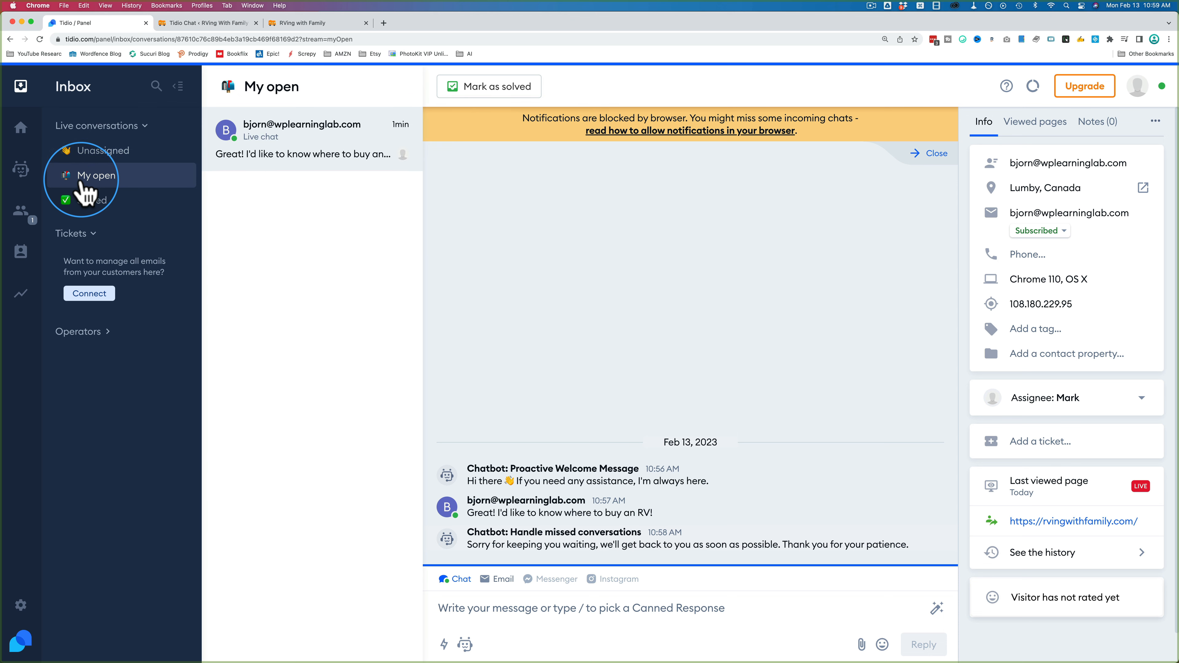
Step: Change Workflow chat assignment from Manual to Round Robin and save the setting
left_click(111, 158)
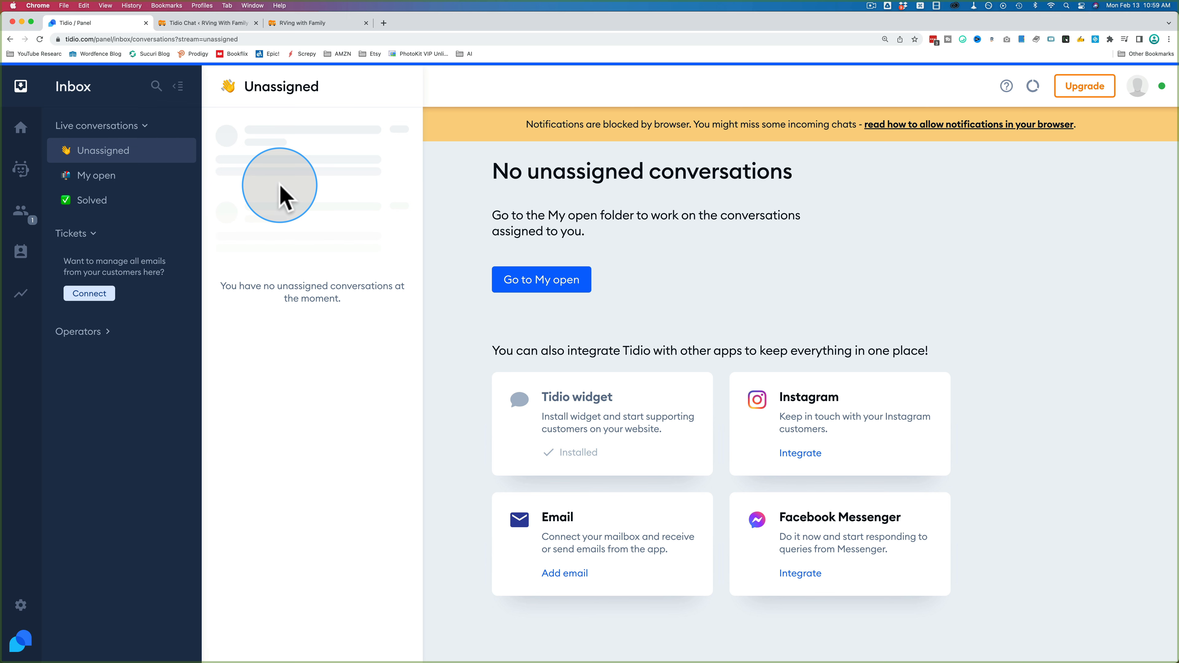
left_click(22, 607)
scroll(103, 321, "down", 3)
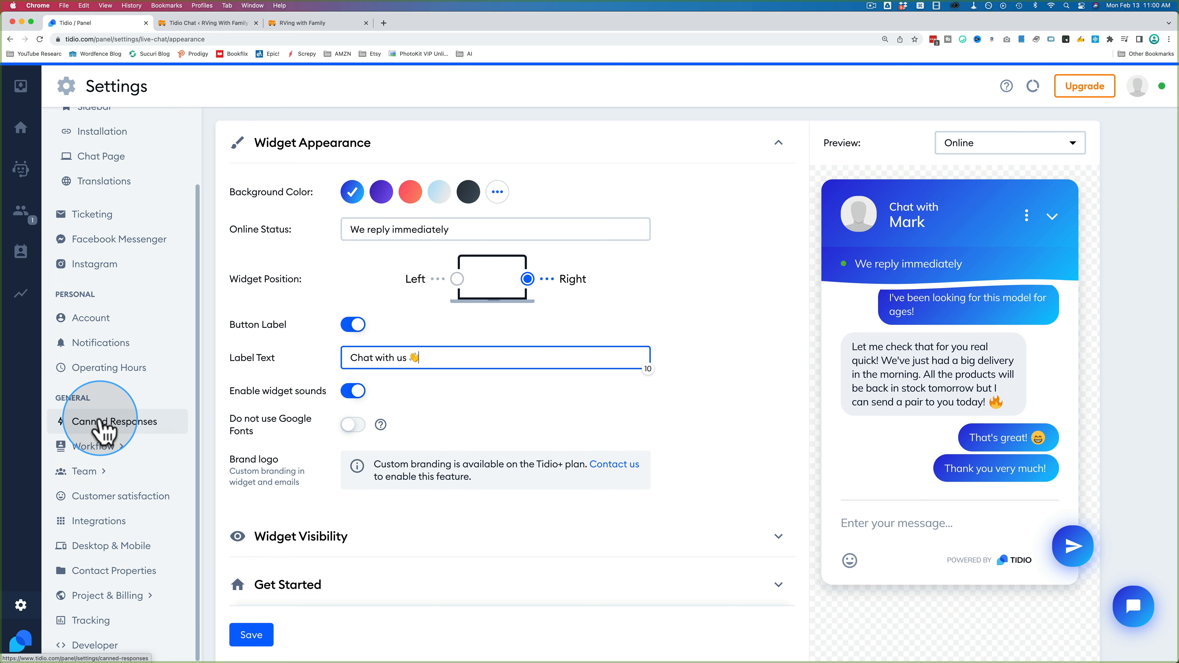
left_click(90, 448)
left_click(99, 475)
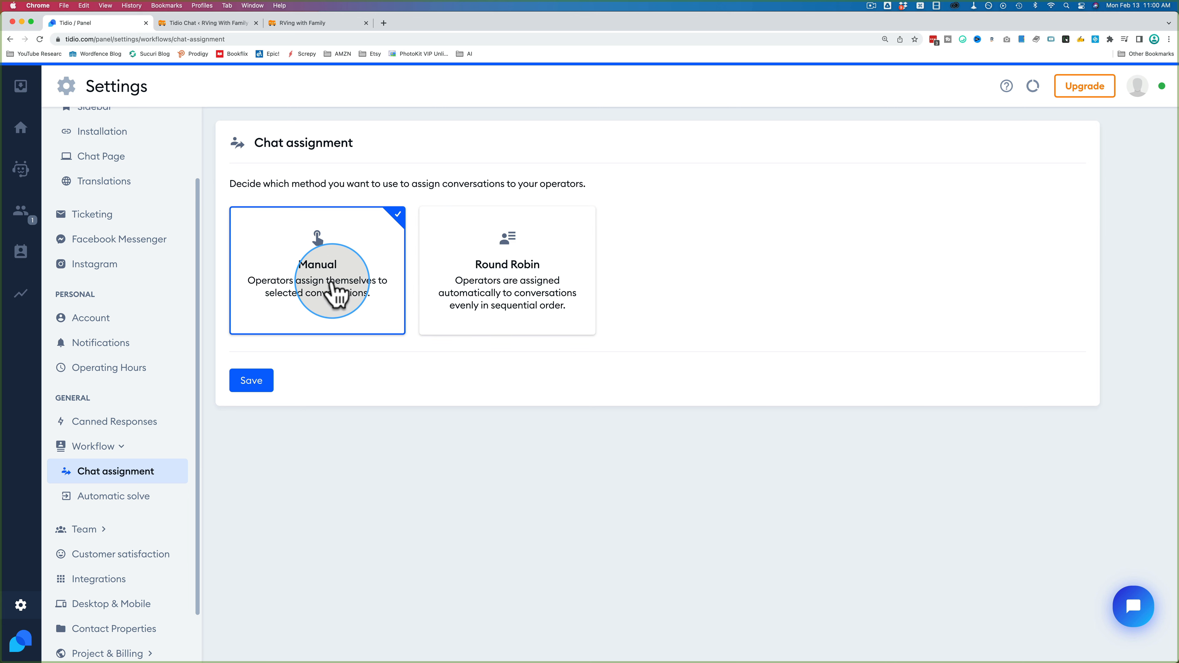
left_click(440, 302)
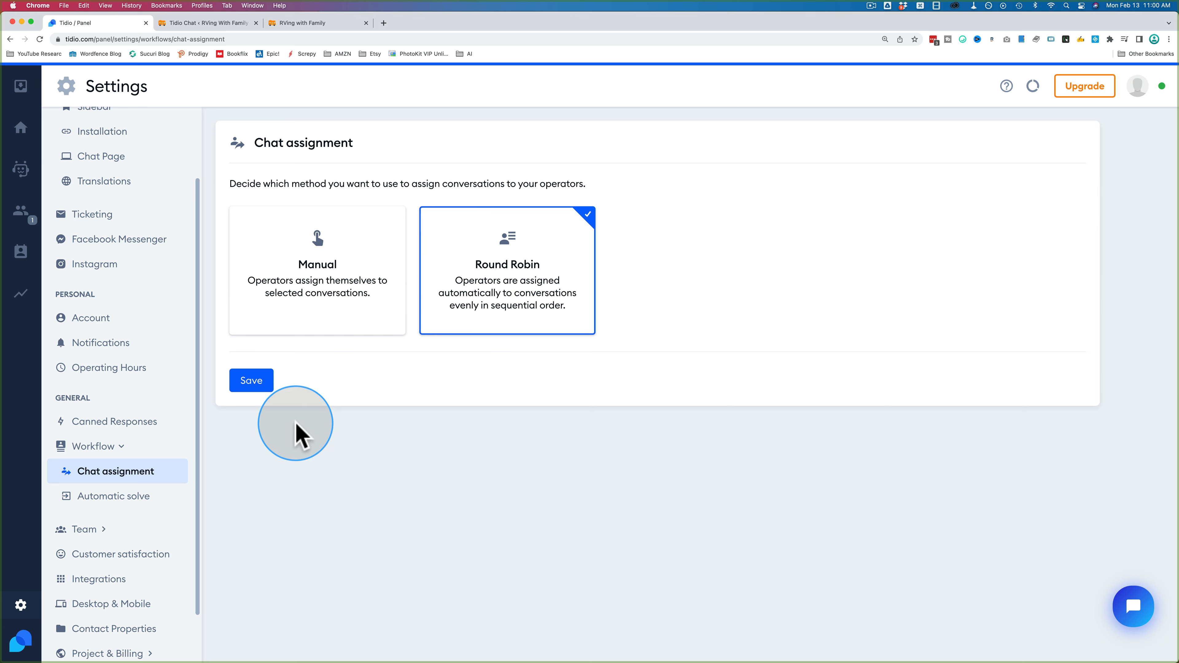
left_click(249, 385)
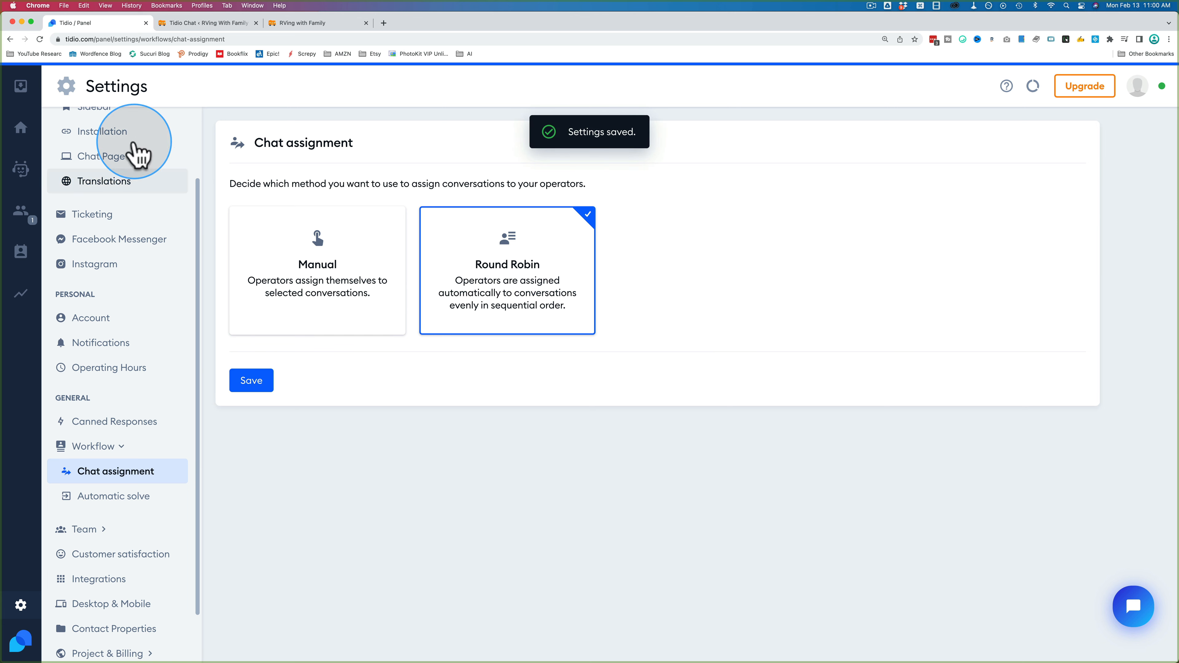
Step: Go back to the inbox and reopen the visitor's RV chat under My open
left_click(21, 87)
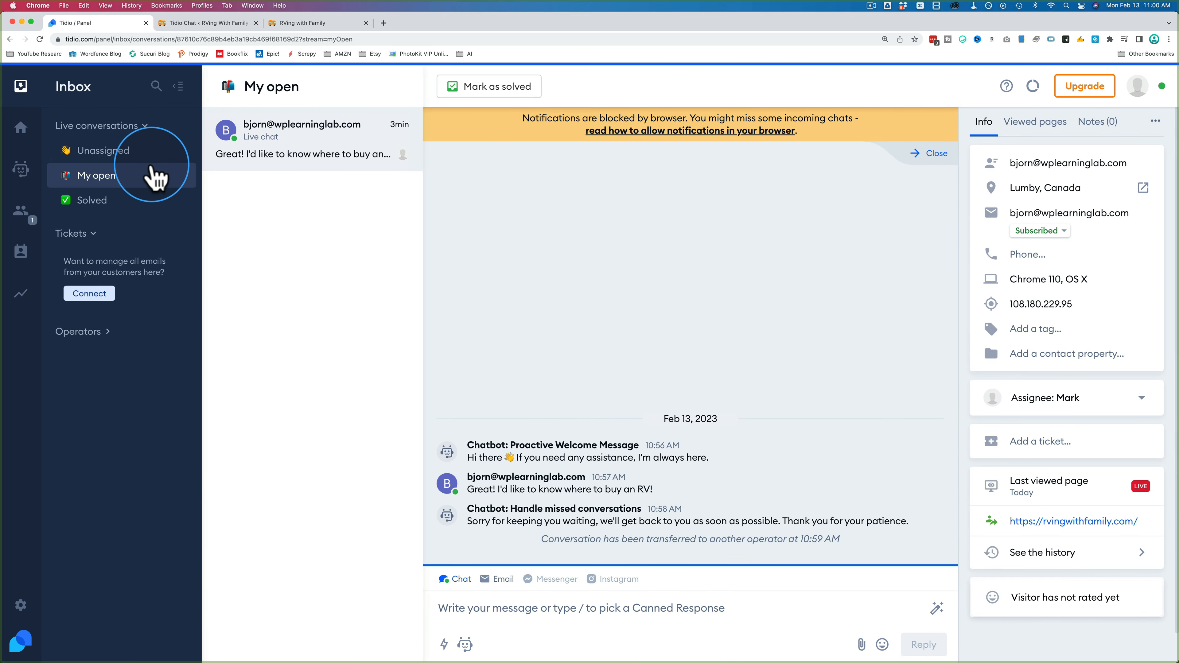
left_click(126, 150)
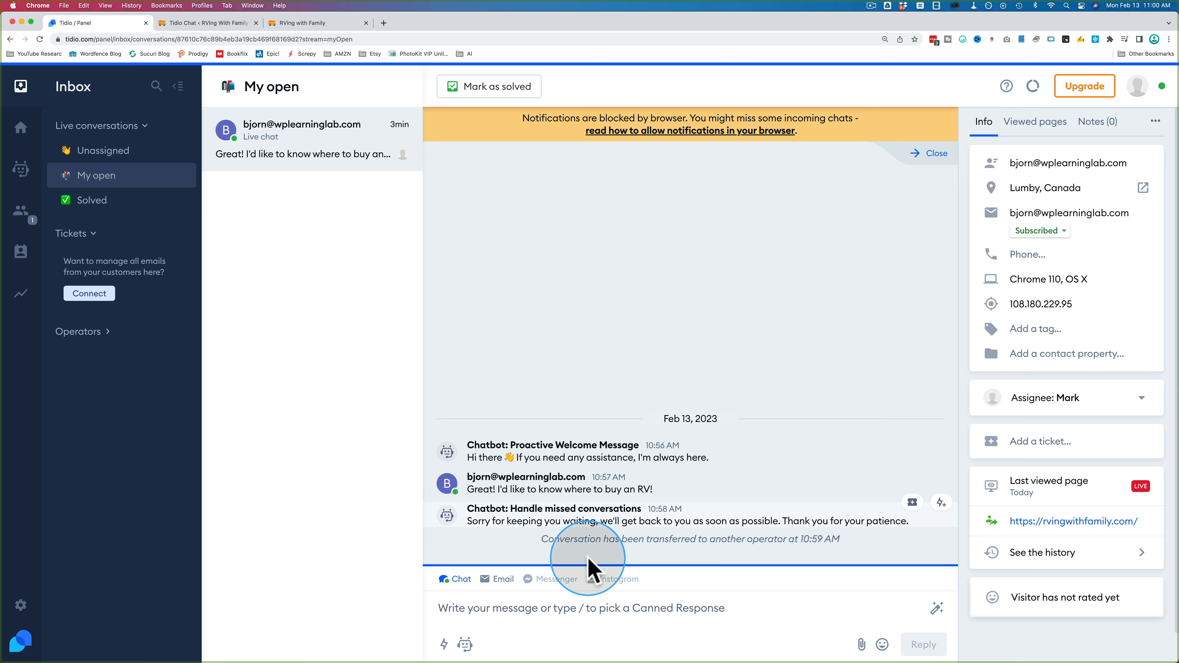
left_click(512, 613)
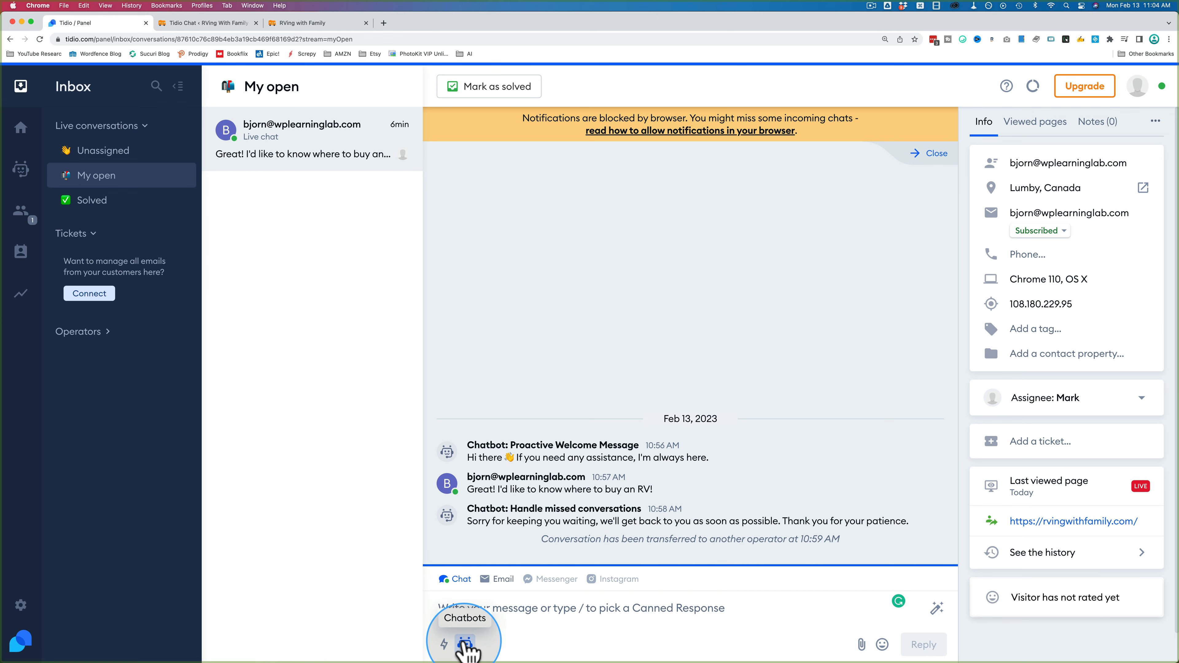
left_click(493, 579)
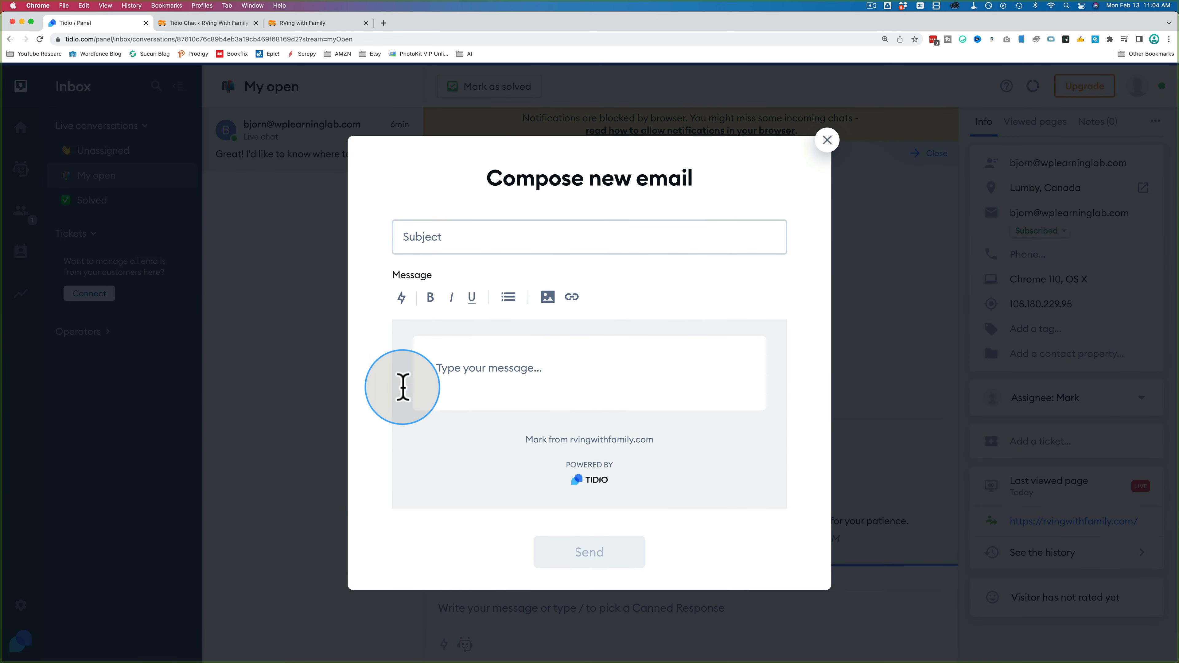
left_click(826, 140)
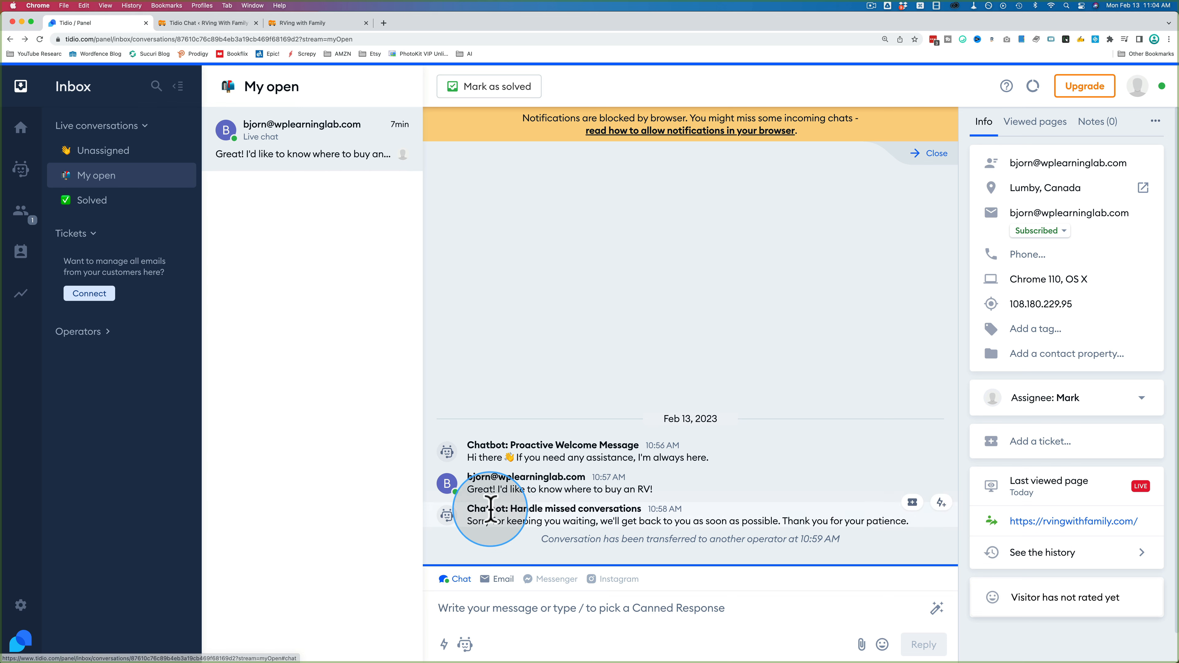
Step: Send the pasted reply offering to find RV lots in their region, ending with 😀
type("Hey Bjorn, great question! If you let me know in which part of the country you live I can help you find some RV lots in your area.")
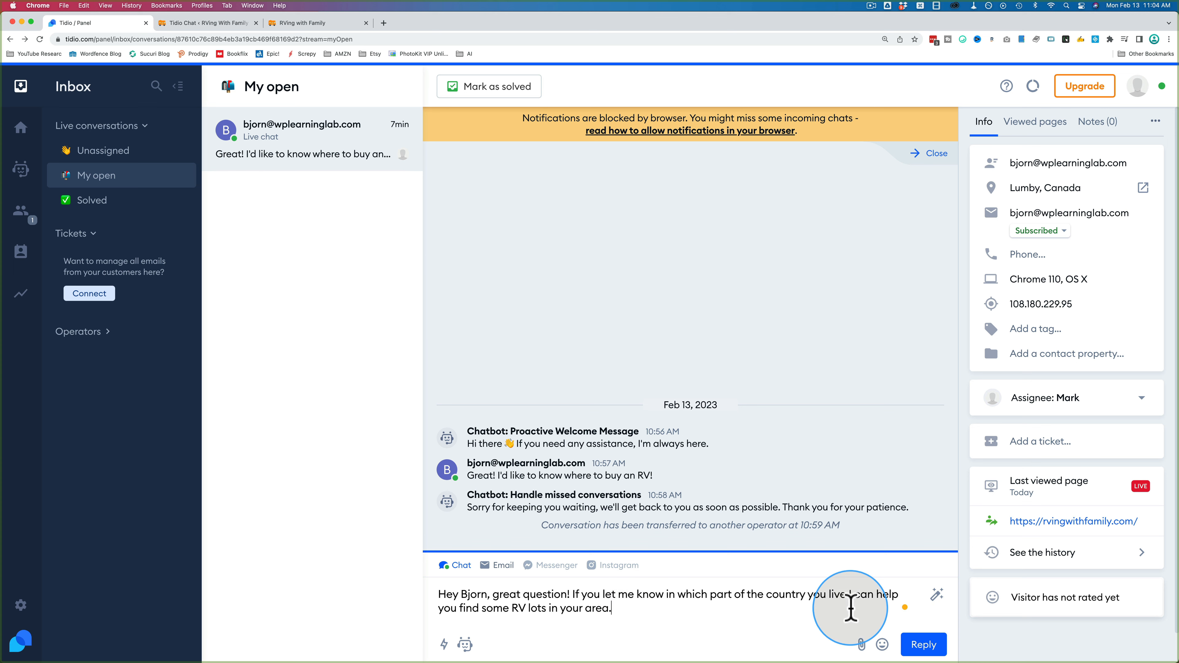
left_click(882, 644)
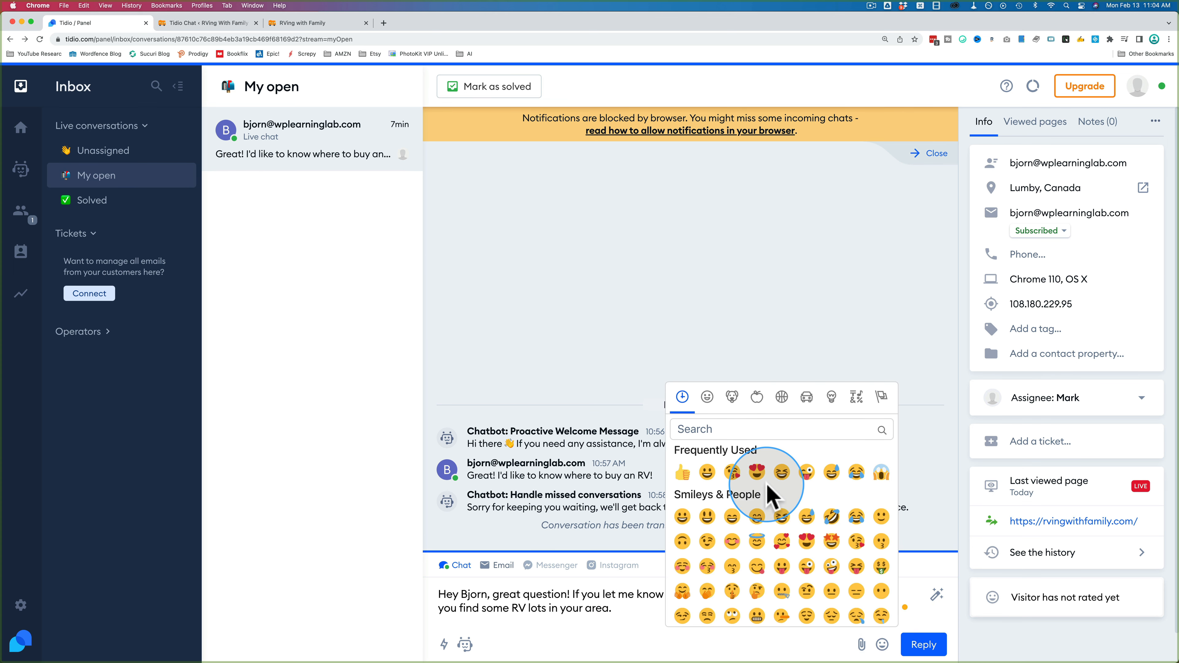
left_click(685, 473)
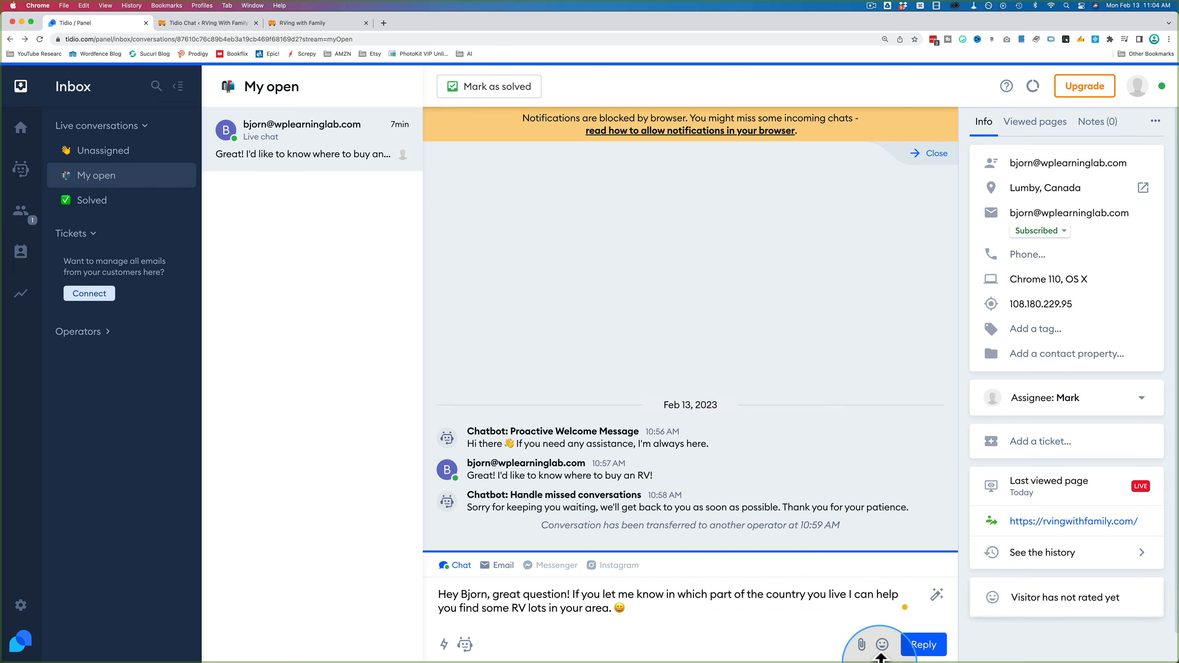
left_click(922, 645)
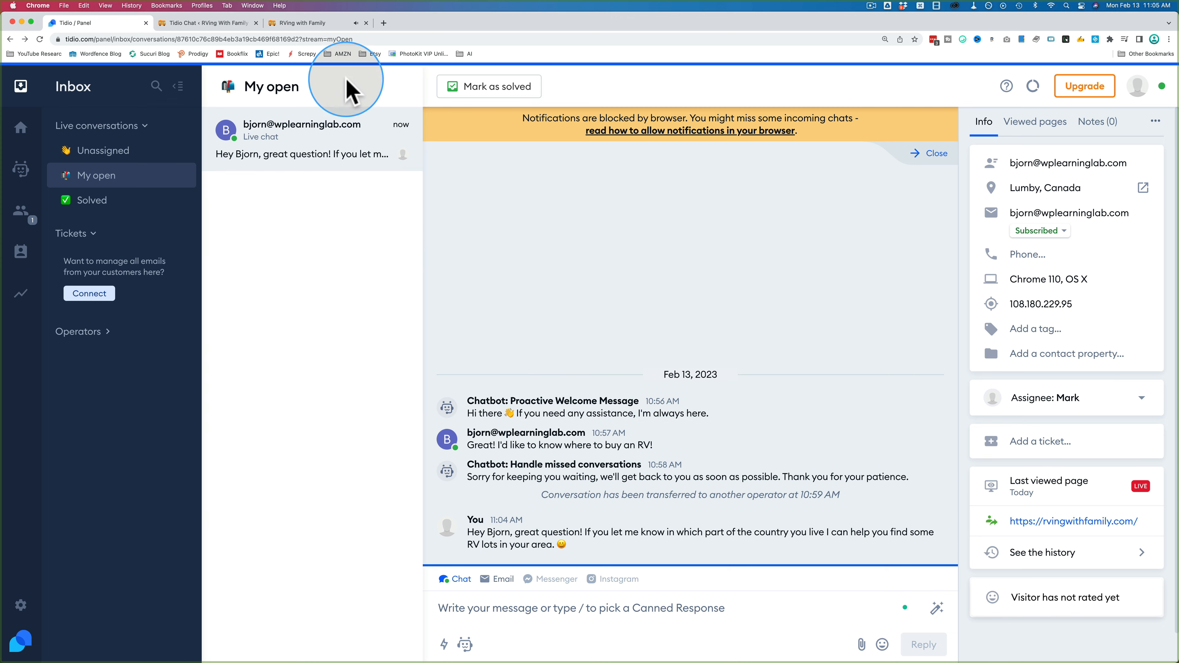
left_click(336, 23)
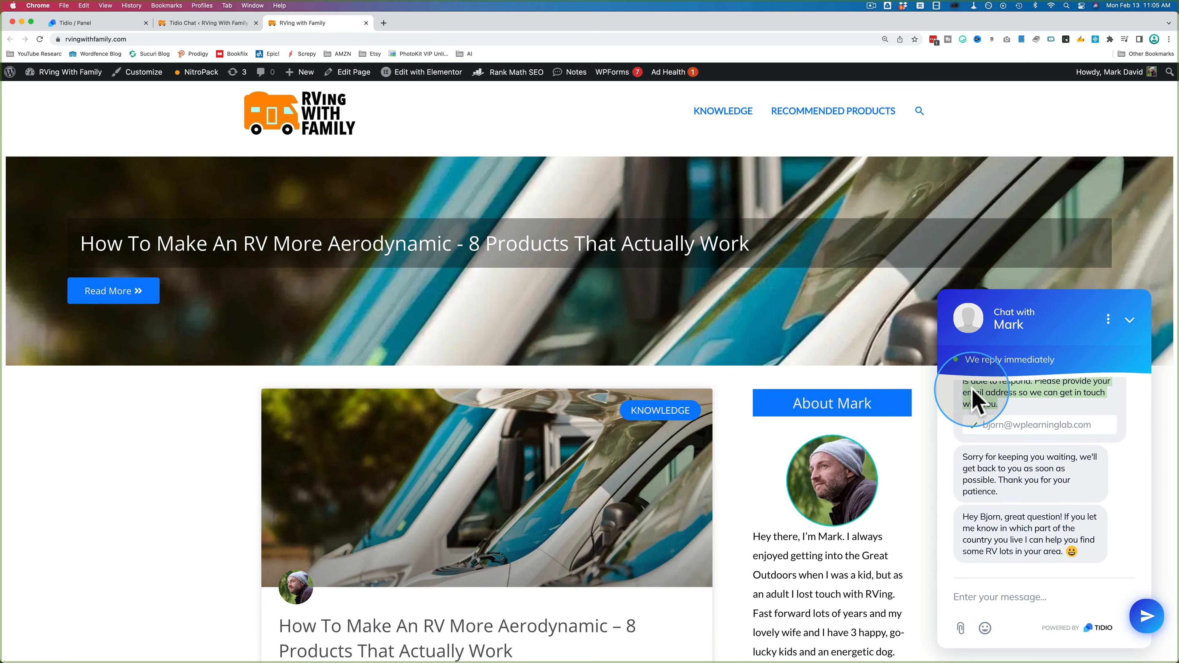
left_click_drag(962, 516, 1096, 557)
left_click(117, 25)
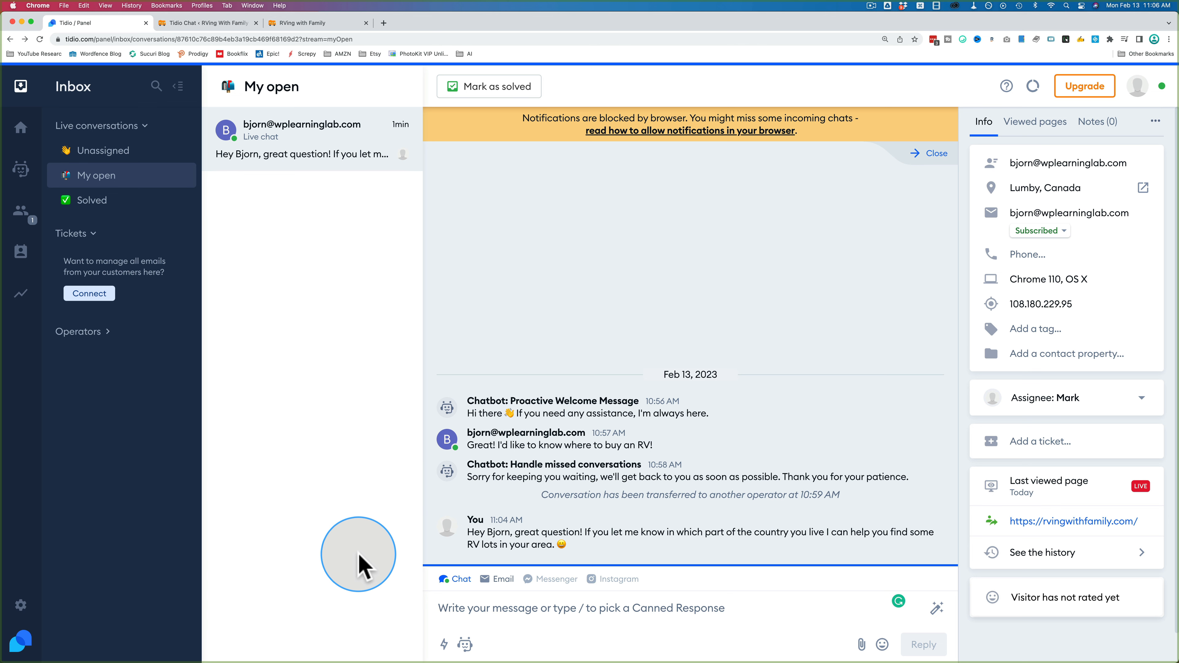
left_click_drag(654, 445, 505, 608)
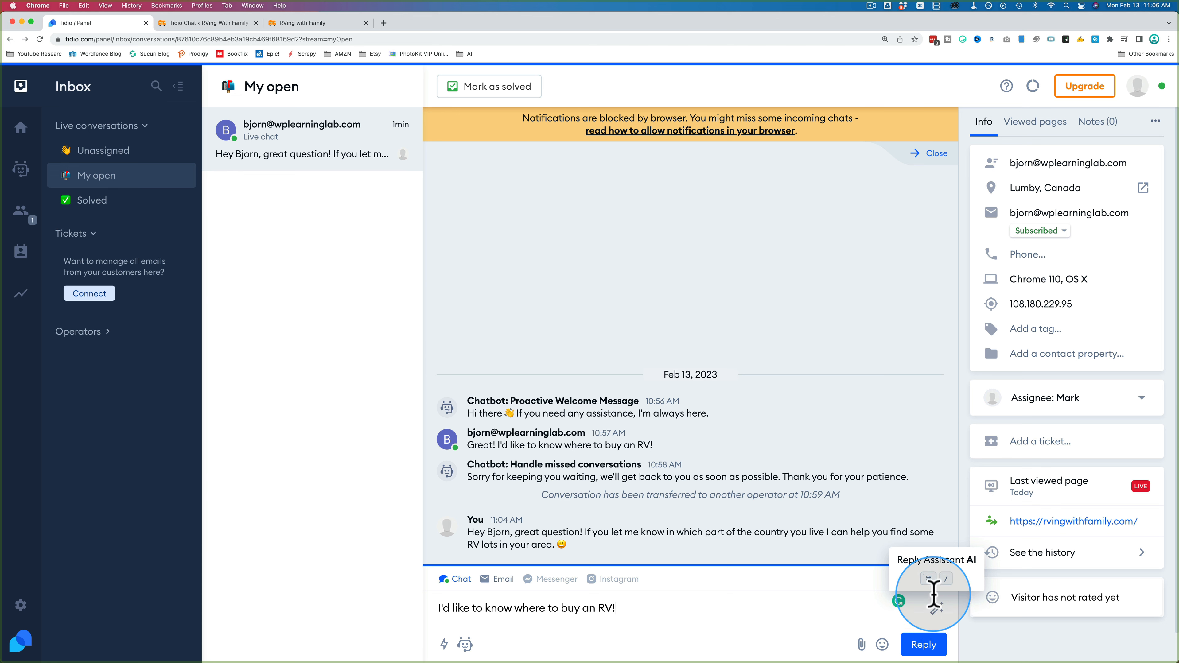
left_click(936, 610)
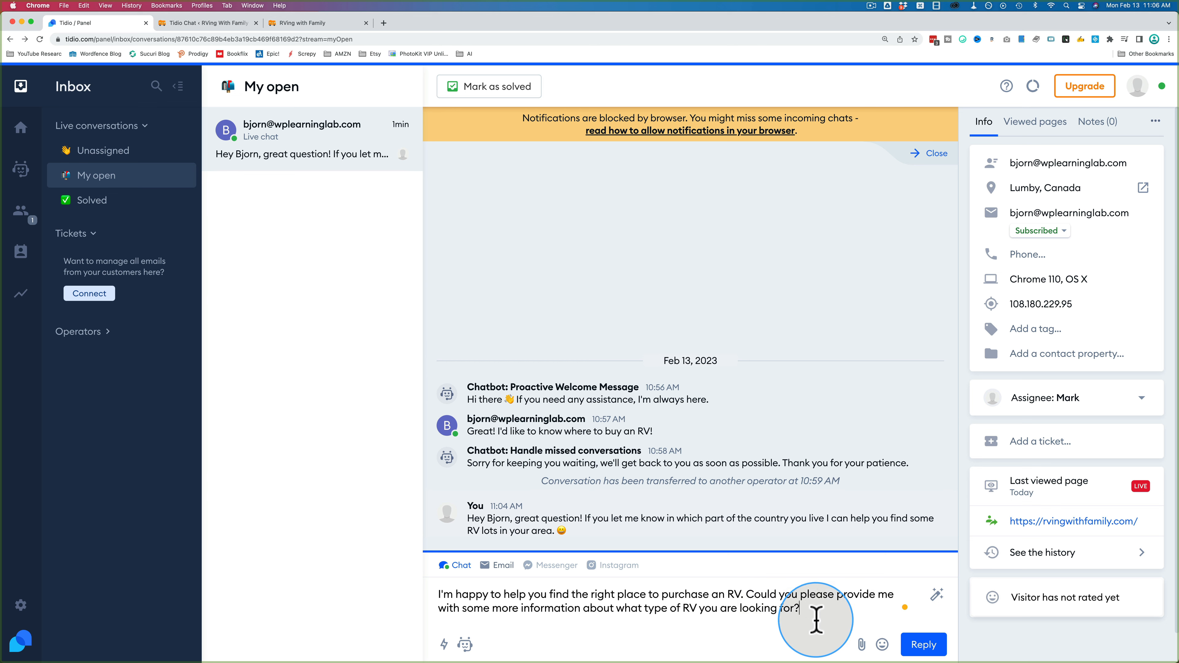
left_click_drag(654, 432, 493, 432)
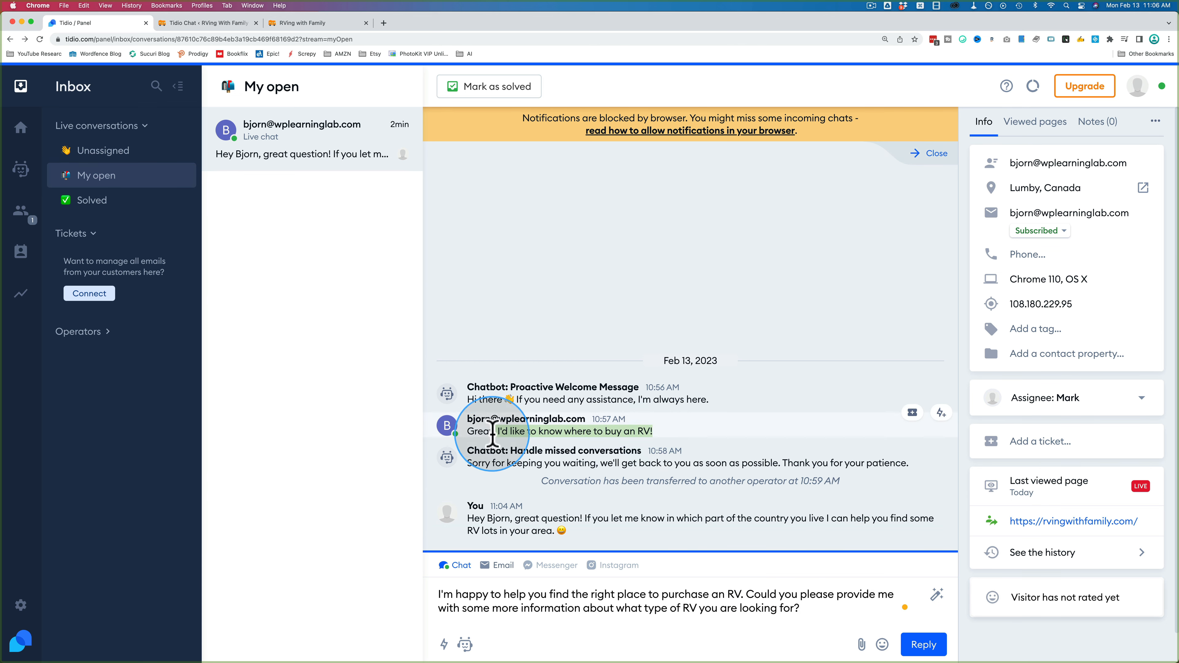
left_click(682, 608)
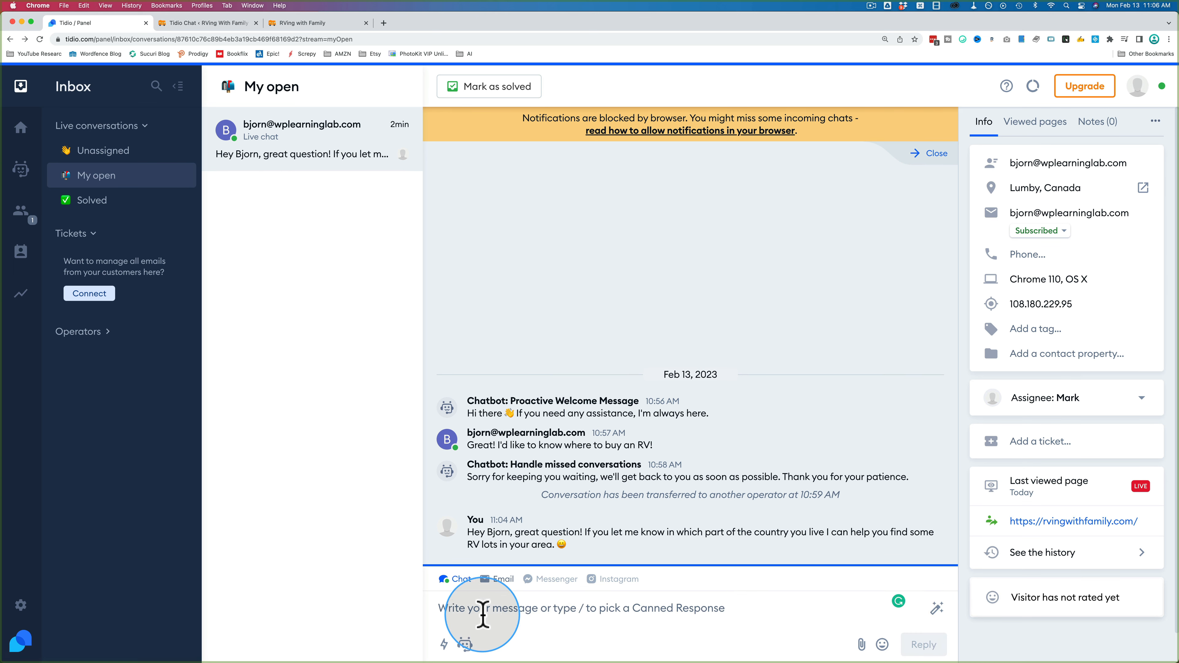
Step: Insert the limited-time sale canned response, changing 'sales' to 'sale' and fixing the [NAME] placeholder
left_click(444, 645)
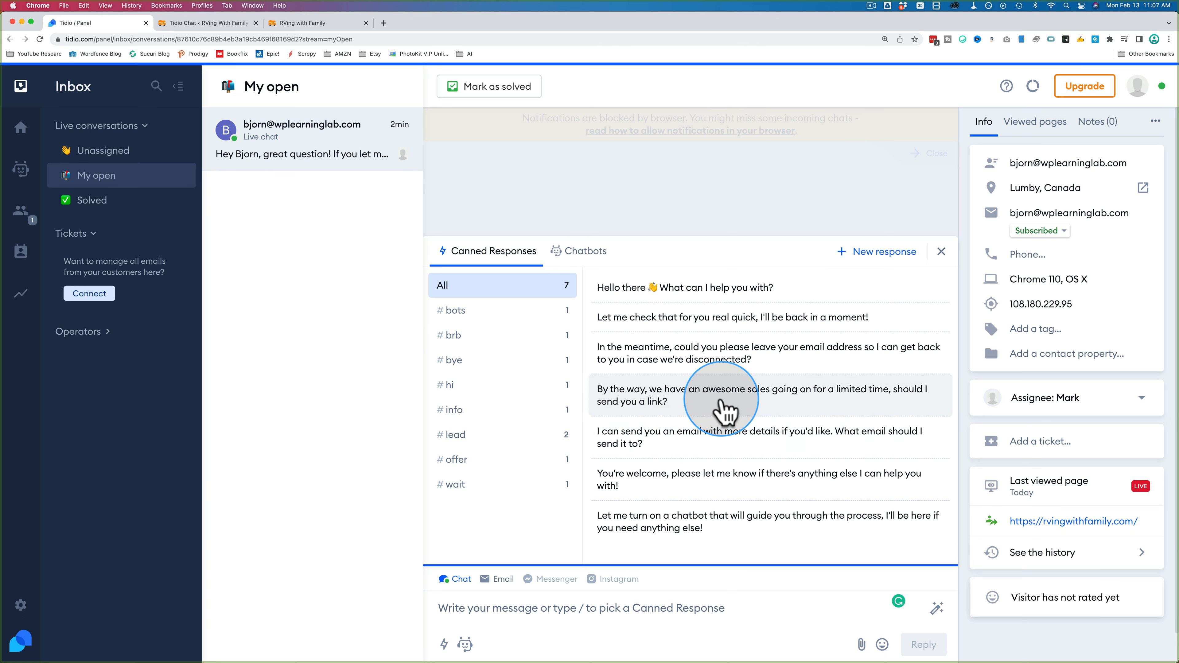
left_click(658, 400)
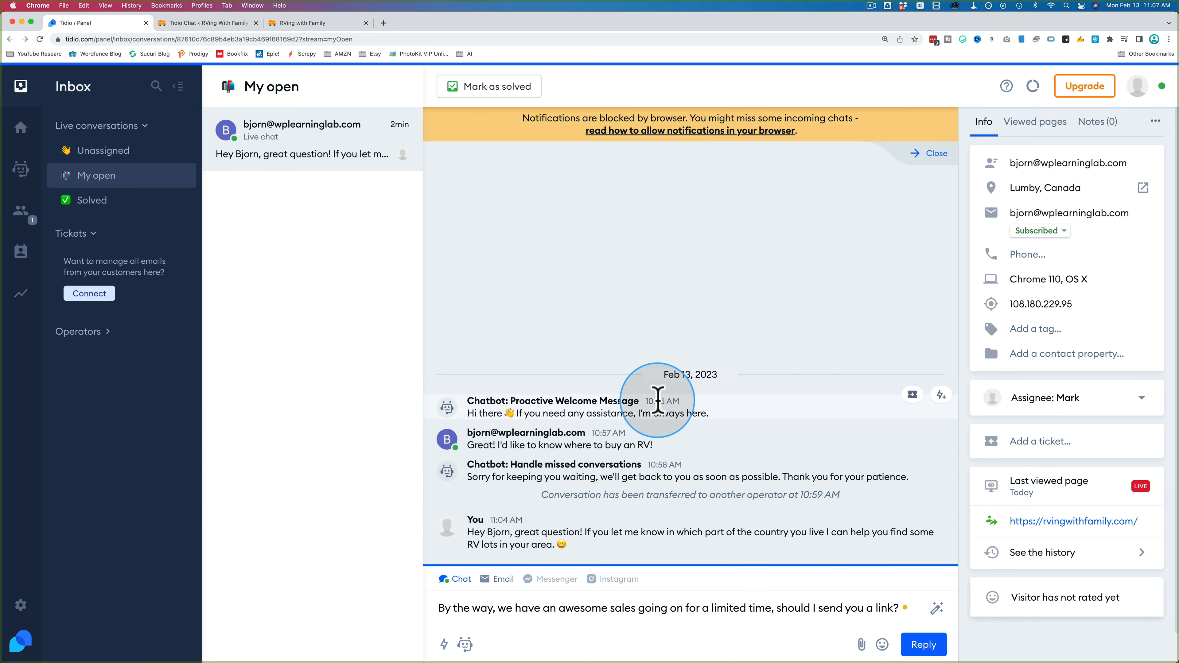
left_click(691, 621)
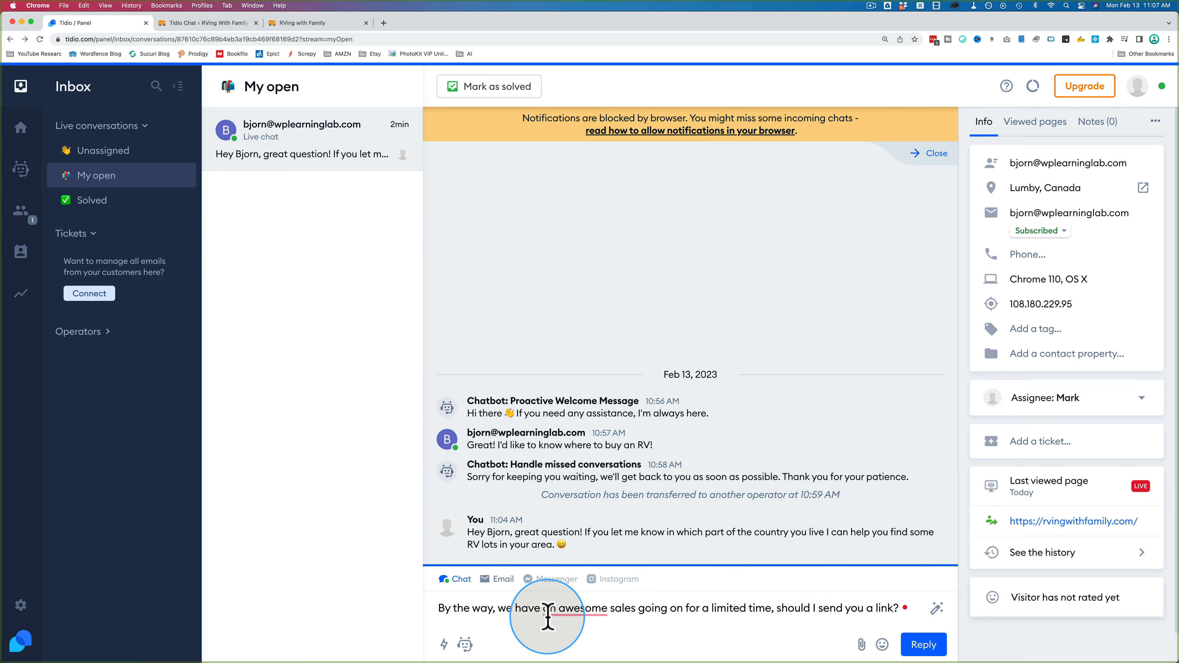
left_click(637, 607)
key("BackSpace")
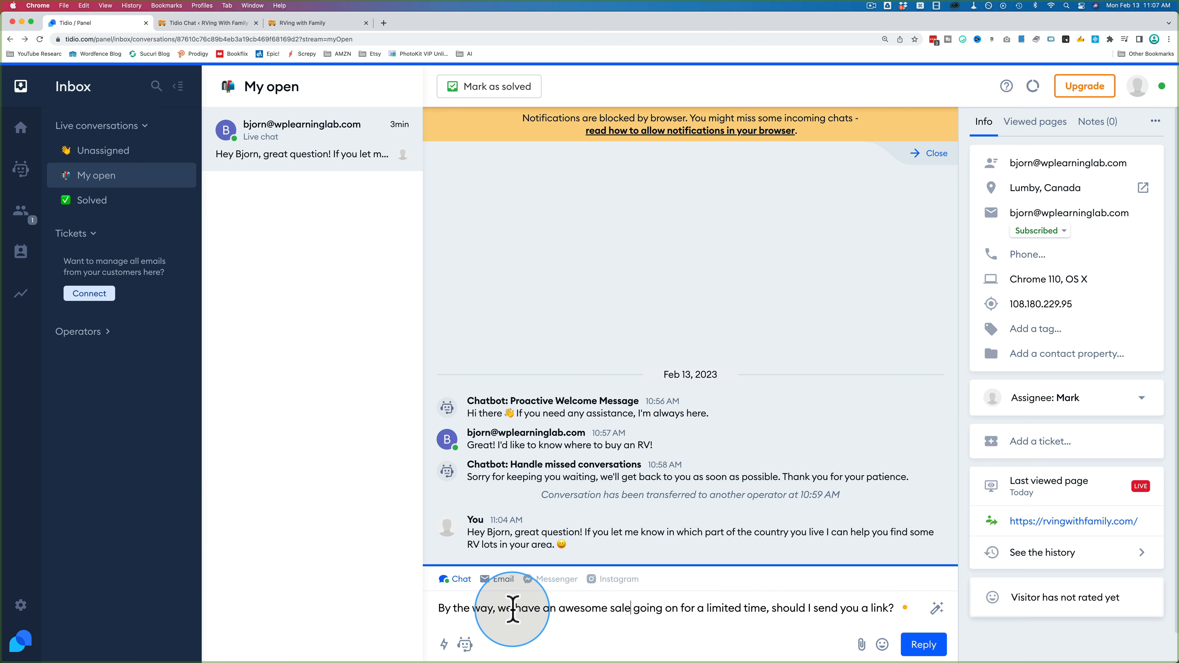
left_click(493, 610)
type("[NAM]")
key("Left")
type("NAM")
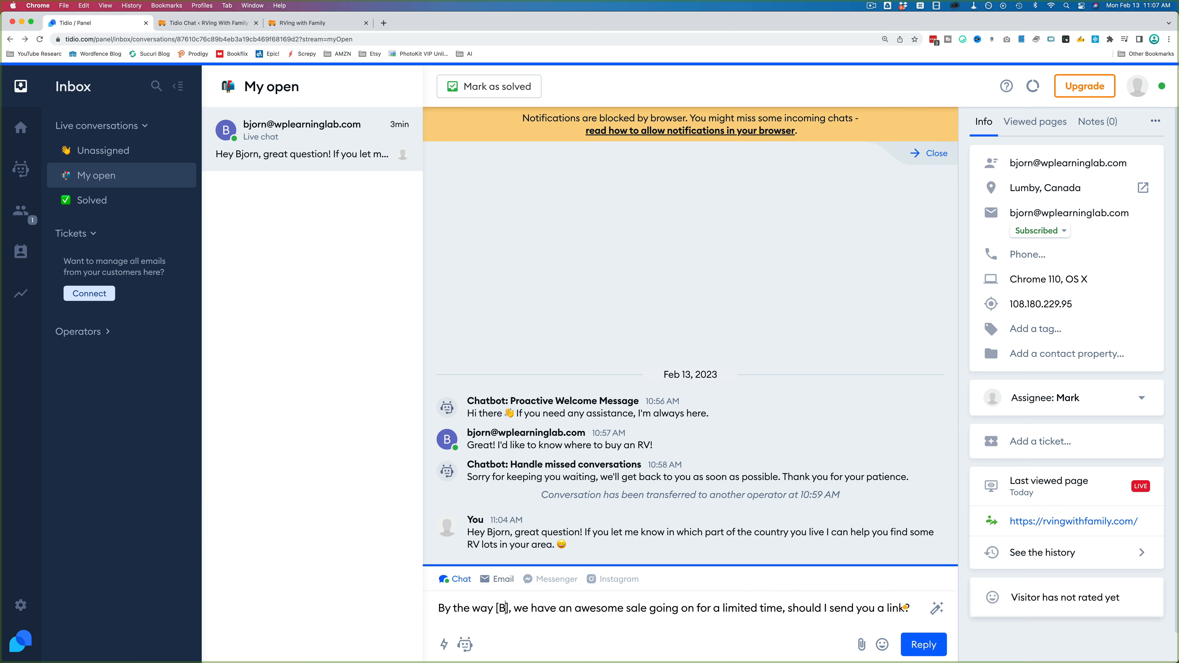
type("E")
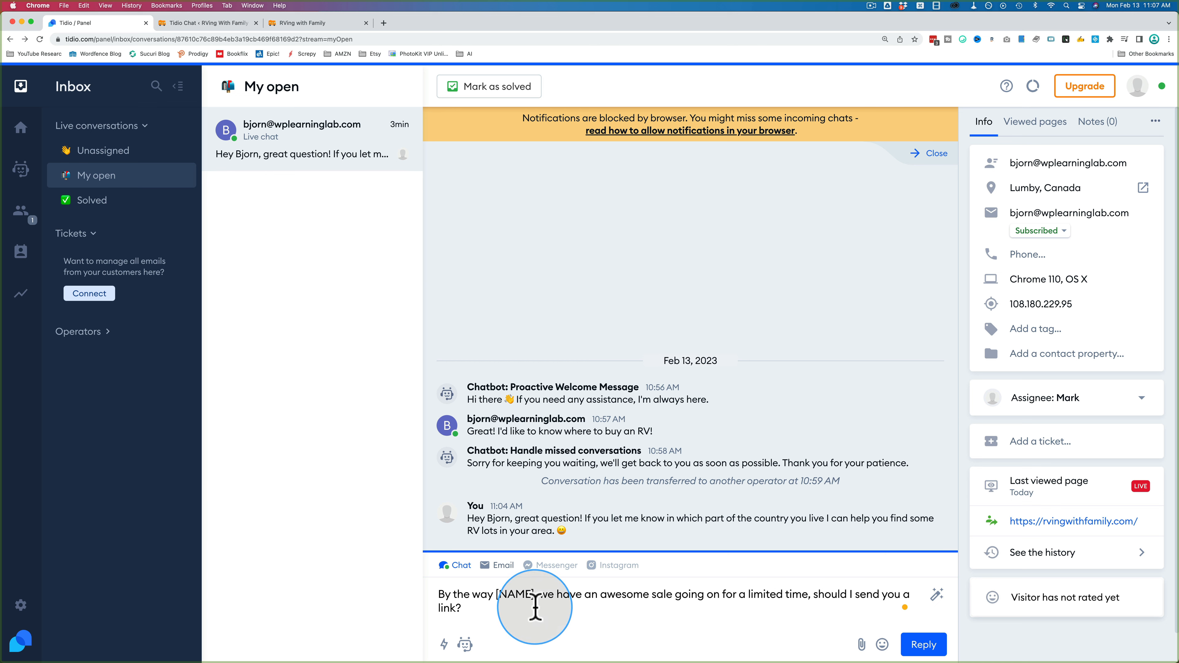
Step: Replace the placeholder with the visitor's name, then delete the whole reply draft
left_click_drag(496, 594, 532, 594)
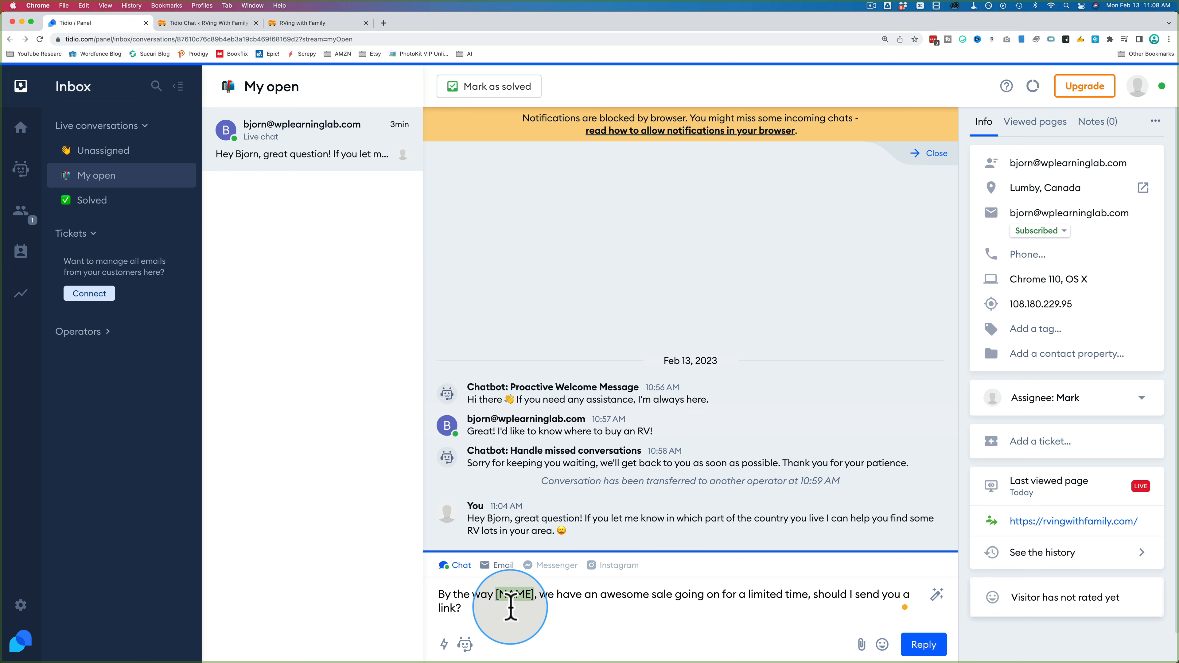
type("Bjorn")
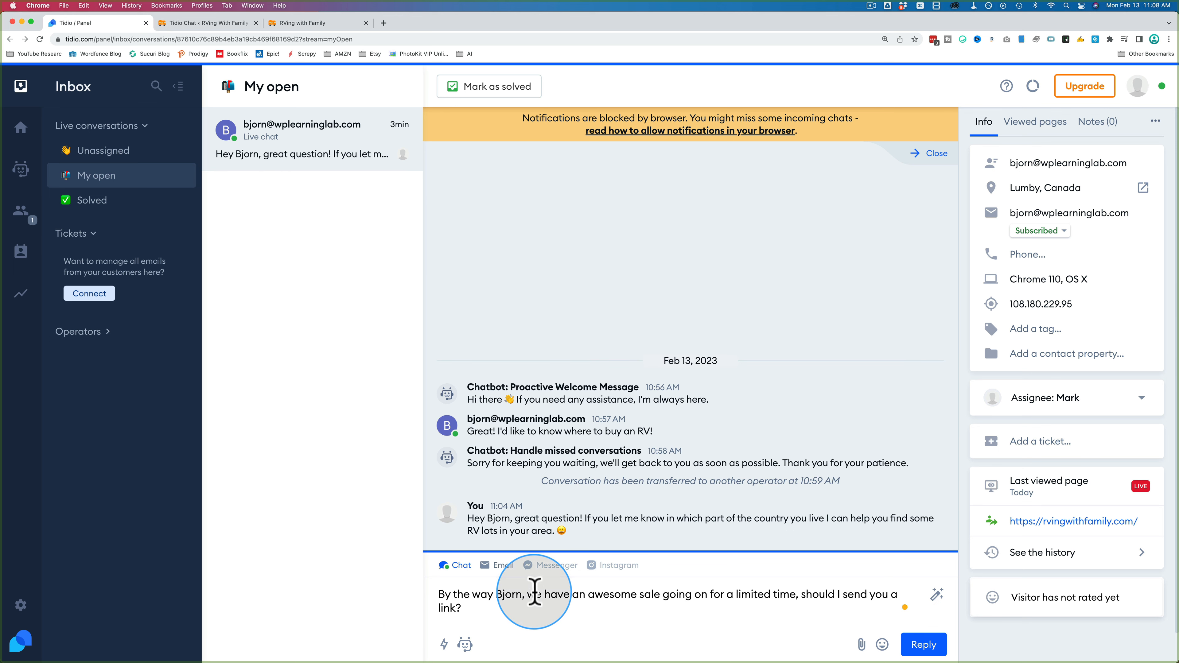
key("BackSpace")
left_click(483, 605)
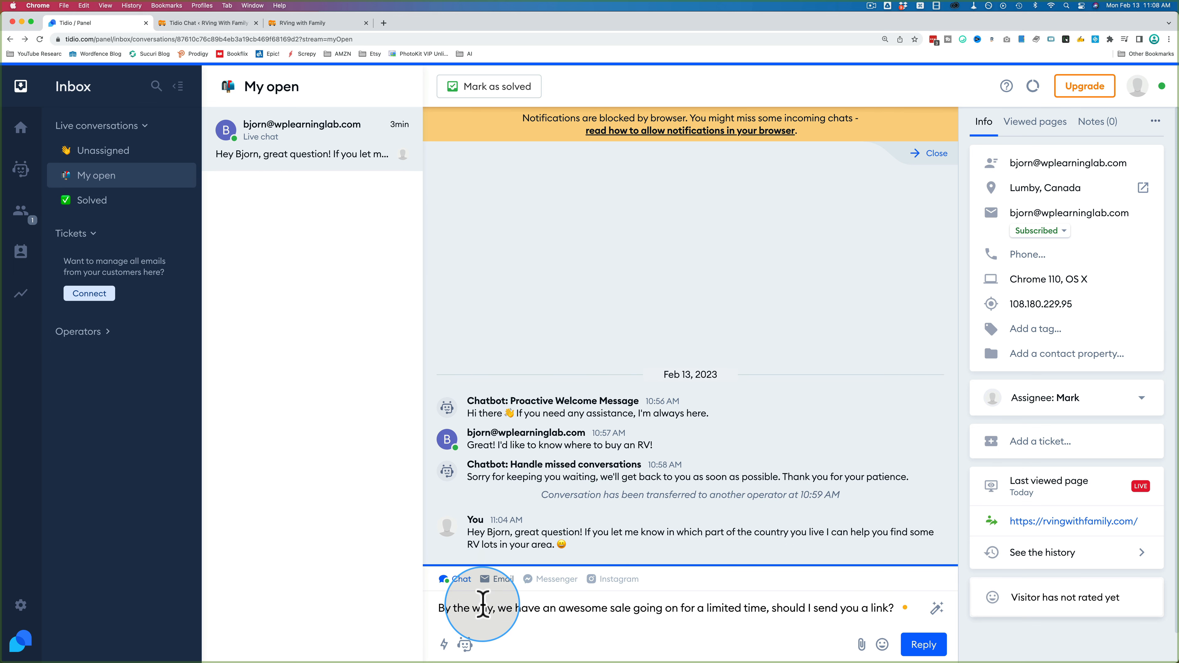
key("super+a")
key("BackSpace")
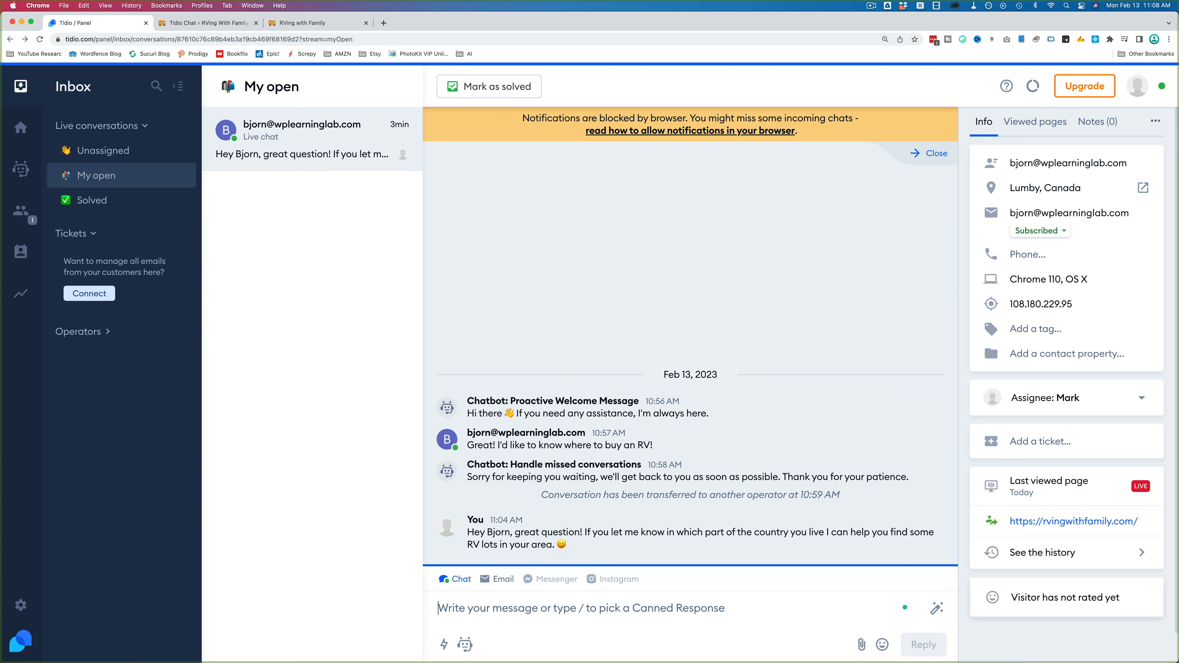
left_click(444, 645)
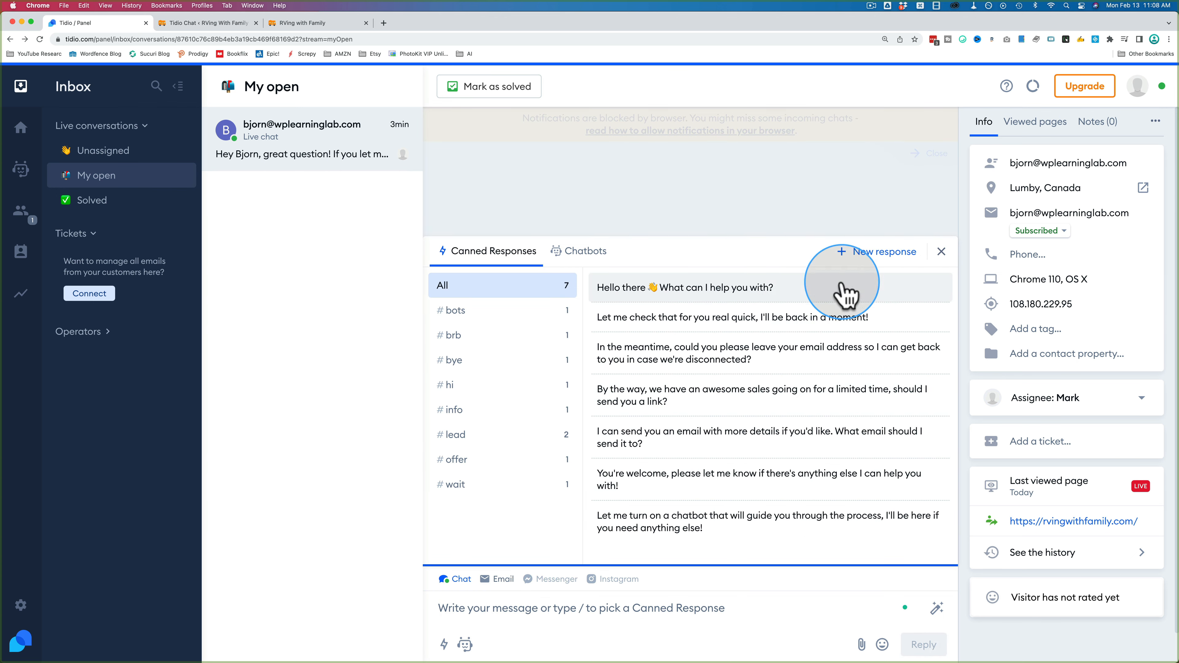
left_click(650, 486)
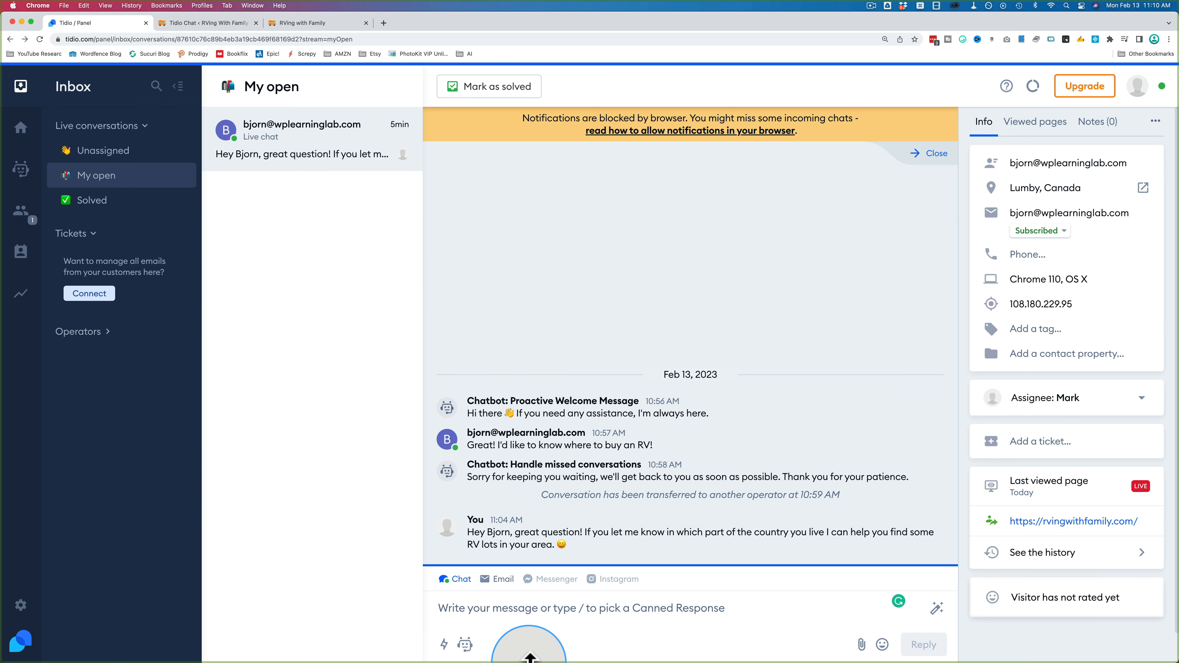
key("super+t")
Step: Load tidio.com/features/#apps, highlight the macOS and Windows app entries, then return to the inbox
type("https://www.tidio.com/features/#apps")
key("Return")
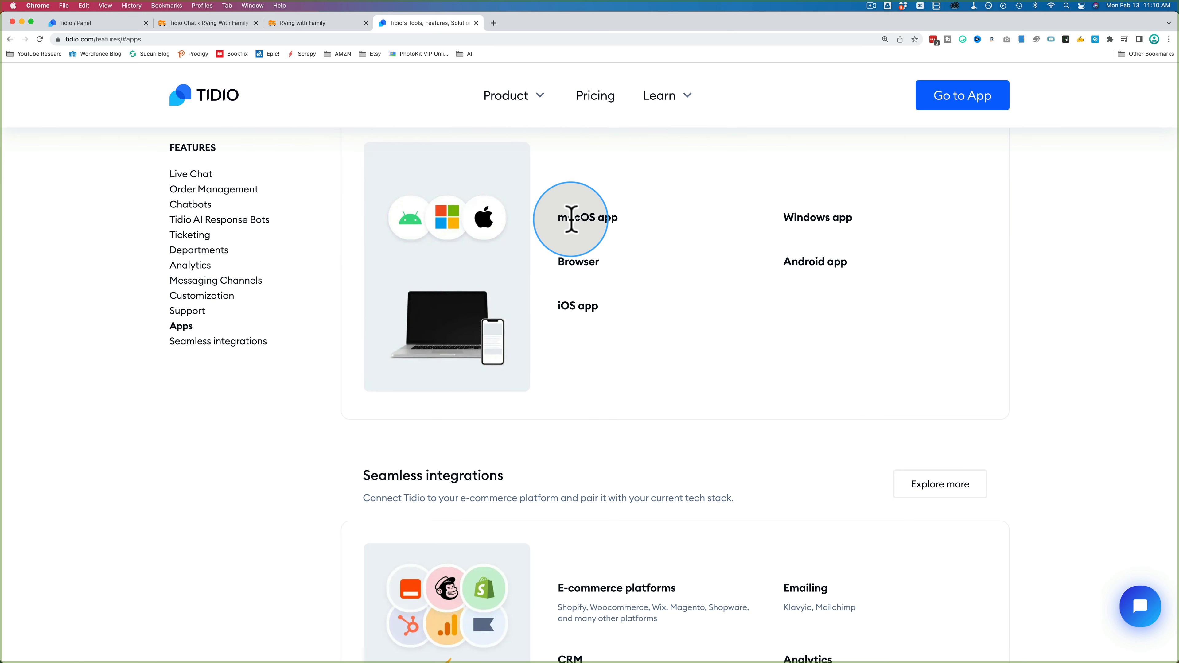
left_click_drag(571, 218, 600, 216)
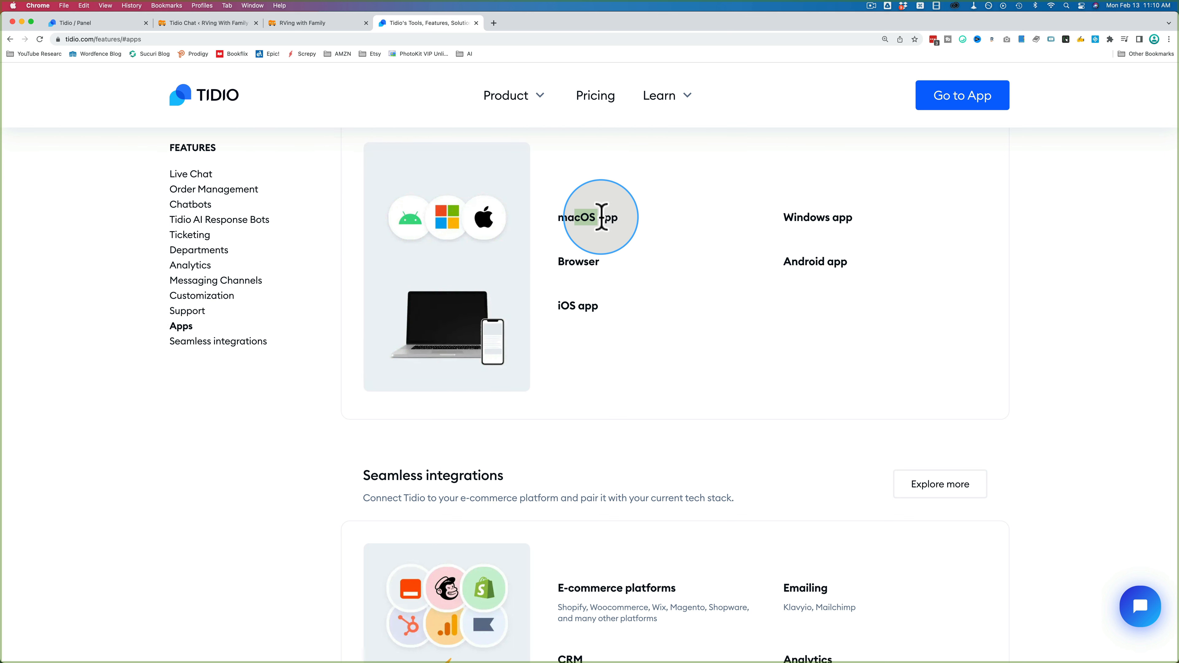
left_click(814, 220)
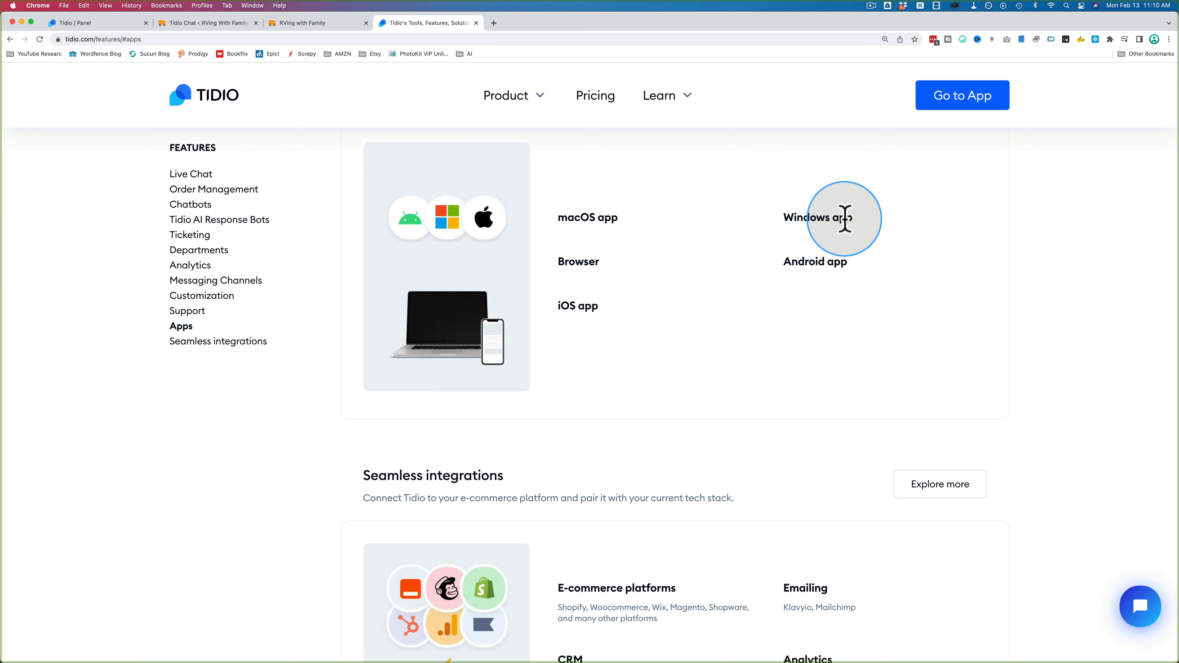
left_click_drag(846, 218, 797, 218)
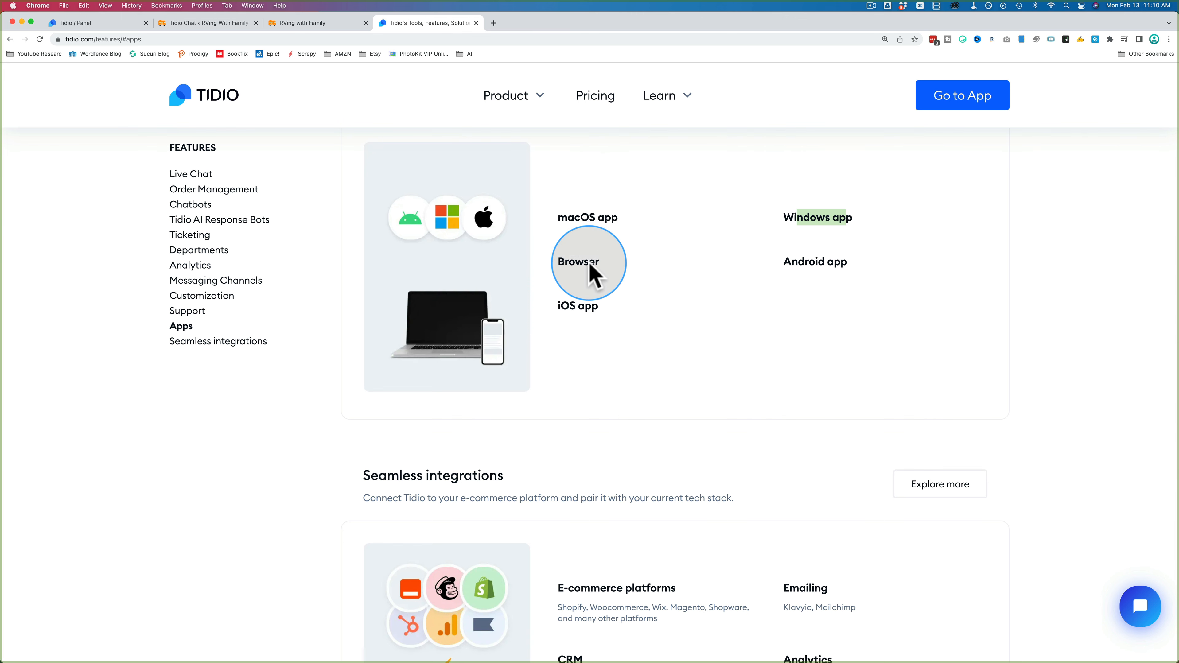
left_click(86, 23)
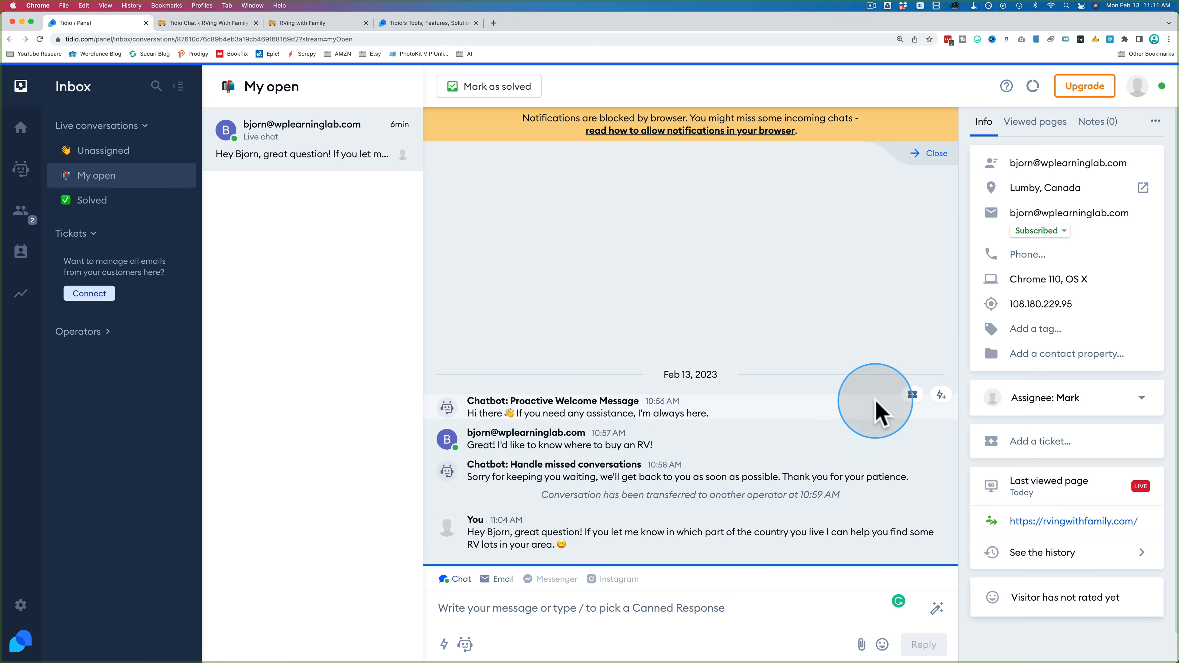
Step: Start a new ticket with a subject about helping the visitor find an RV
left_click(1054, 445)
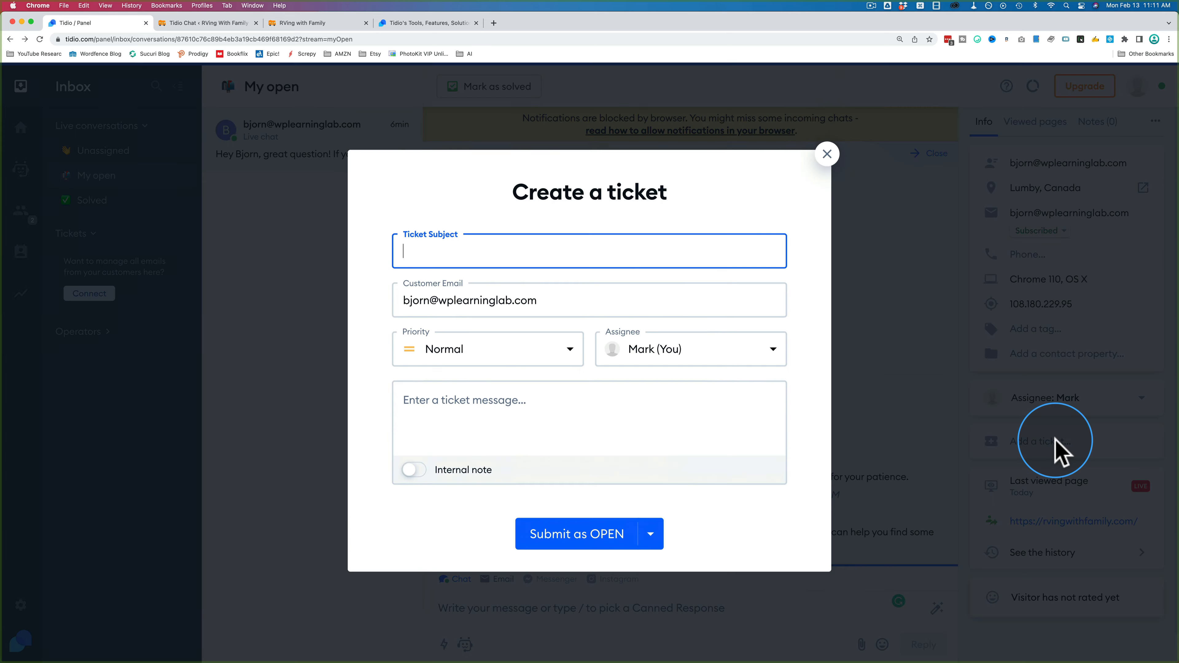
left_click(424, 257)
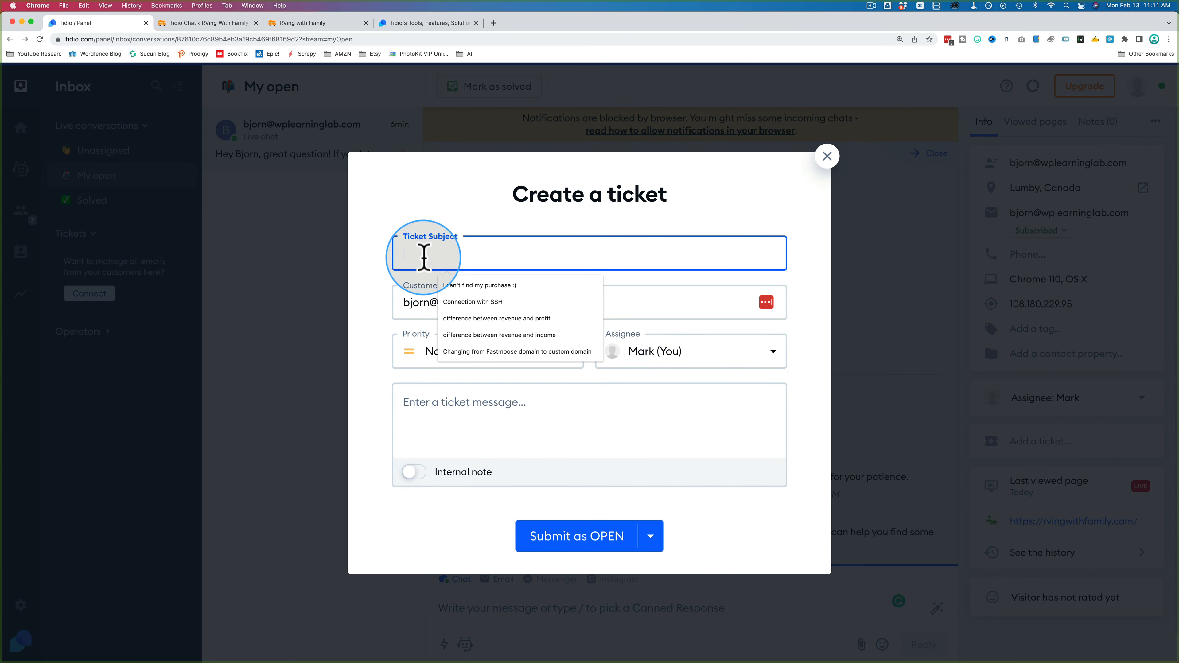
type("Help Bjorn with finding an RV!")
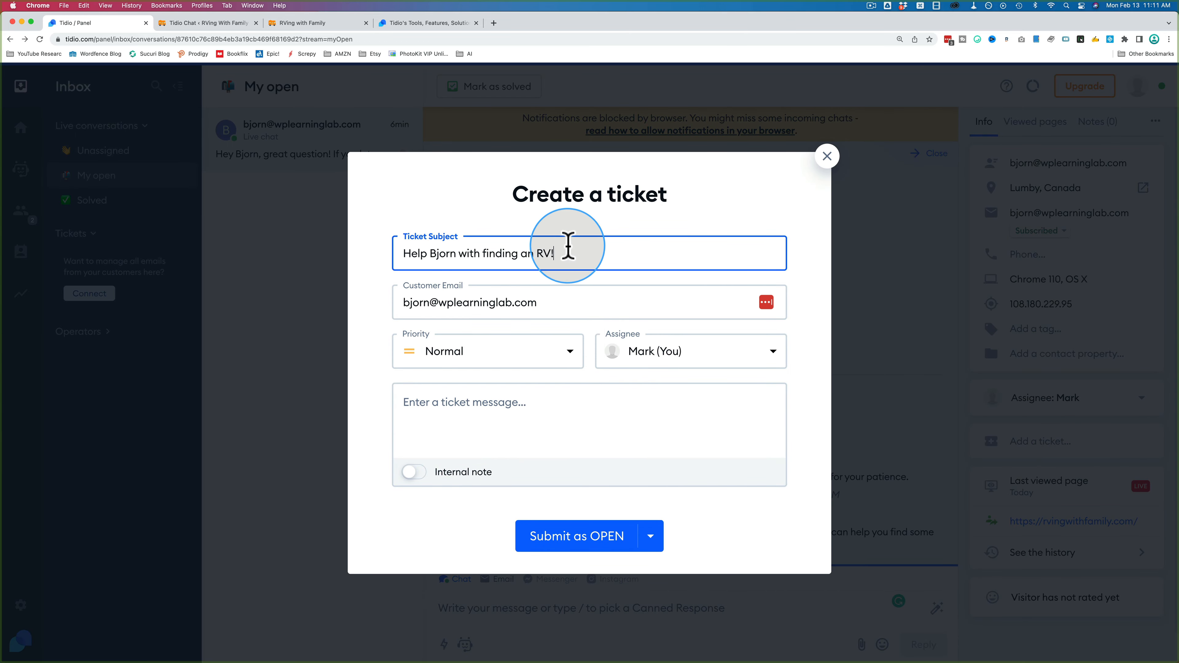
double_click(414, 304)
left_click_drag(415, 304, 546, 304)
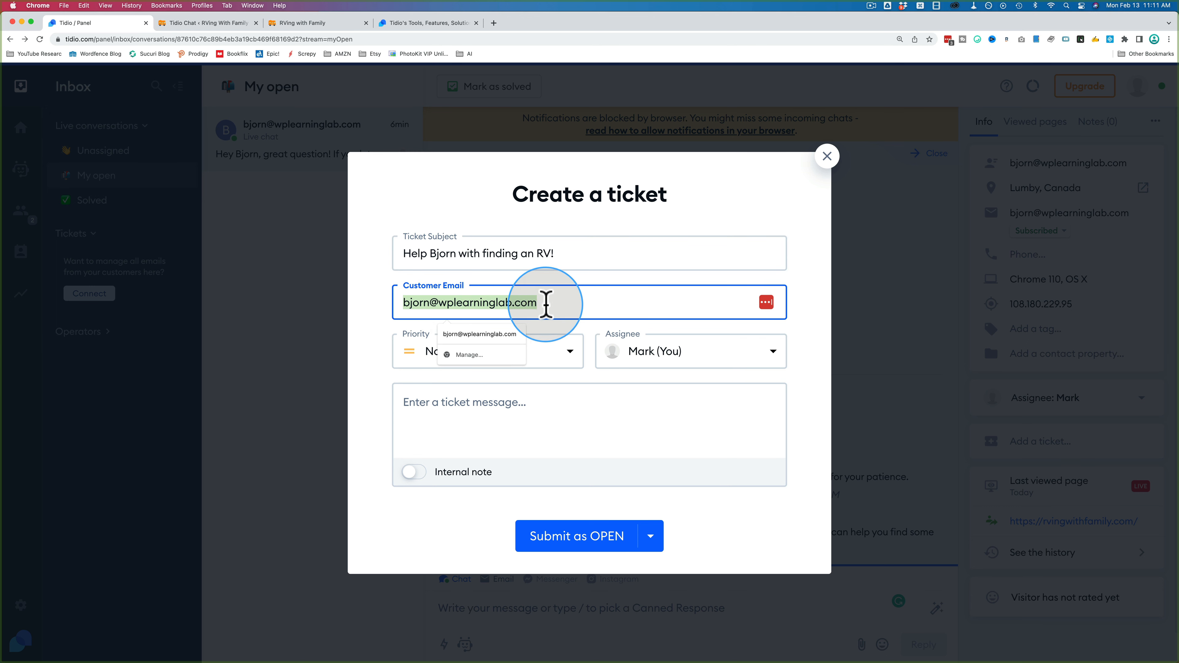
Step: Set the ticket priority to Urgent and keep it assigned to yourself
left_click(566, 353)
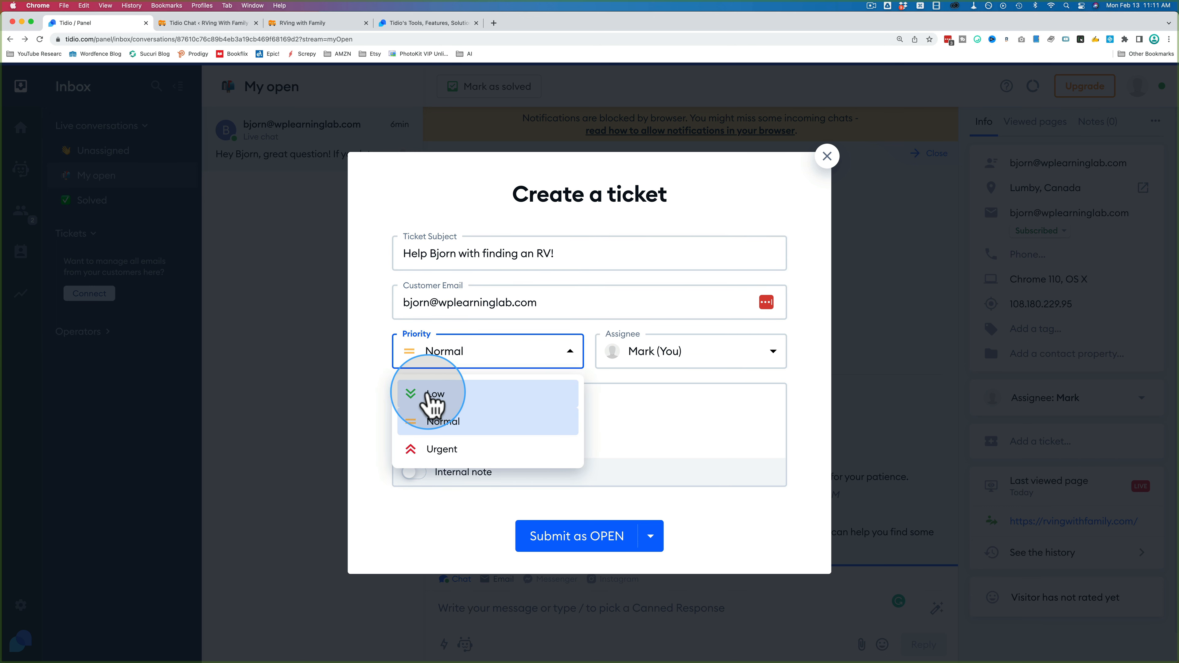
left_click(467, 449)
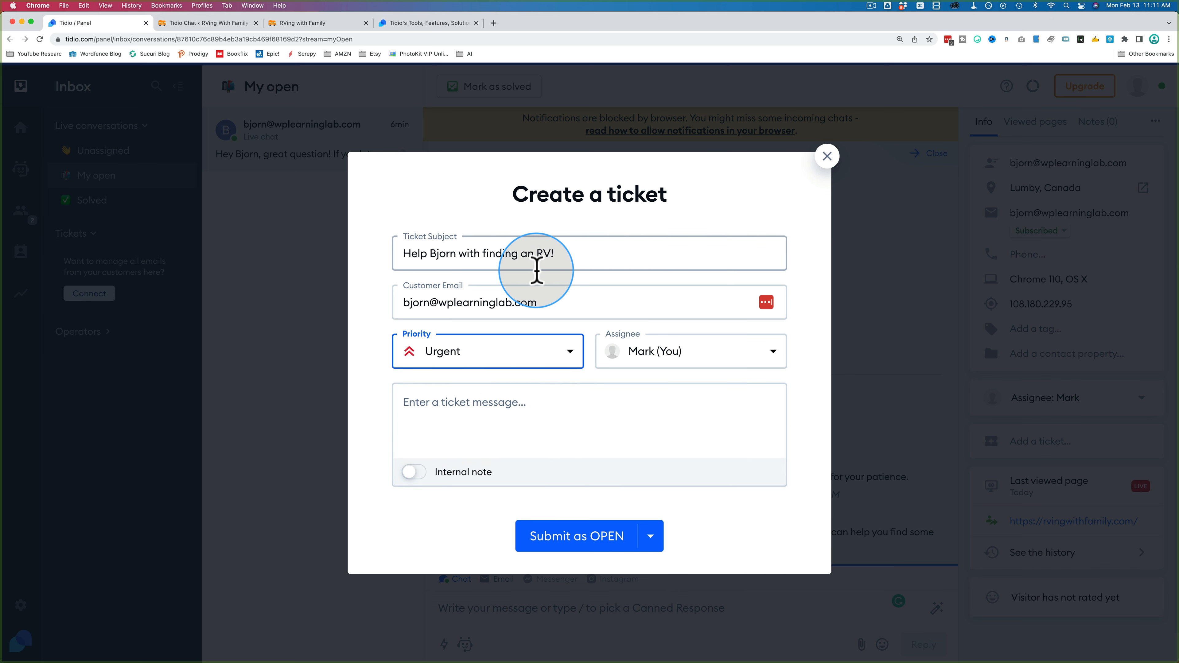
left_click(679, 357)
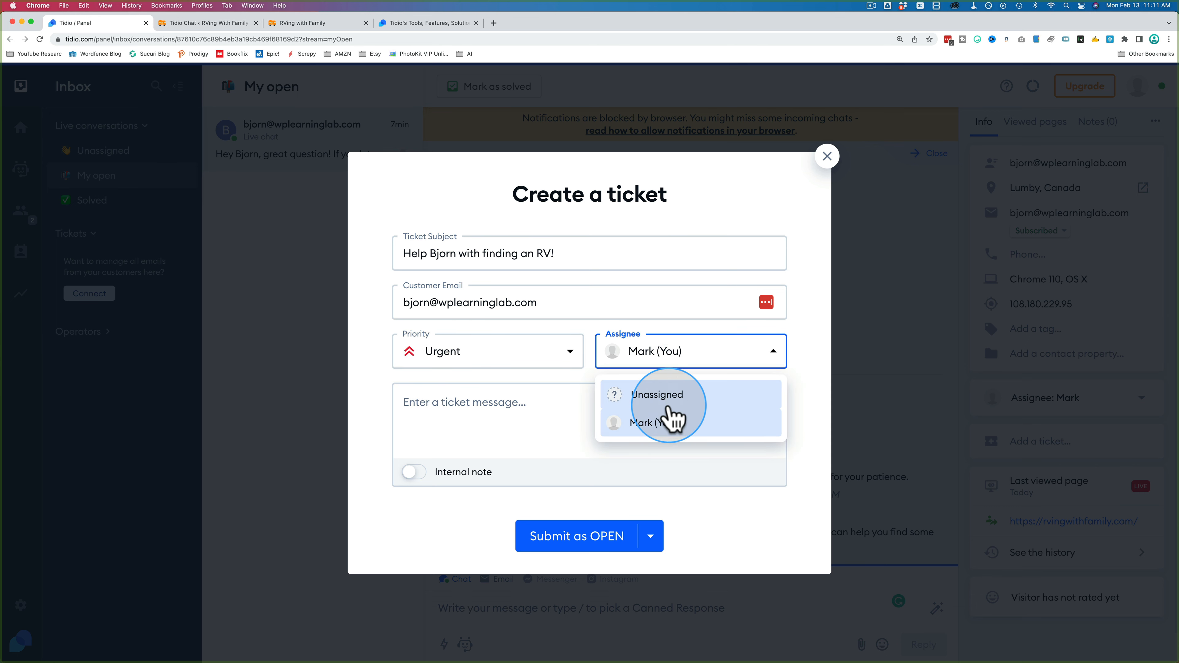
left_click(644, 396)
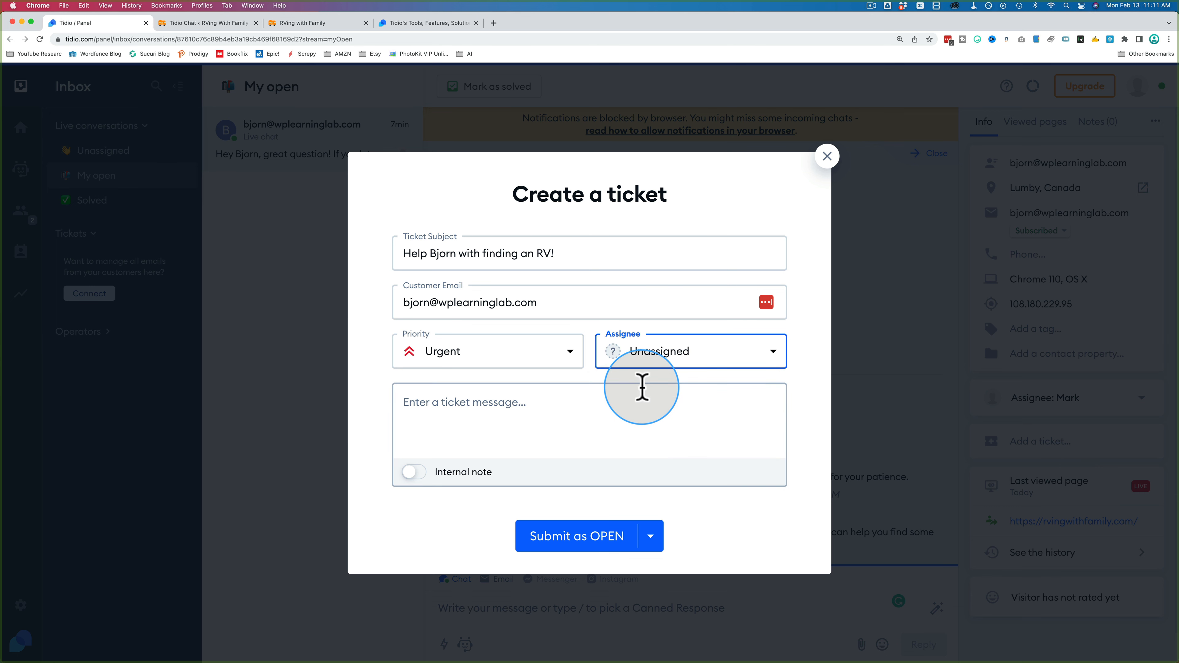
left_click(680, 356)
left_click(673, 418)
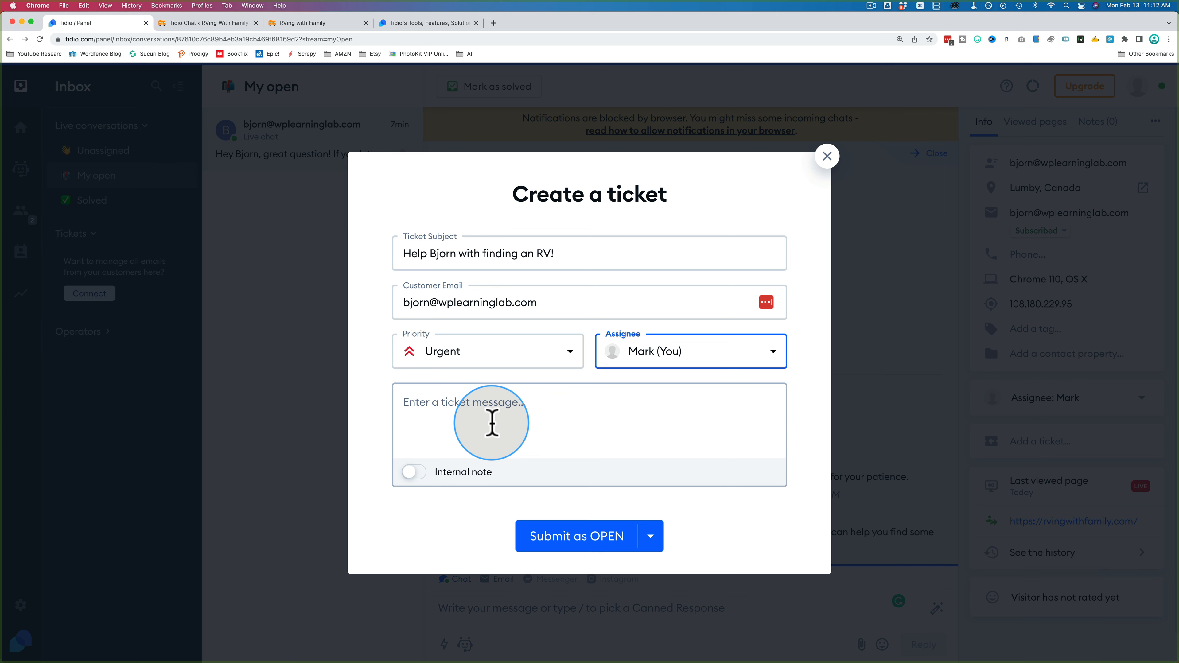
Step: Write 'See subject line.' as the ticket message and review the subject and e-mail fields
left_click(447, 416)
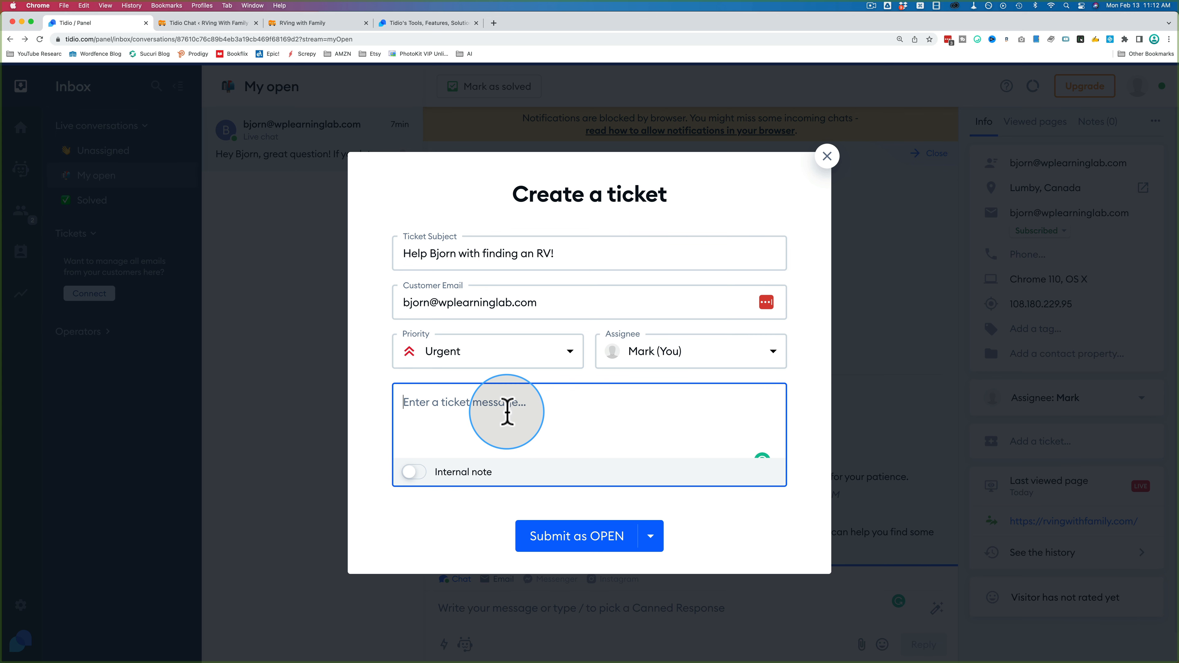
type("See subject line.")
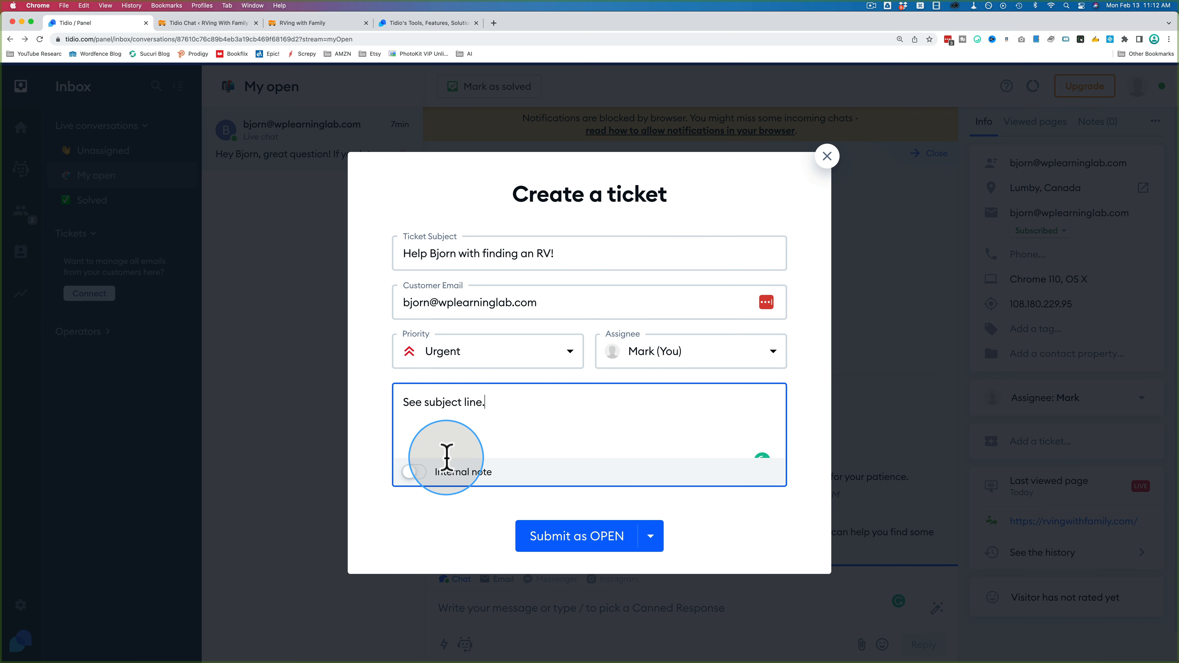
left_click(413, 472)
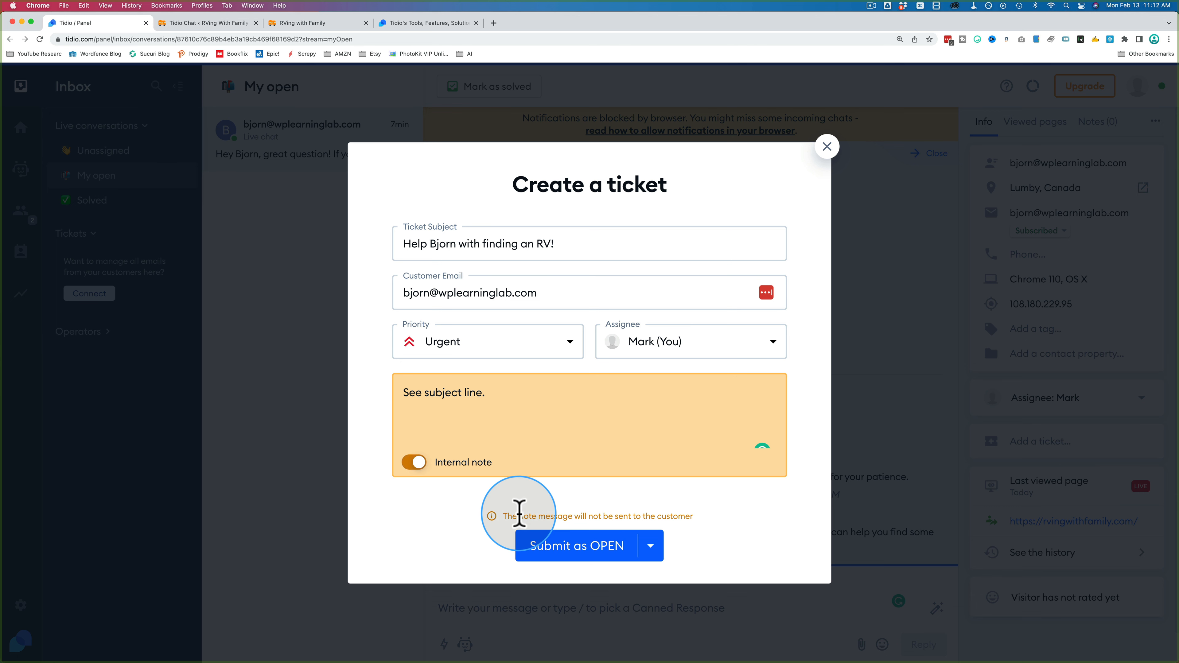
left_click_drag(510, 517, 670, 516)
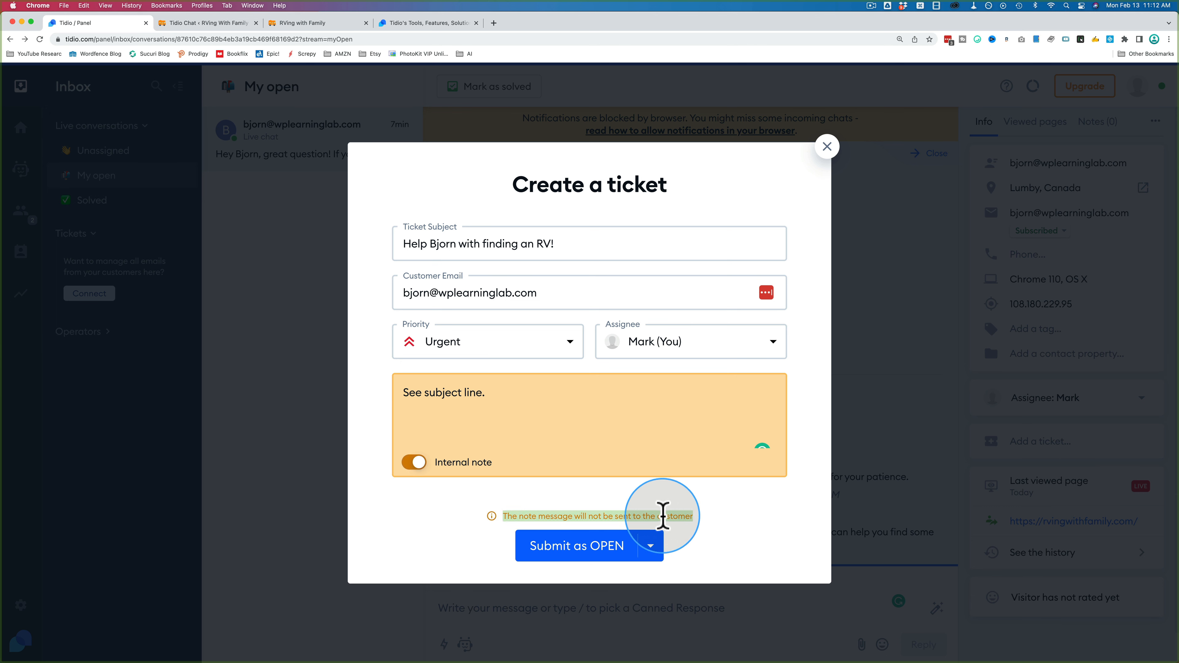
left_click(415, 463)
left_click(486, 424)
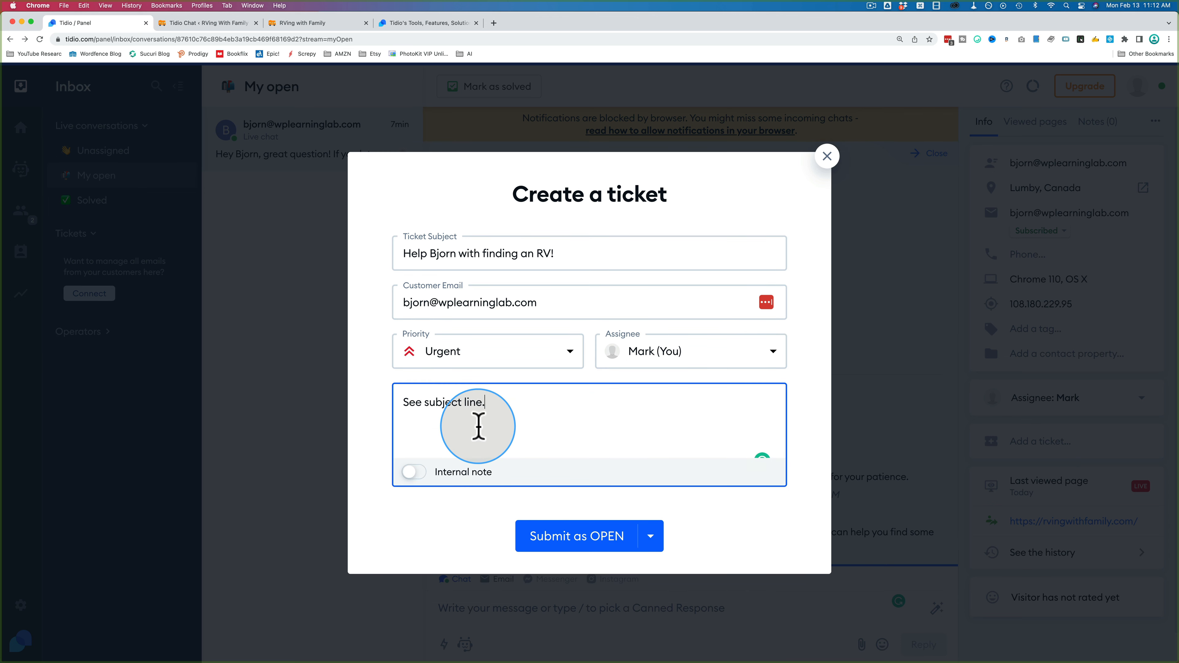
left_click_drag(524, 398, 402, 401)
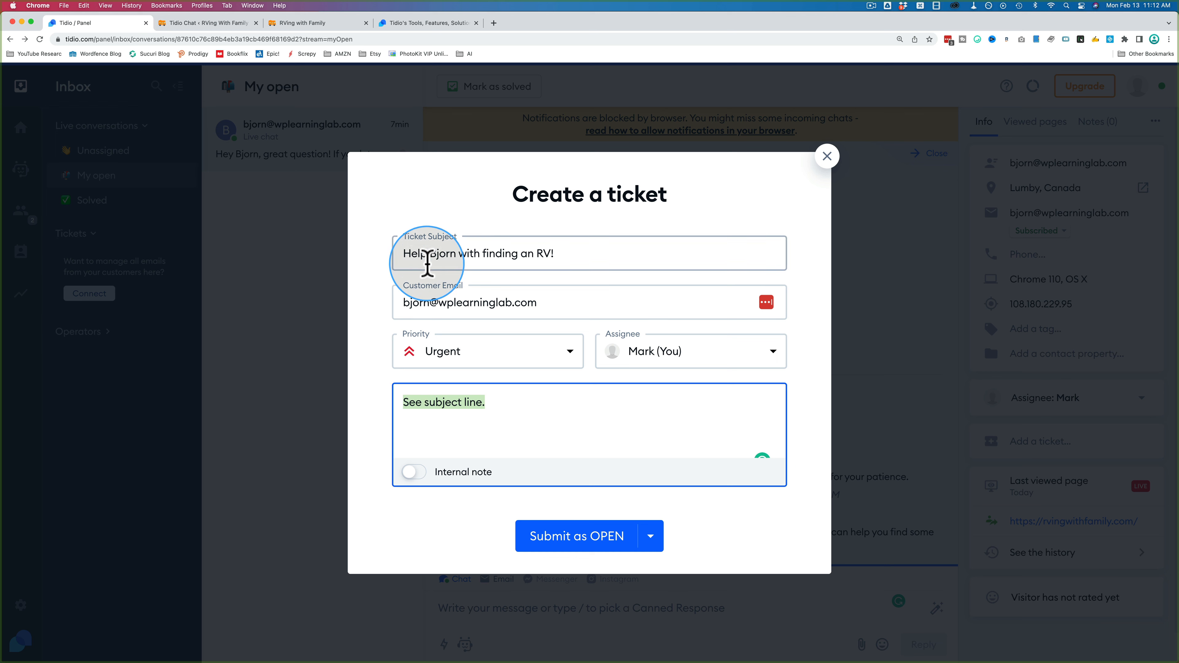
left_click_drag(400, 253, 663, 251)
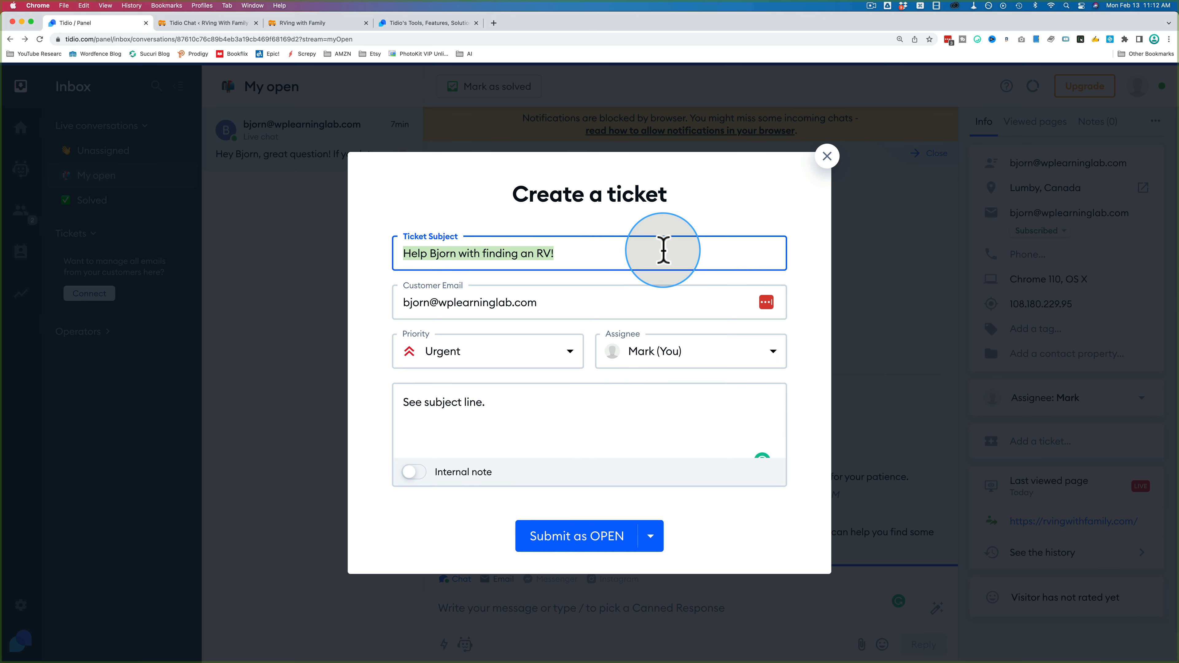
left_click_drag(408, 303, 579, 303)
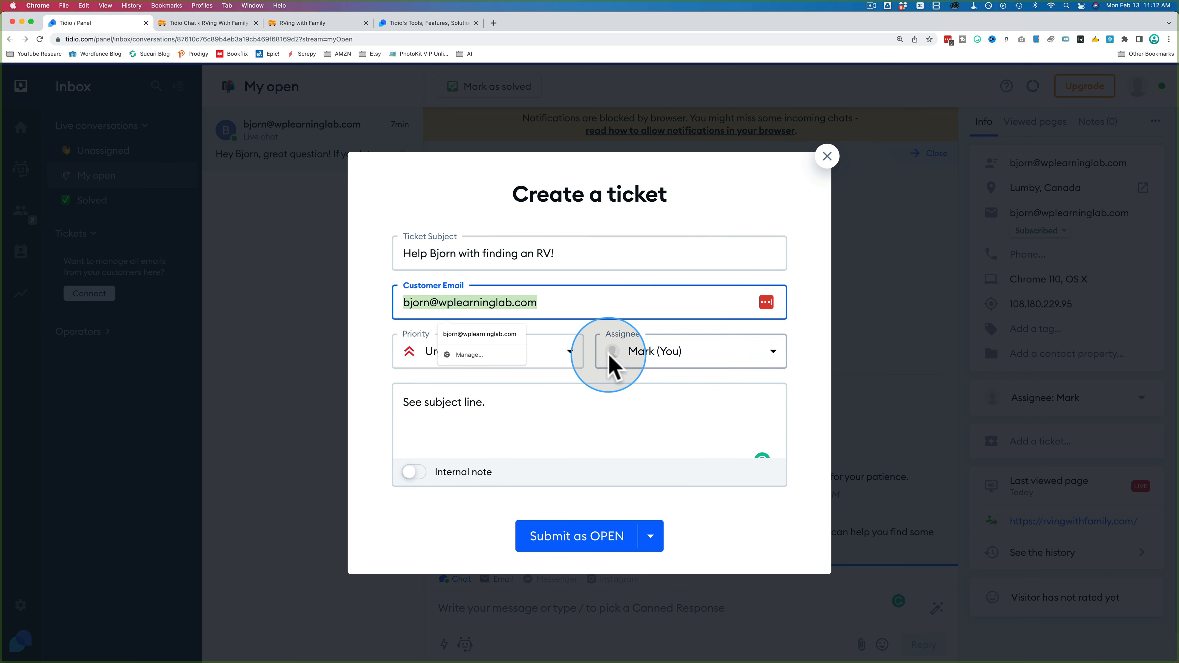
Step: Make the message an internal note and submit the ticket as Open
left_click(599, 403)
left_click(414, 472)
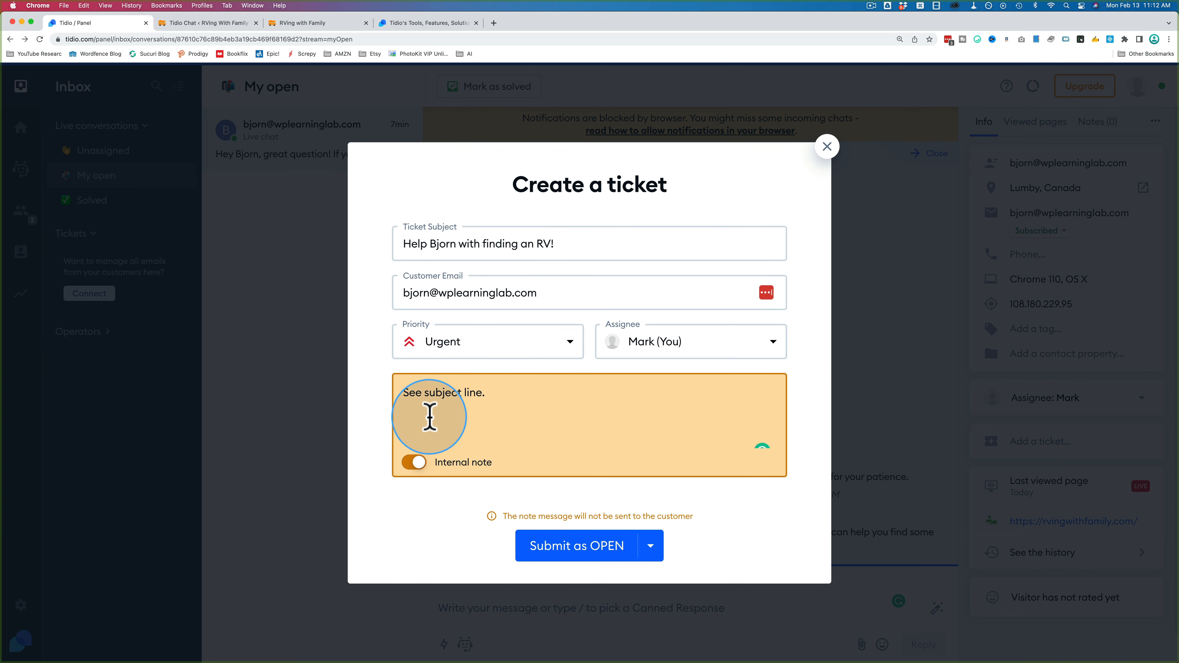
left_click(650, 547)
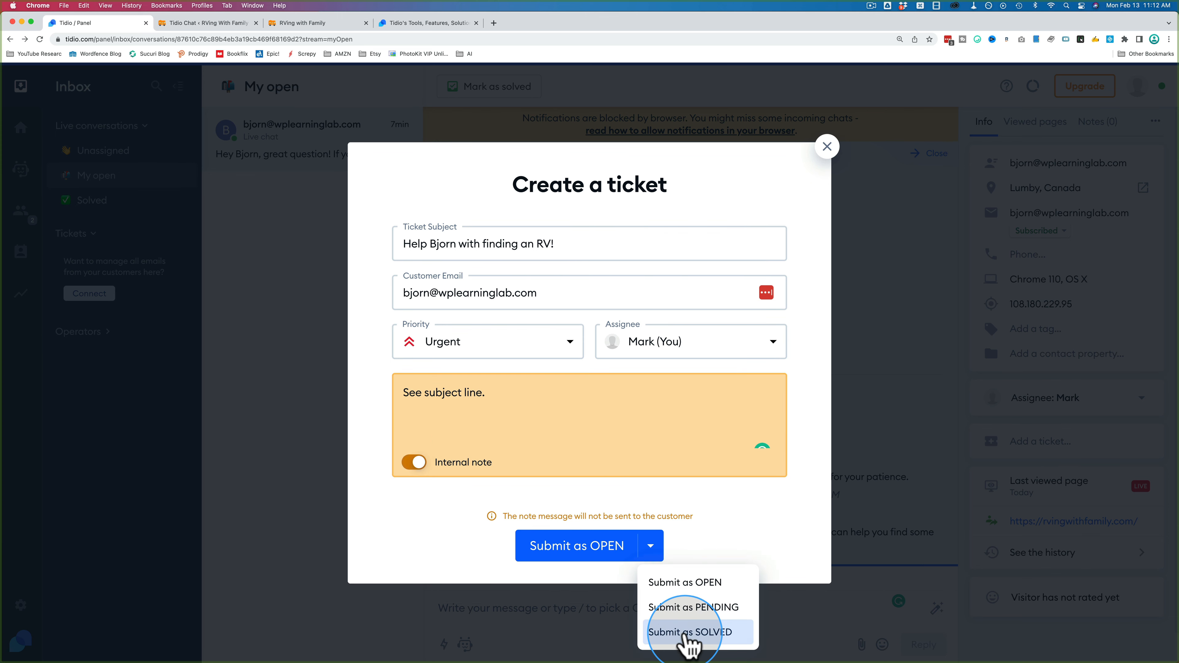
left_click(589, 553)
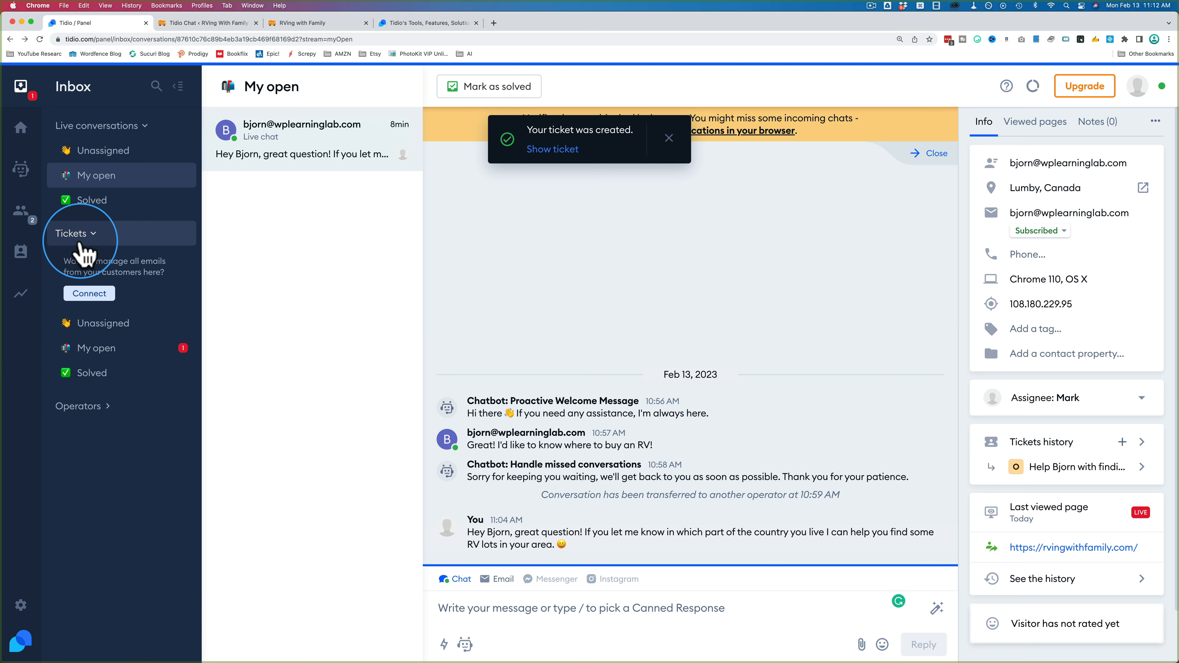
Step: Dismiss the ticket-created toast and open the urgent RV ticket under Tickets > My open
left_click(669, 140)
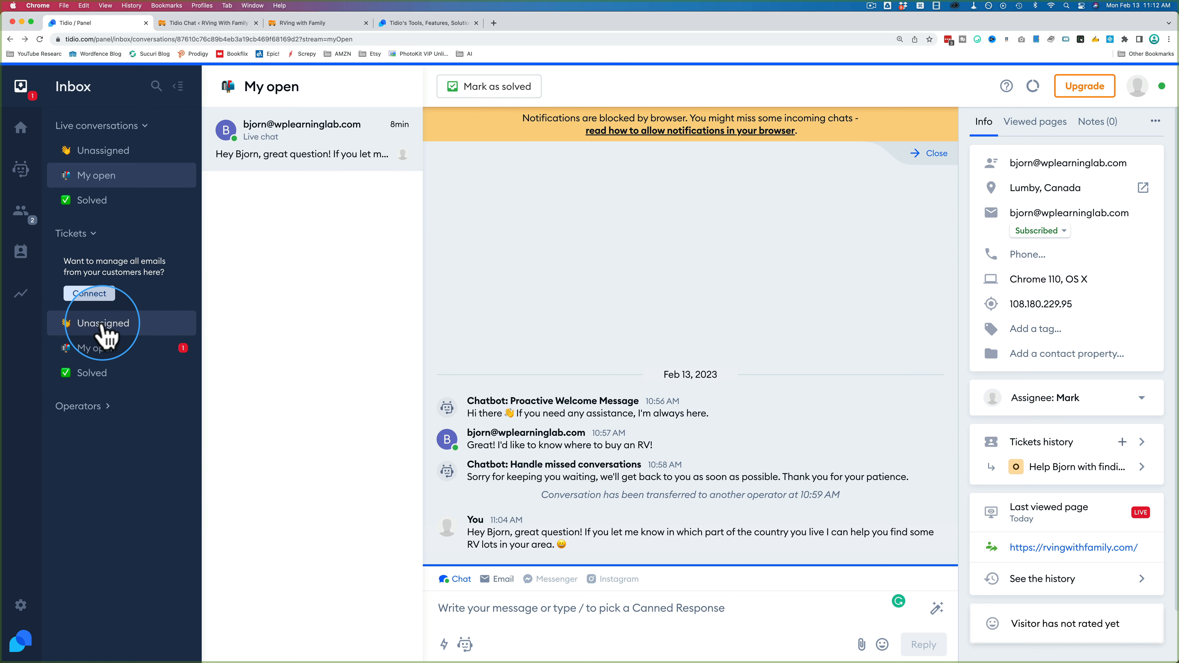
left_click(91, 357)
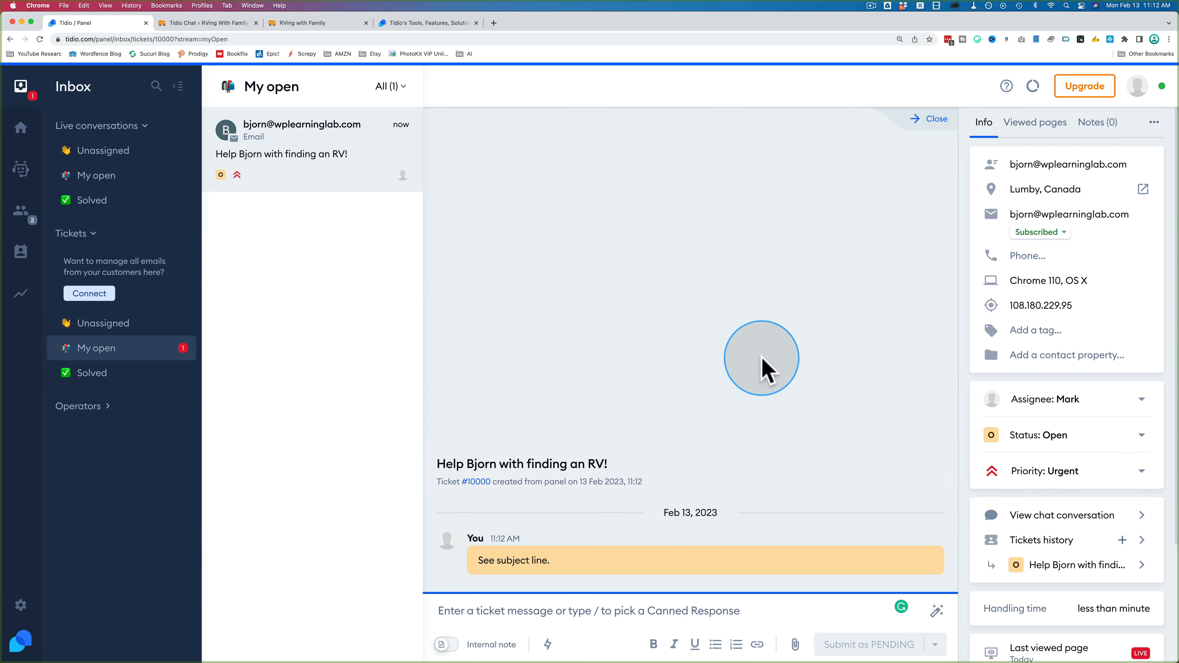
scroll(1048, 487, "down", 5)
scroll(1048, 492, "down", 1)
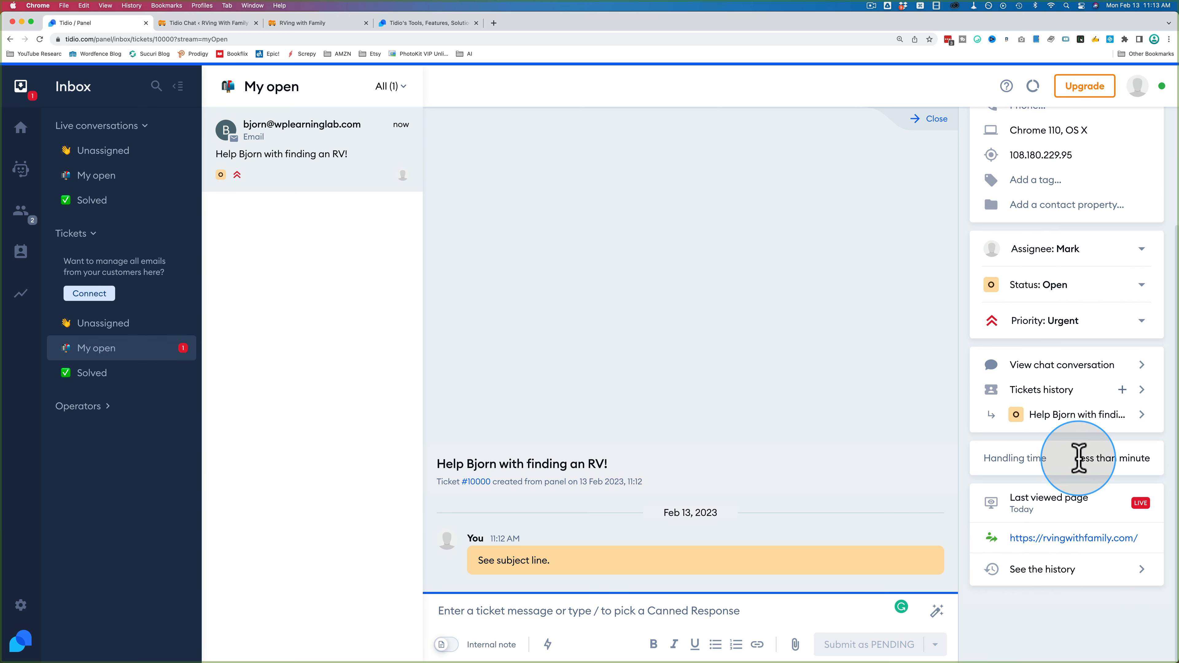
left_click_drag(1077, 458, 1156, 460)
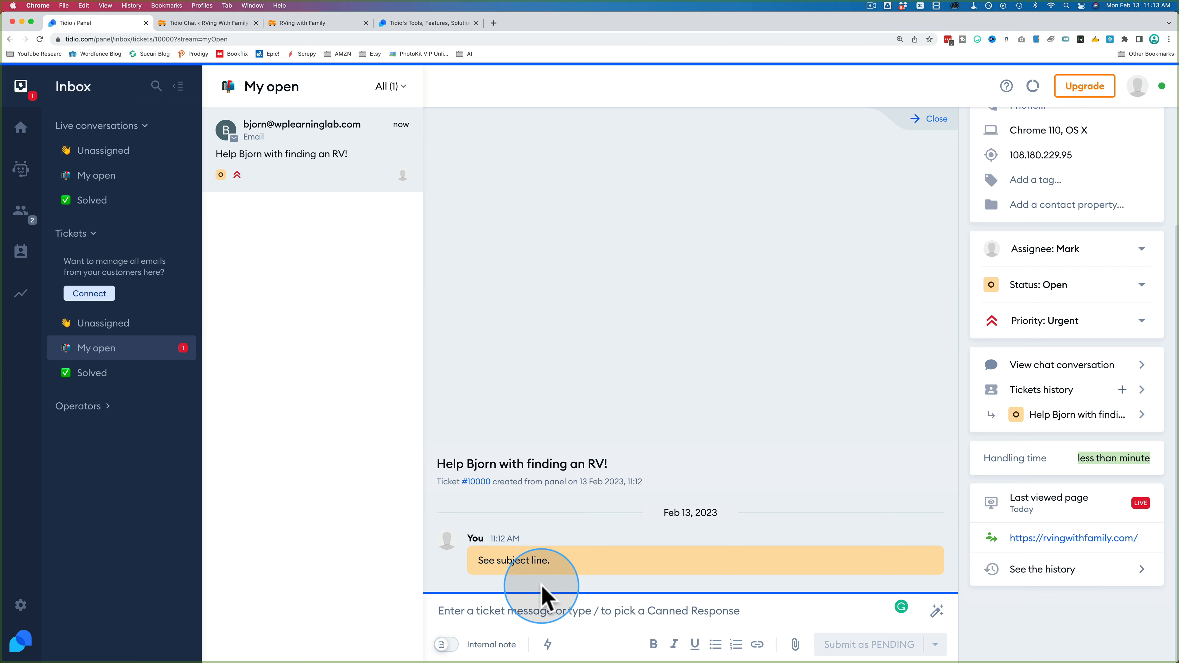
Step: Reply 'How can I help you with finding an RV?' and submit the ticket as Pending
left_click(546, 603)
type("How can I help you with finding an ")
type("RV?")
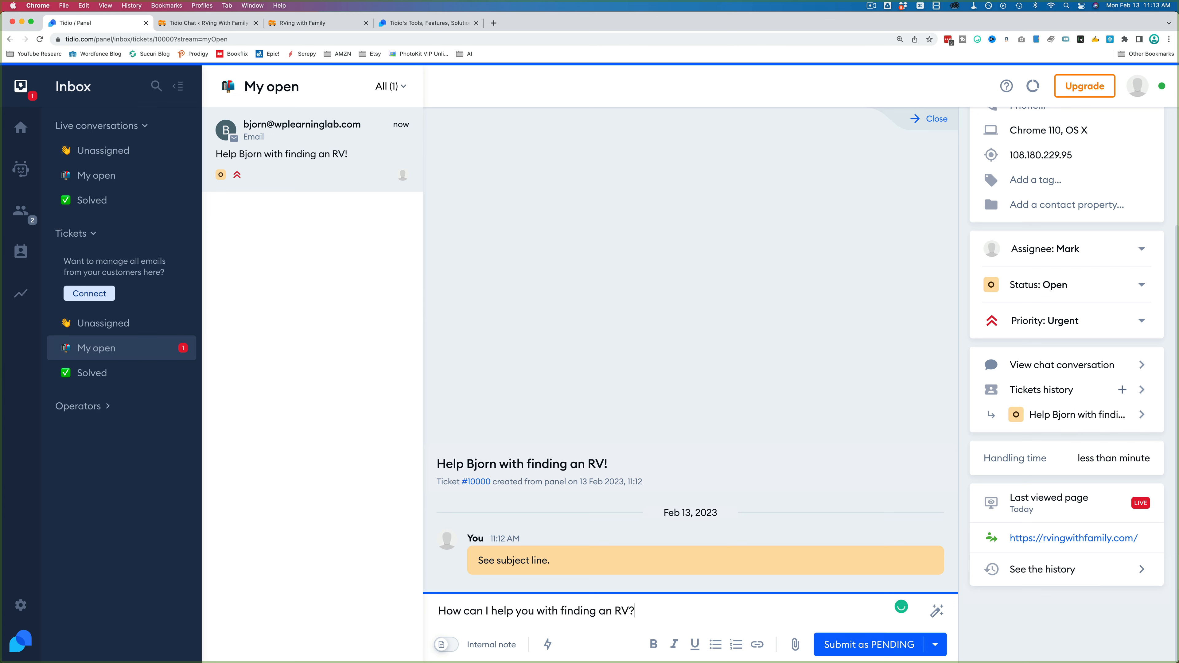
left_click(907, 647)
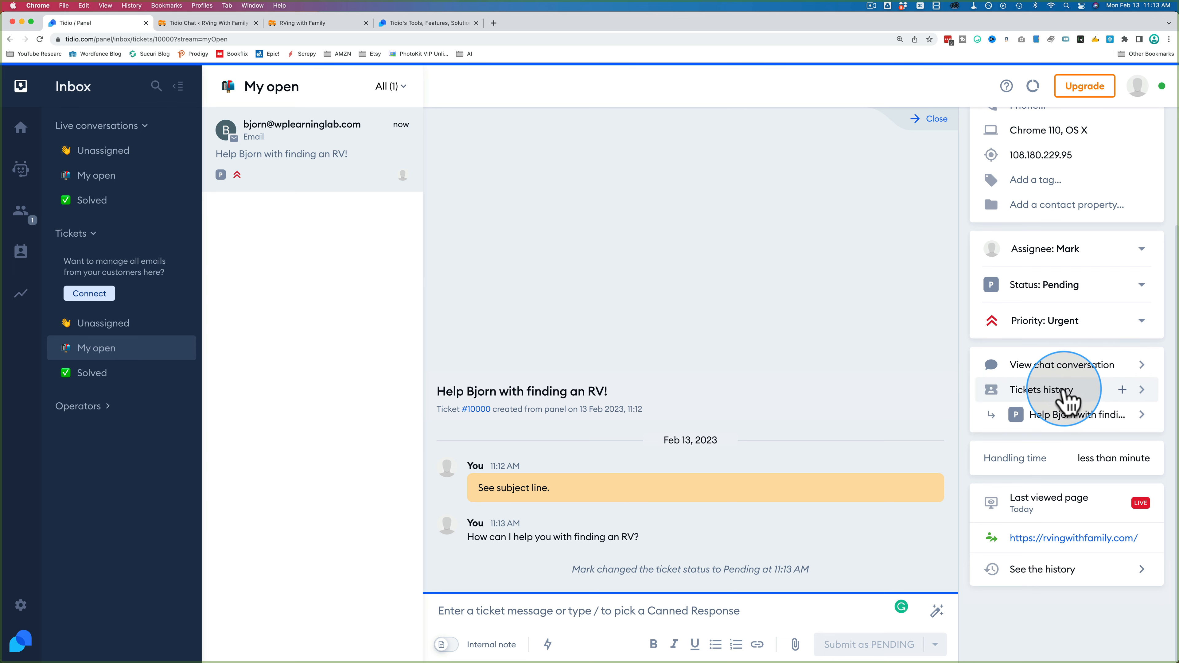
Step: Browse the visitor's Viewed pages, Notes and Info tabs, then return to the RV ticket
scroll(1066, 399, "up", 5)
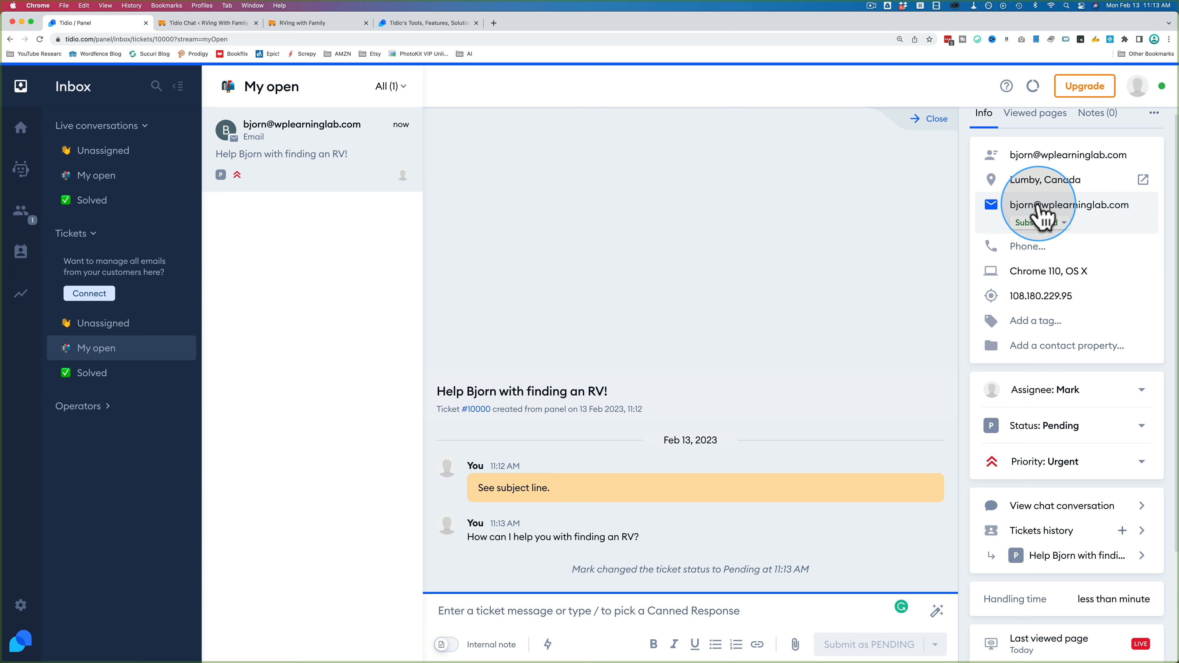
left_click(1044, 117)
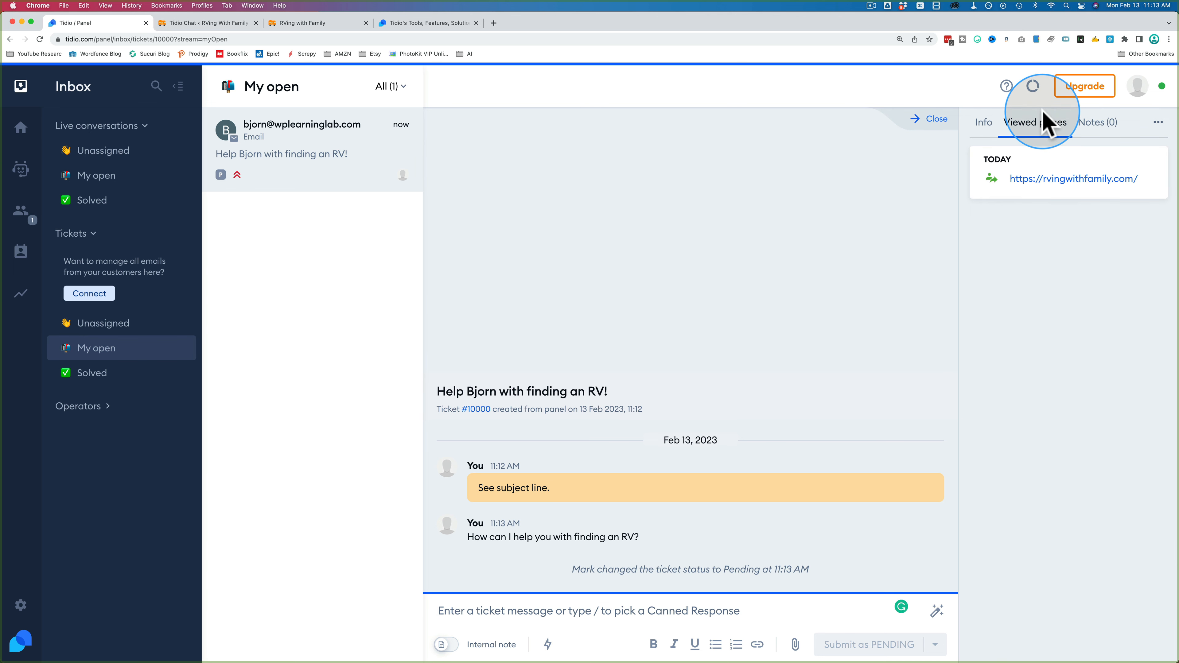
left_click(1094, 130)
left_click(1158, 123)
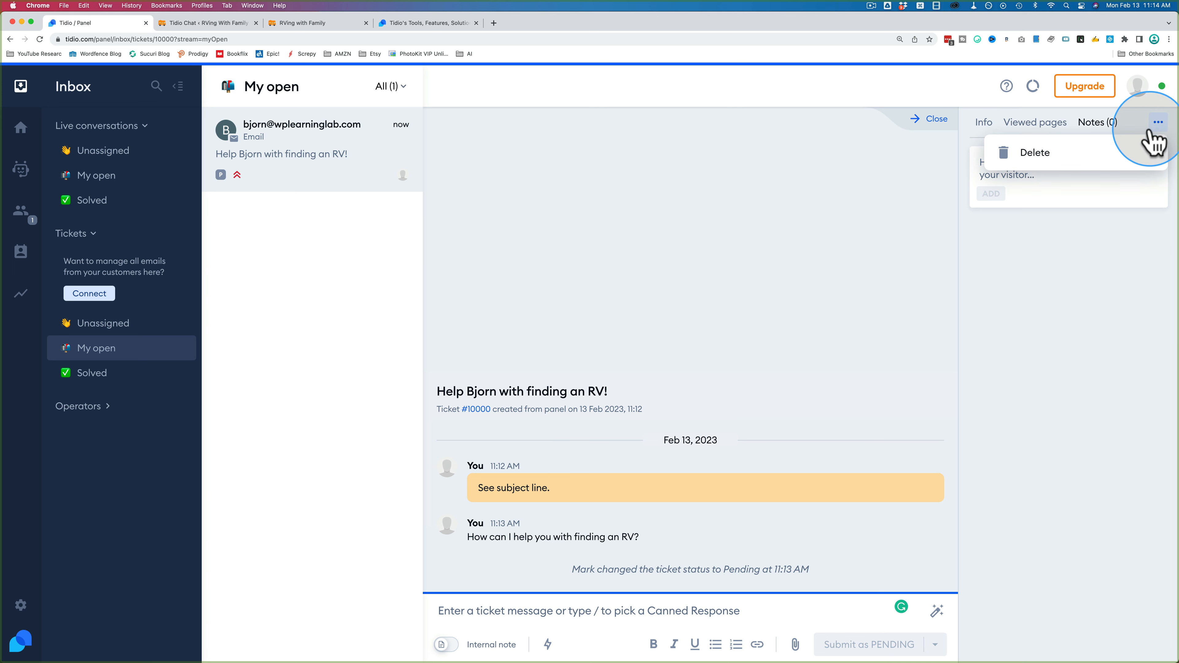
left_click(1086, 271)
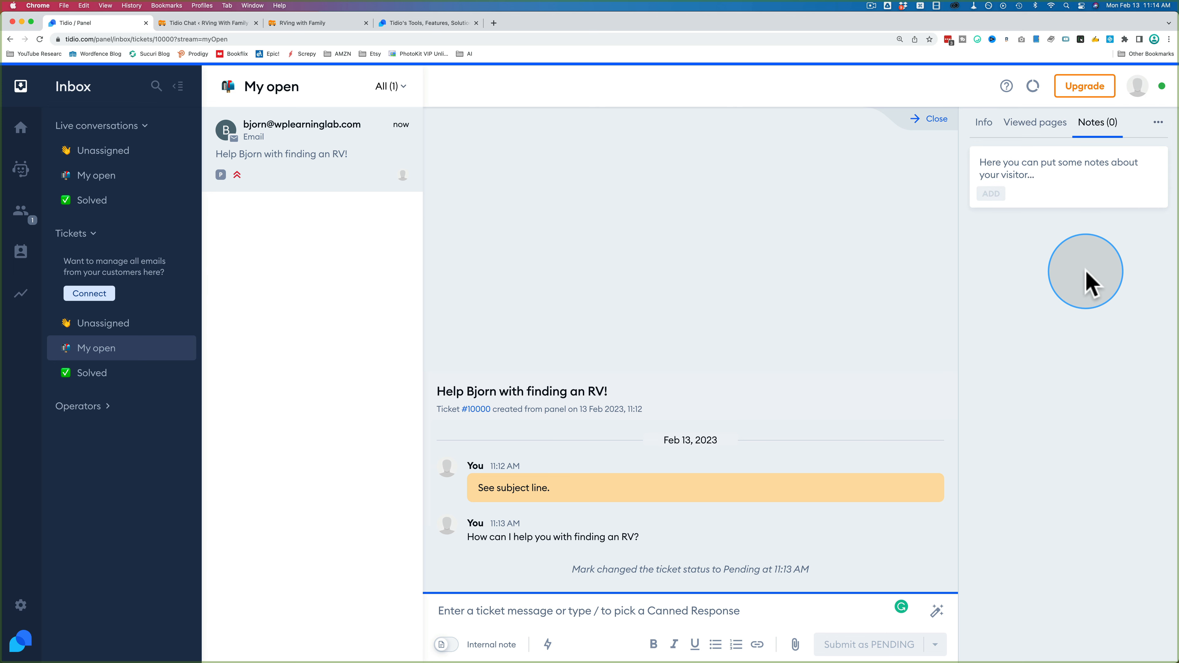
left_click(981, 128)
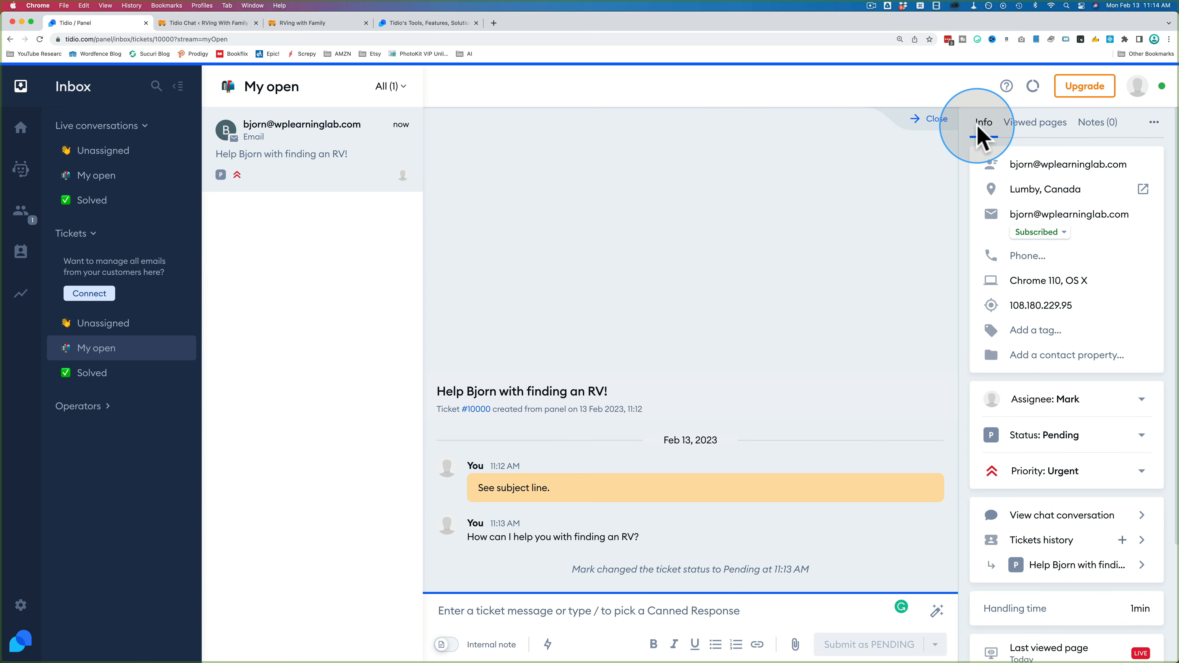
left_click(297, 506)
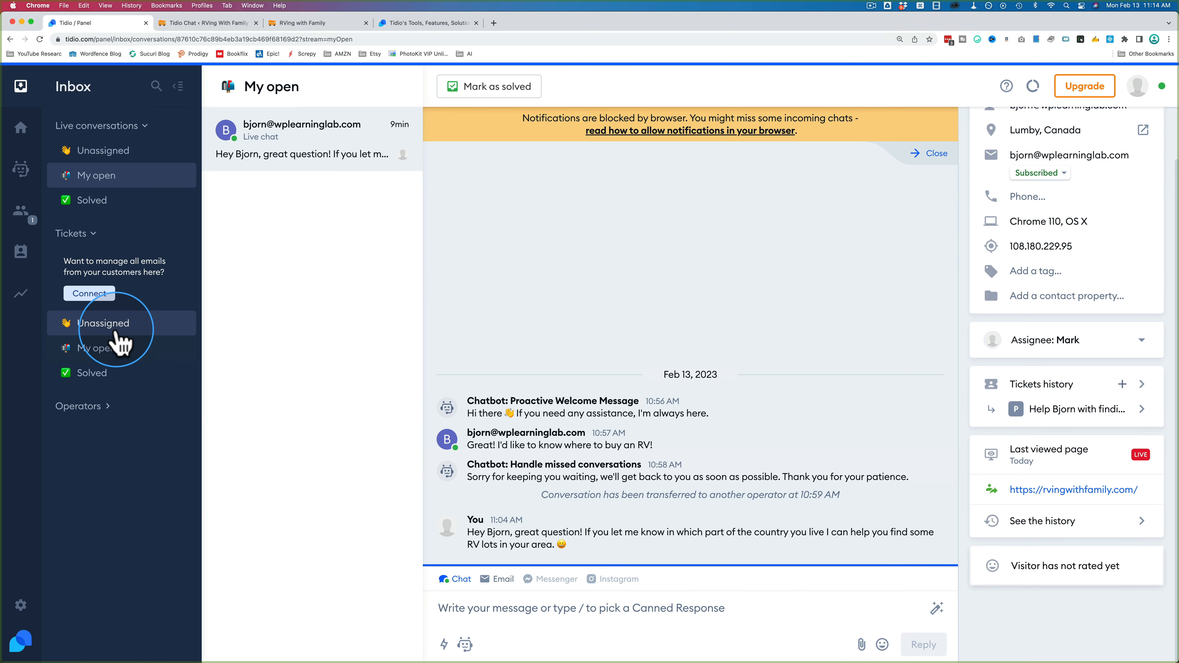
left_click(108, 349)
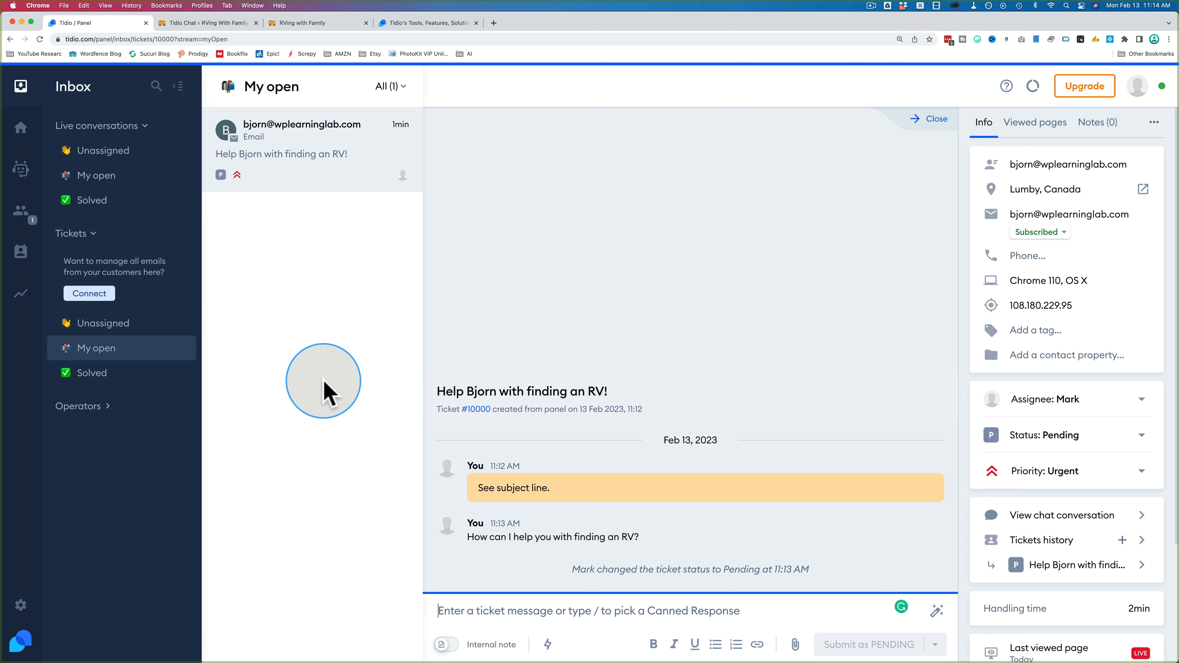
Step: Set the RV ticket to Solved without notifying the customer, then go to Chatbots
left_click(1058, 437)
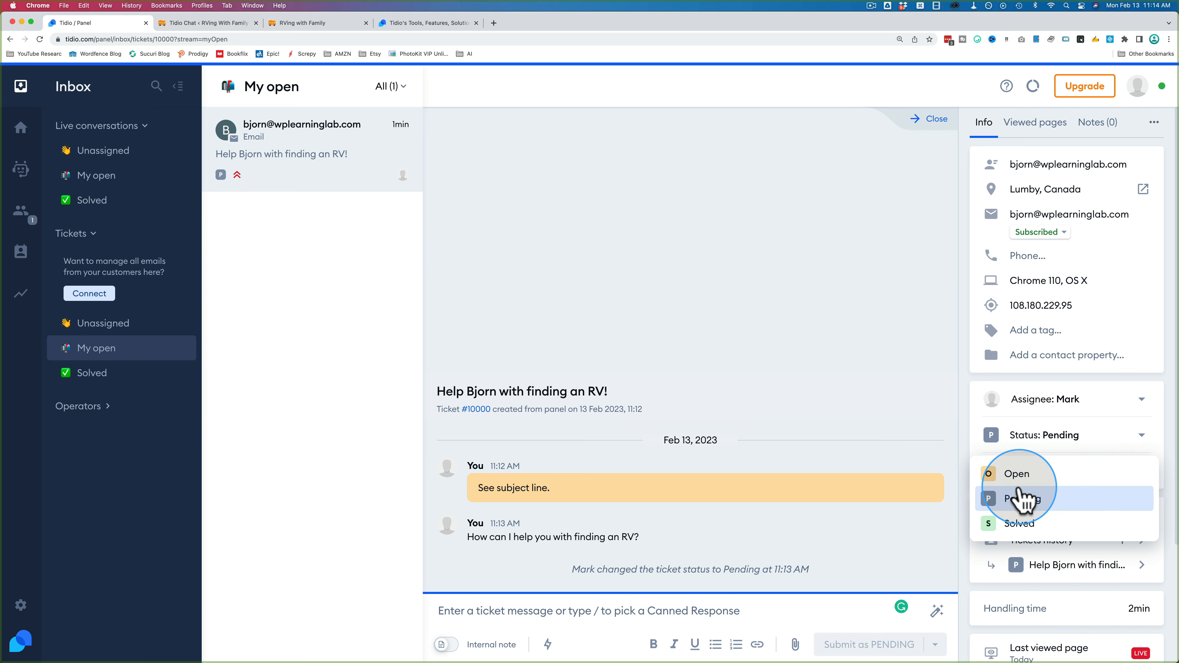
left_click(1007, 528)
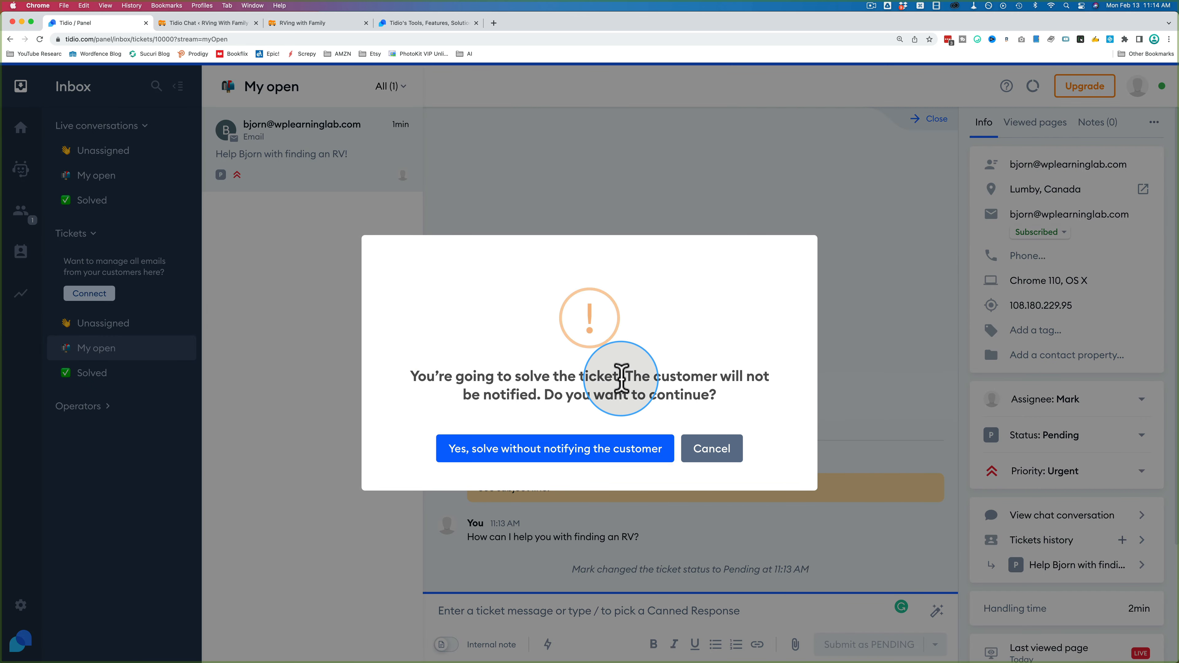
left_click_drag(623, 376, 717, 409)
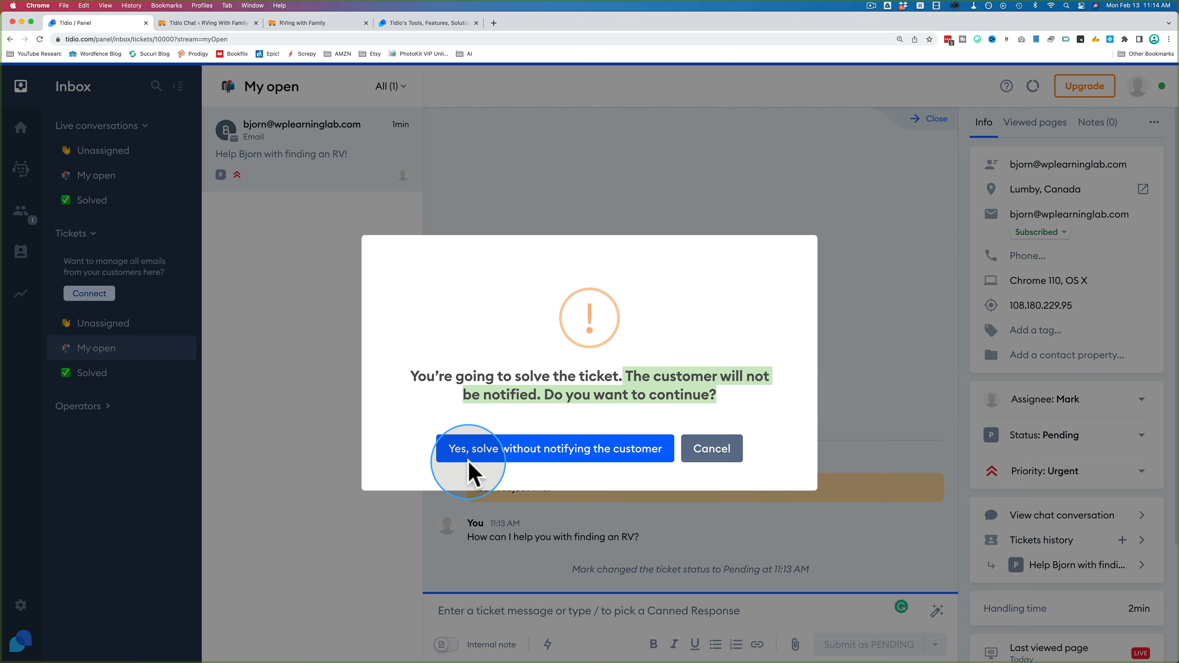
left_click(564, 456)
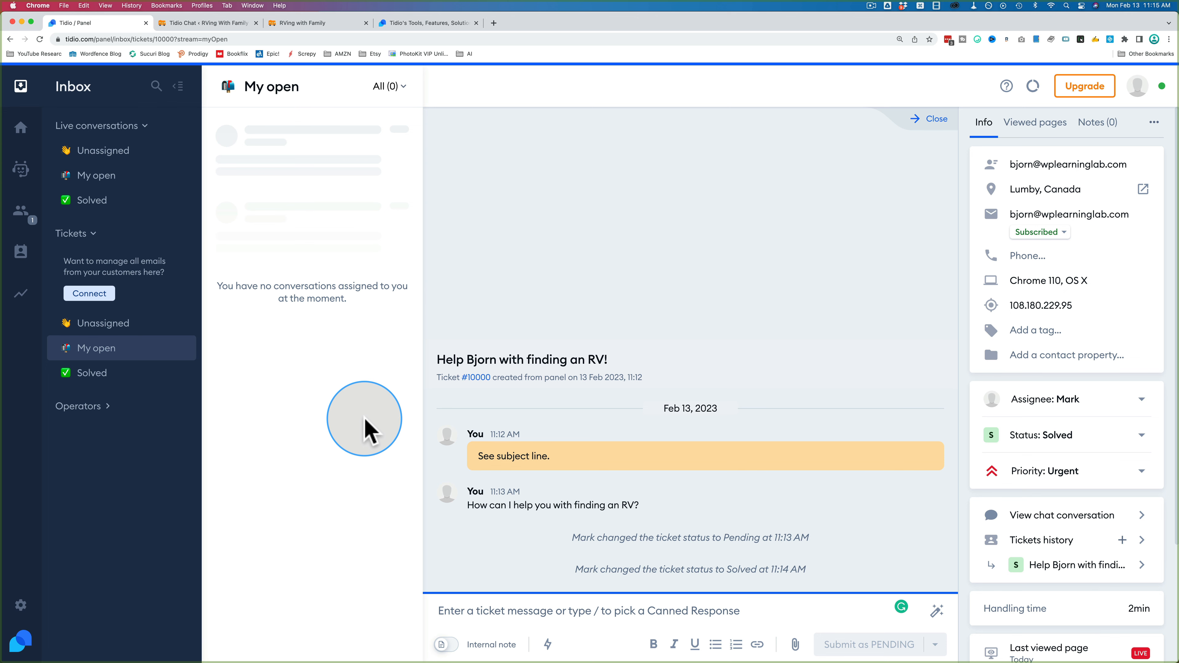
left_click(27, 175)
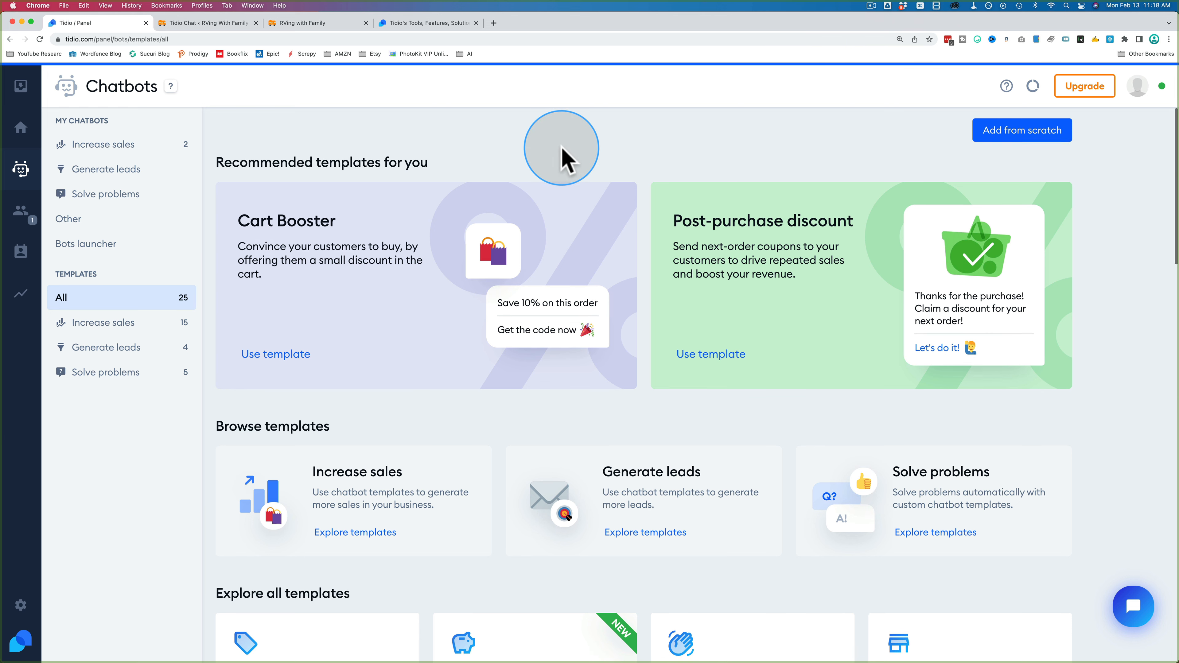
Step: Scroll through the chatbot template cards, then filter them to the Increase sales category
scroll(561, 150, "down", 5)
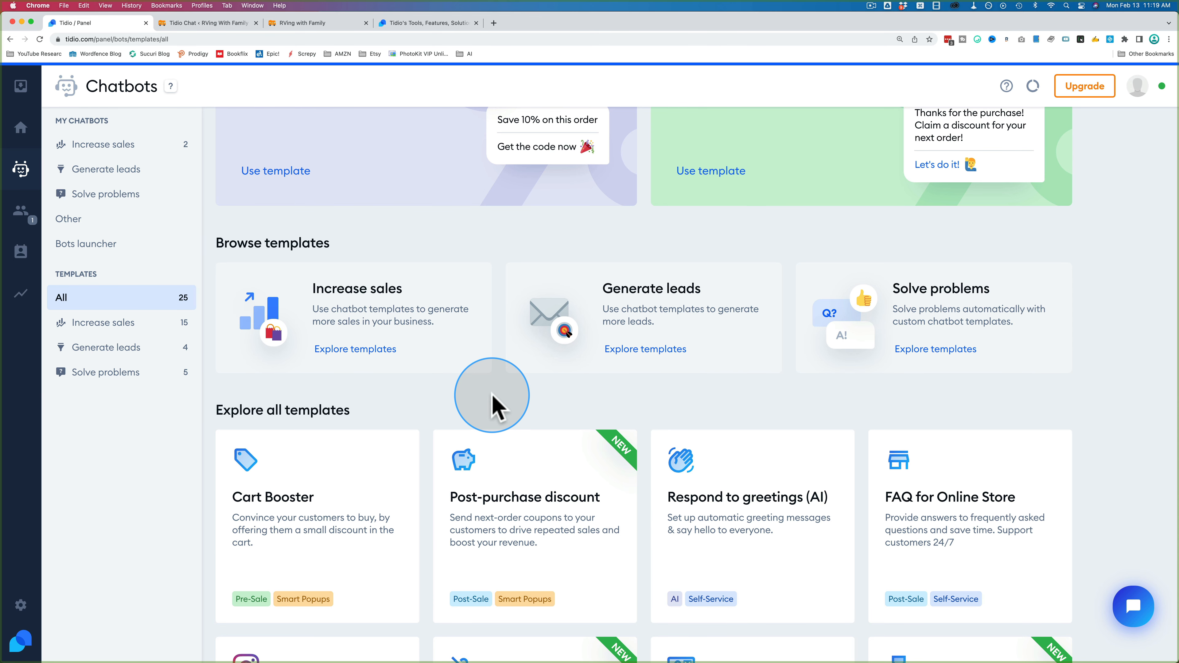
scroll(493, 407, "down", 3)
mouse_move(420, 443)
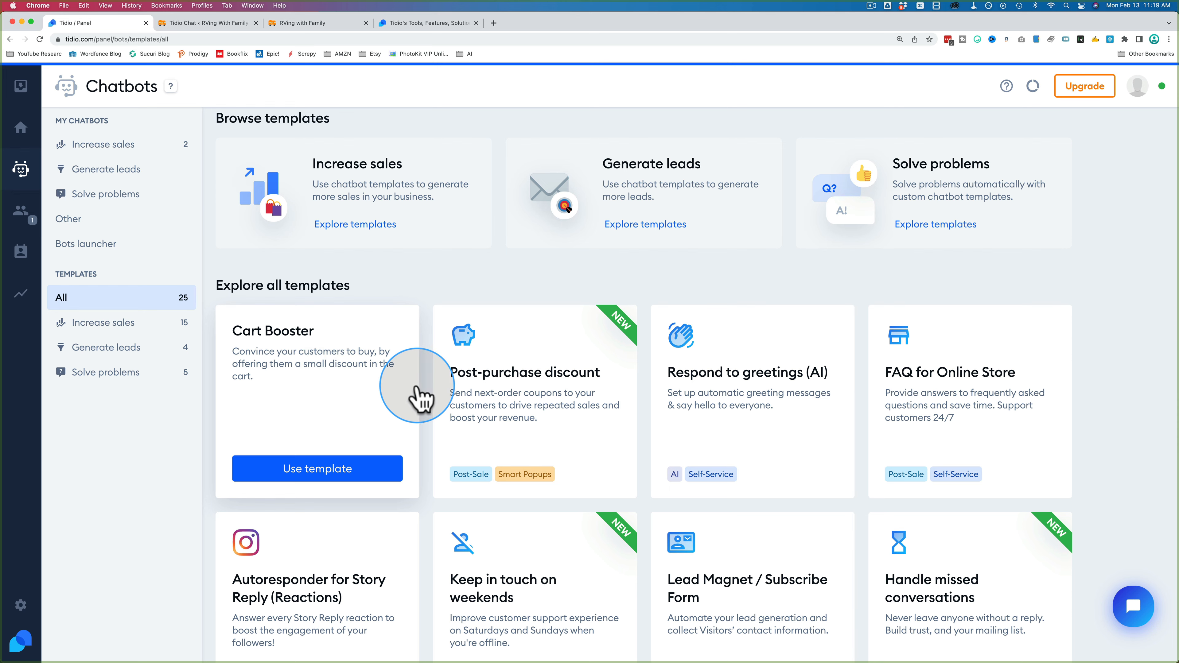
mouse_move(436, 402)
scroll(432, 402, "down", 2)
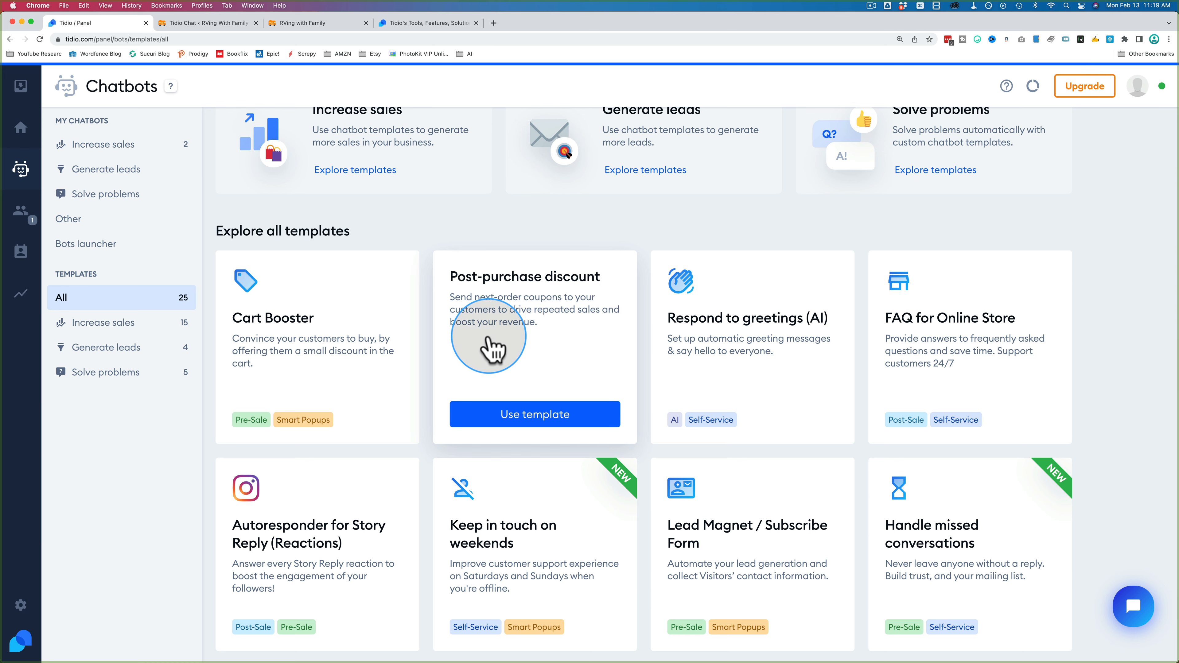
scroll(429, 409, "down", 8)
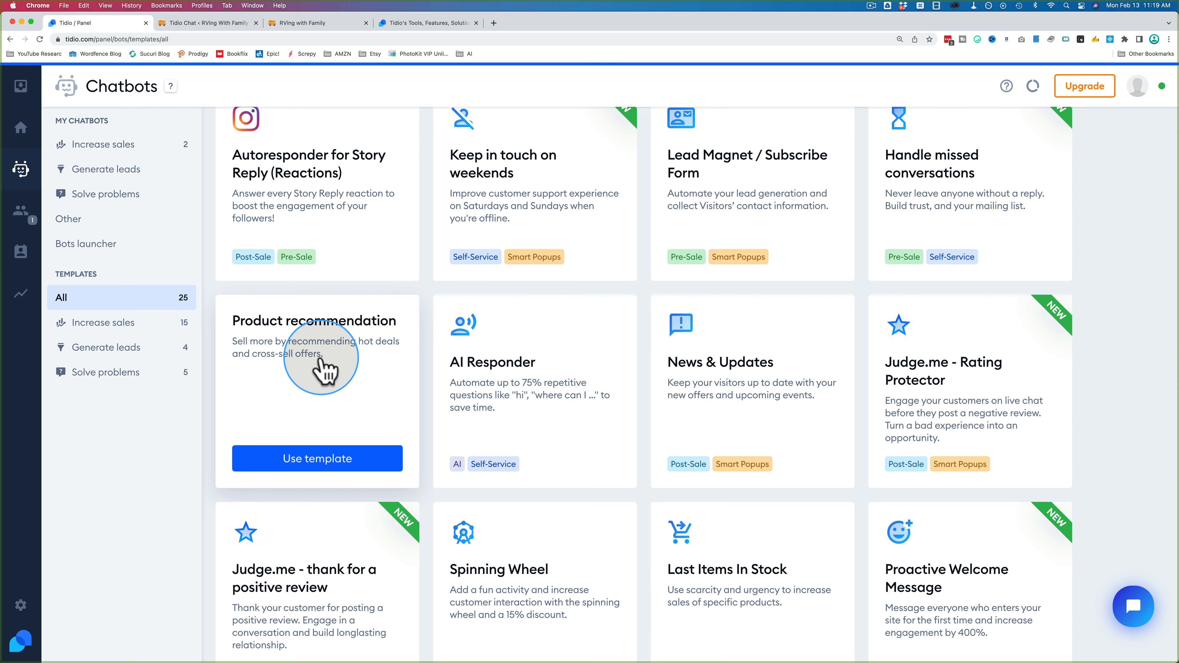
scroll(426, 364, "up", 4)
left_click(103, 322)
scroll(422, 447, "down", 2)
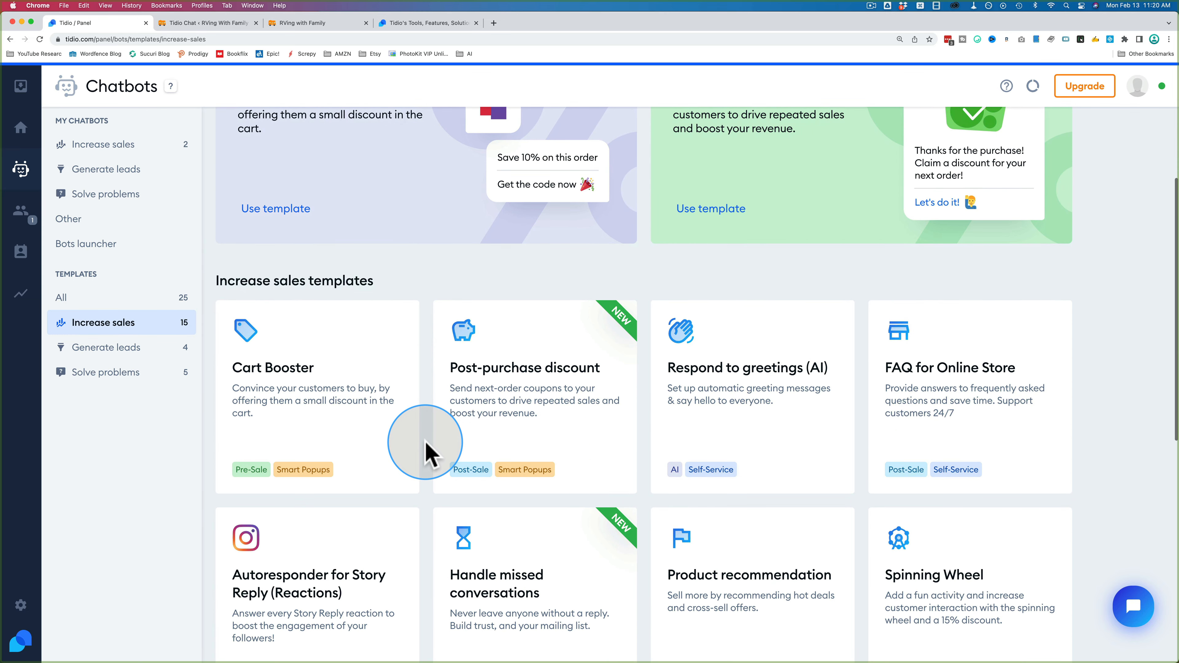
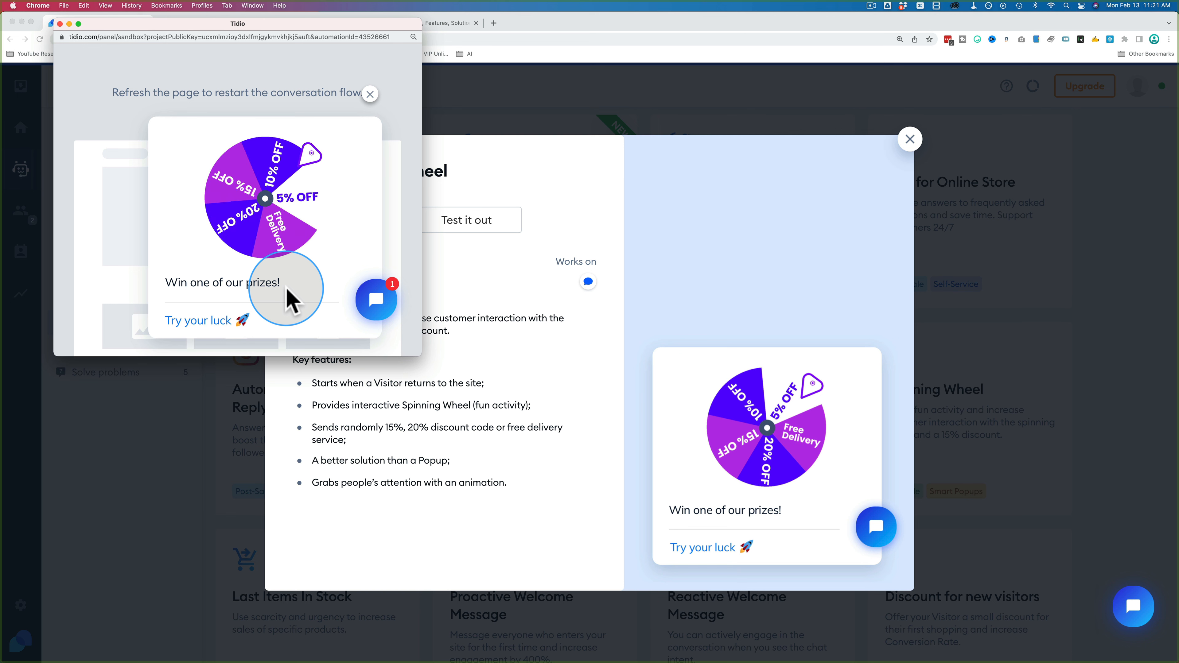
Step: Claim a prize coupon in the Spinning Wheel bot test
left_click(194, 323)
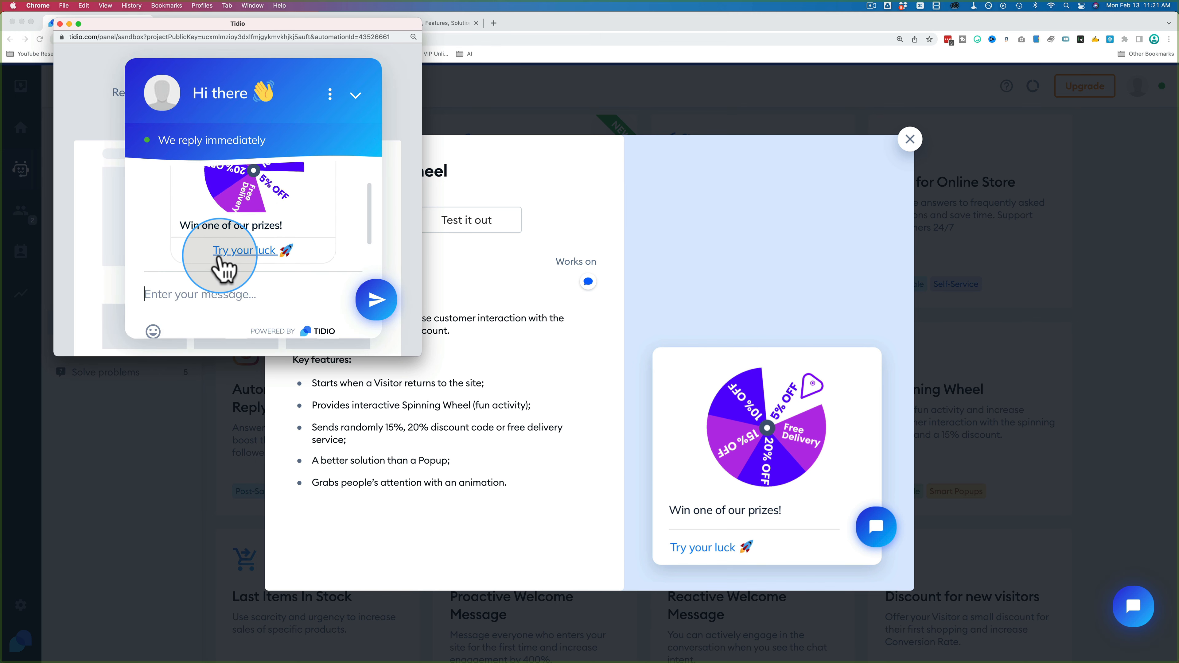
left_click_drag(421, 356, 439, 627)
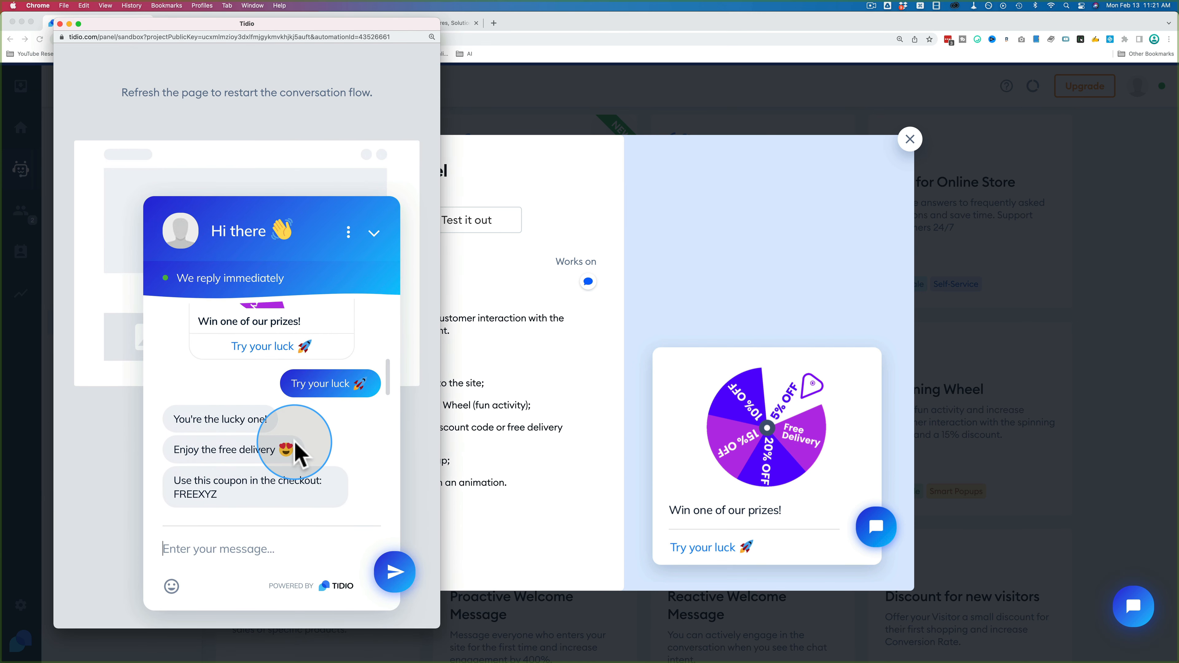
scroll(303, 435, "up", 2)
scroll(294, 441, "up", 1)
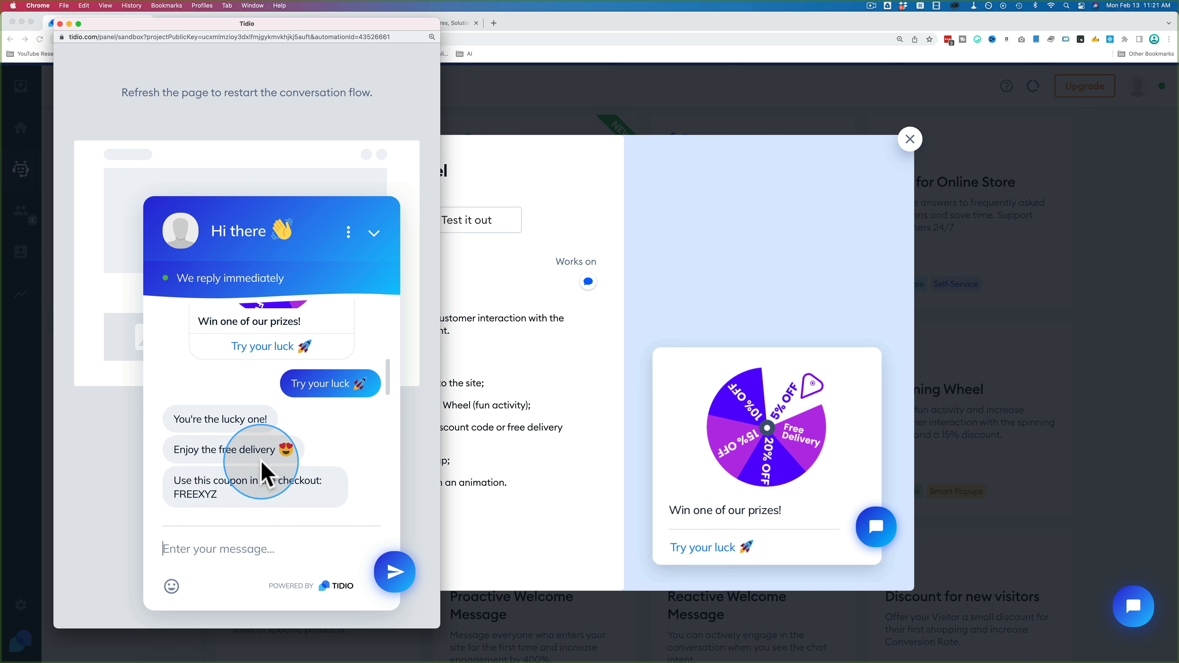
Step: Start a test of the Cart Booster template that offers 10% off the order
left_click(60, 24)
left_click(910, 139)
left_click(753, 409)
left_click(466, 220)
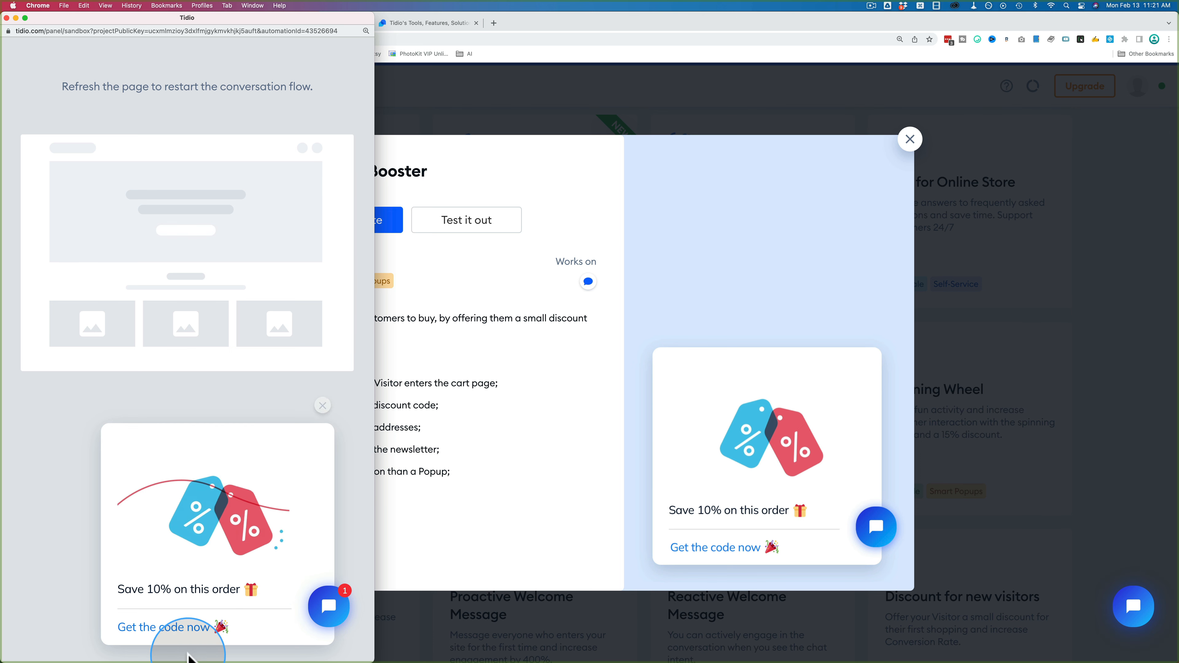
Step: Request the 10% code, submit an email address, accept news, and select CartSaverCodeXYZ
left_click(158, 627)
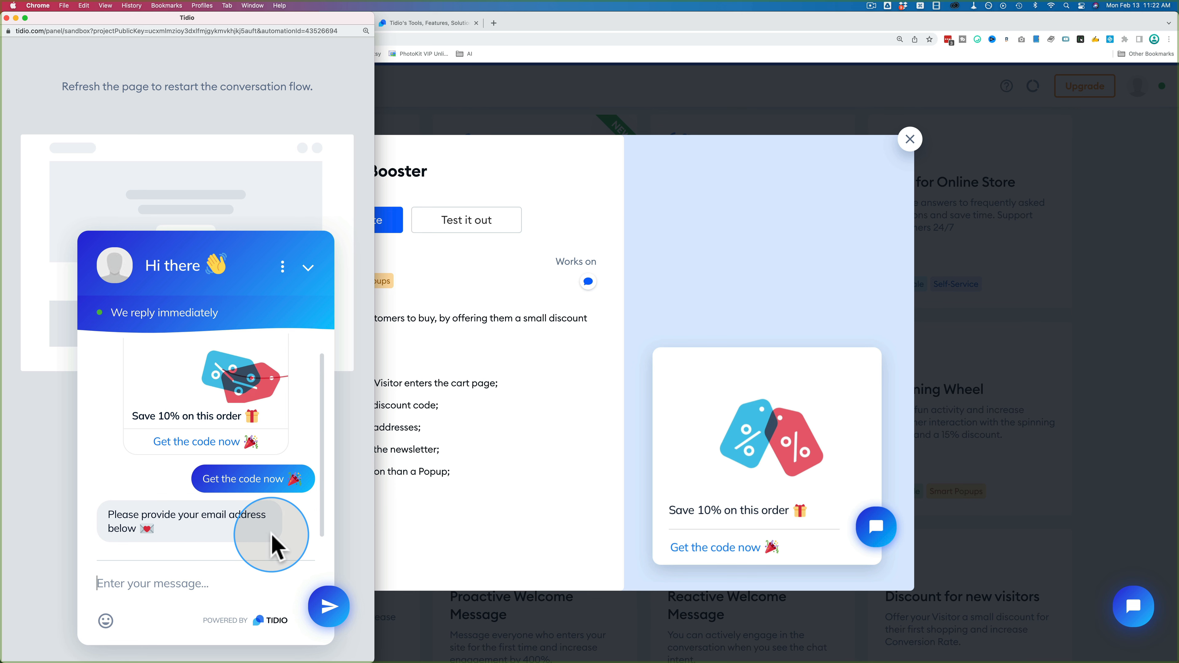
left_click(168, 584)
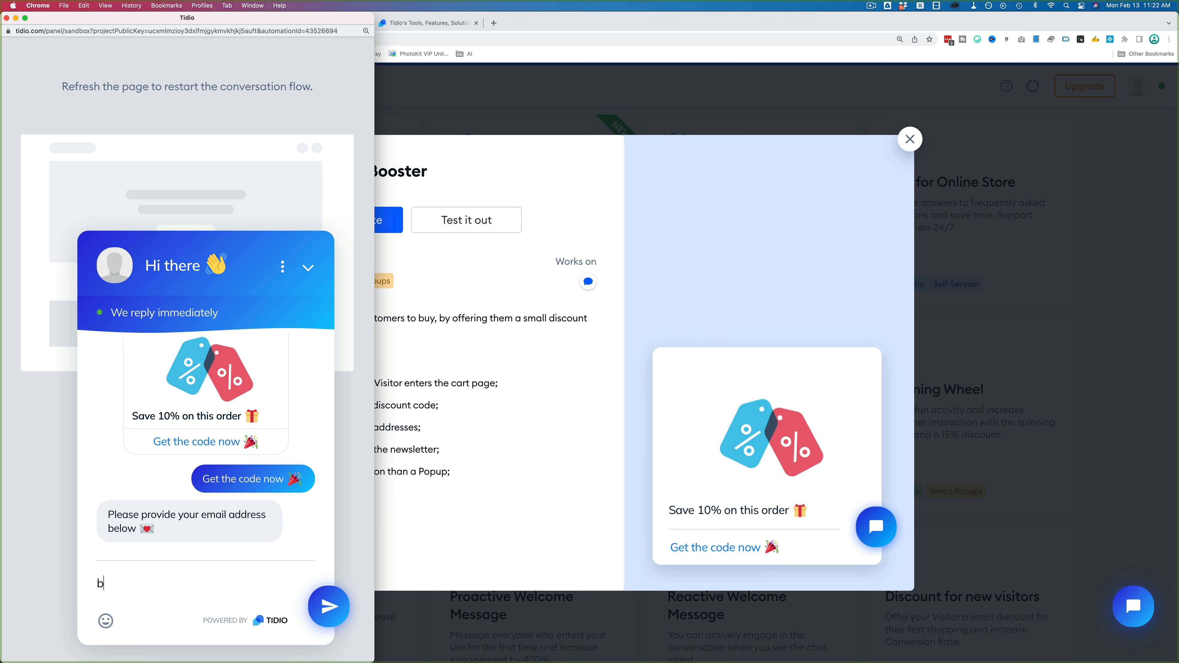
key("Return")
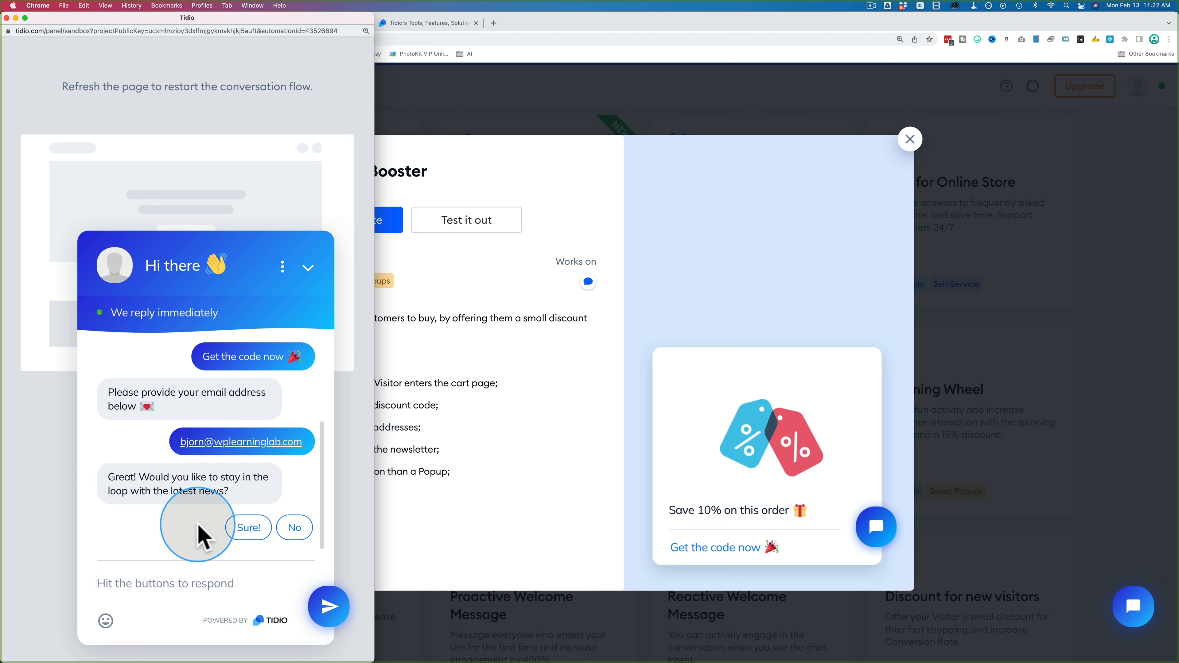
left_click(237, 529)
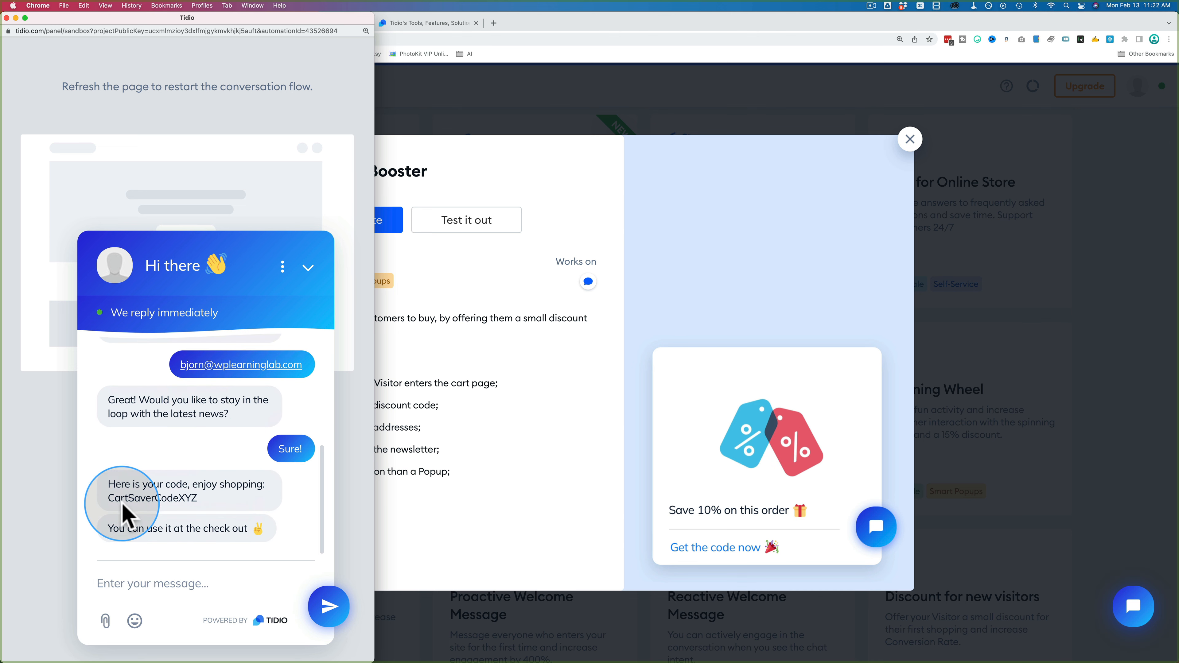
double_click(169, 498)
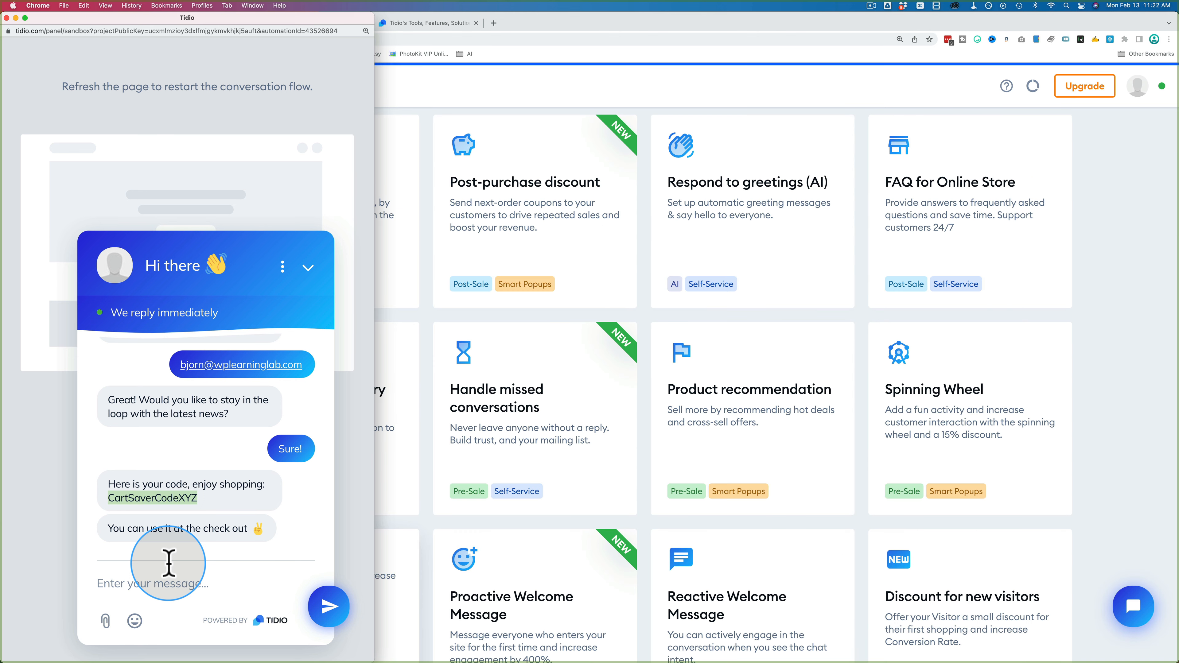
Step: Test the Post-purchase discount template and claim its 10% next-order code Next_Order_XYZ
left_click(7, 18)
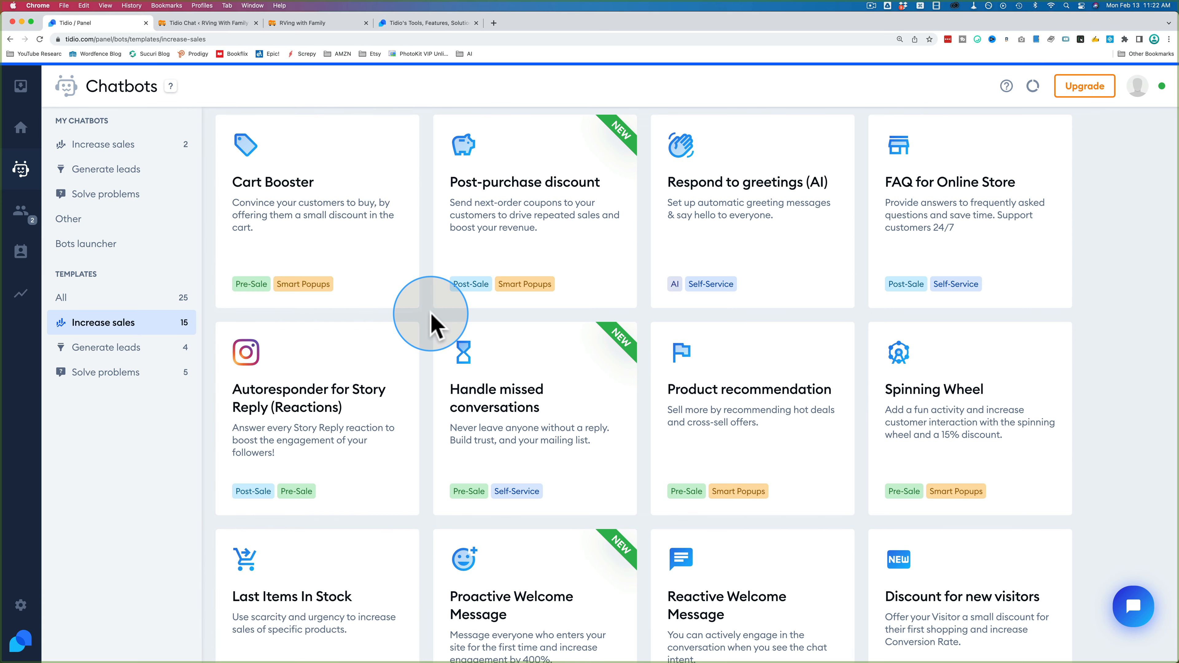
scroll(431, 321, "down", 6)
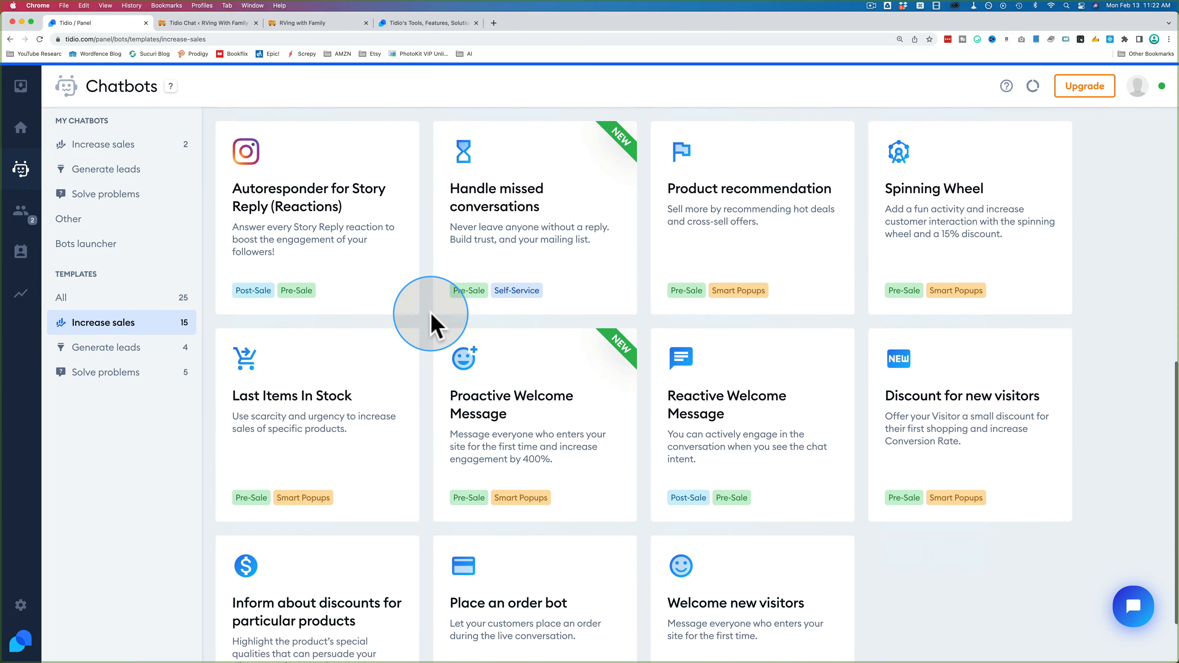
scroll(431, 320, "up", 6)
scroll(430, 321, "down", 5)
mouse_move(360, 395)
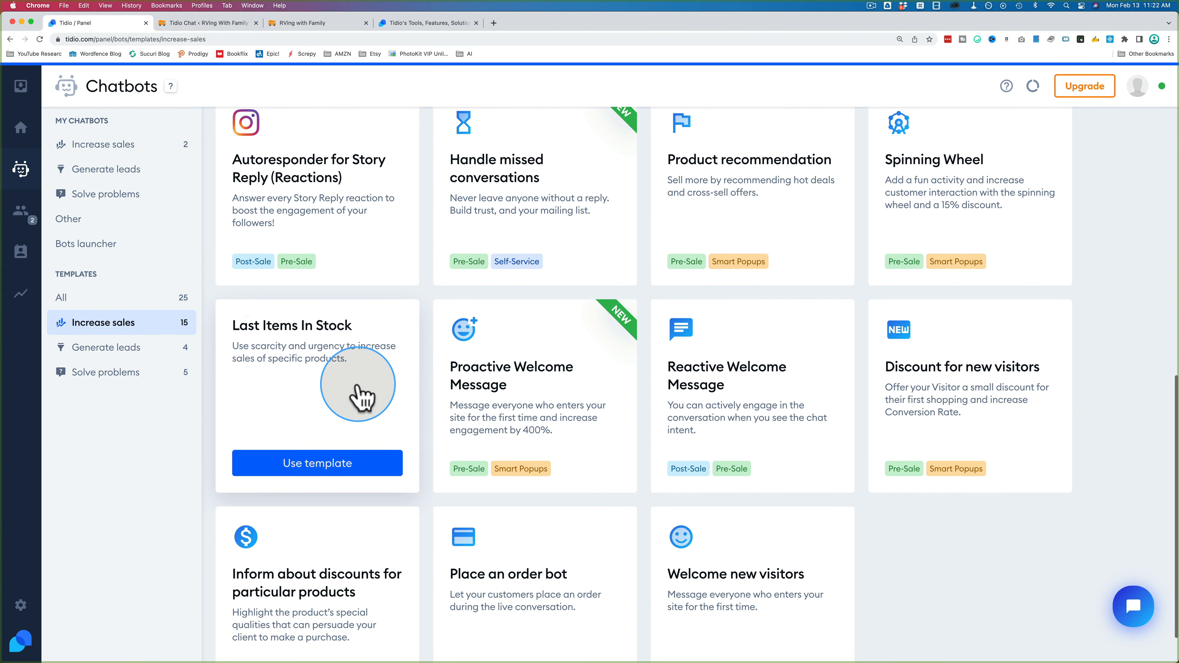
scroll(429, 390, "up", 2)
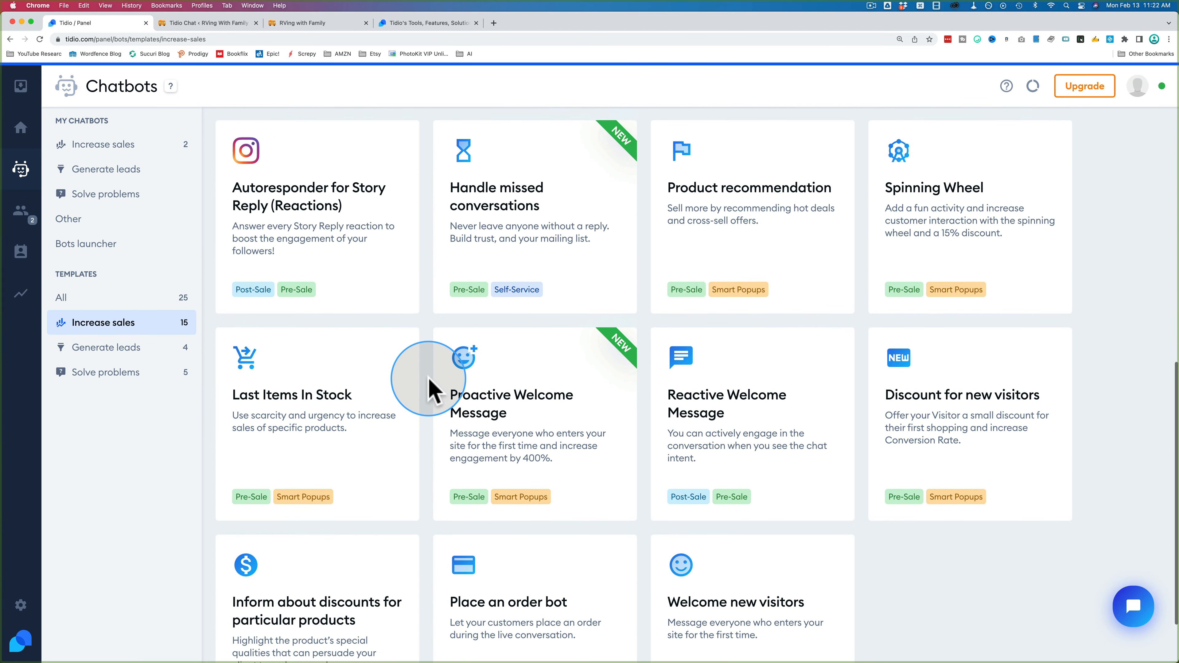
scroll(429, 389, "up", 7)
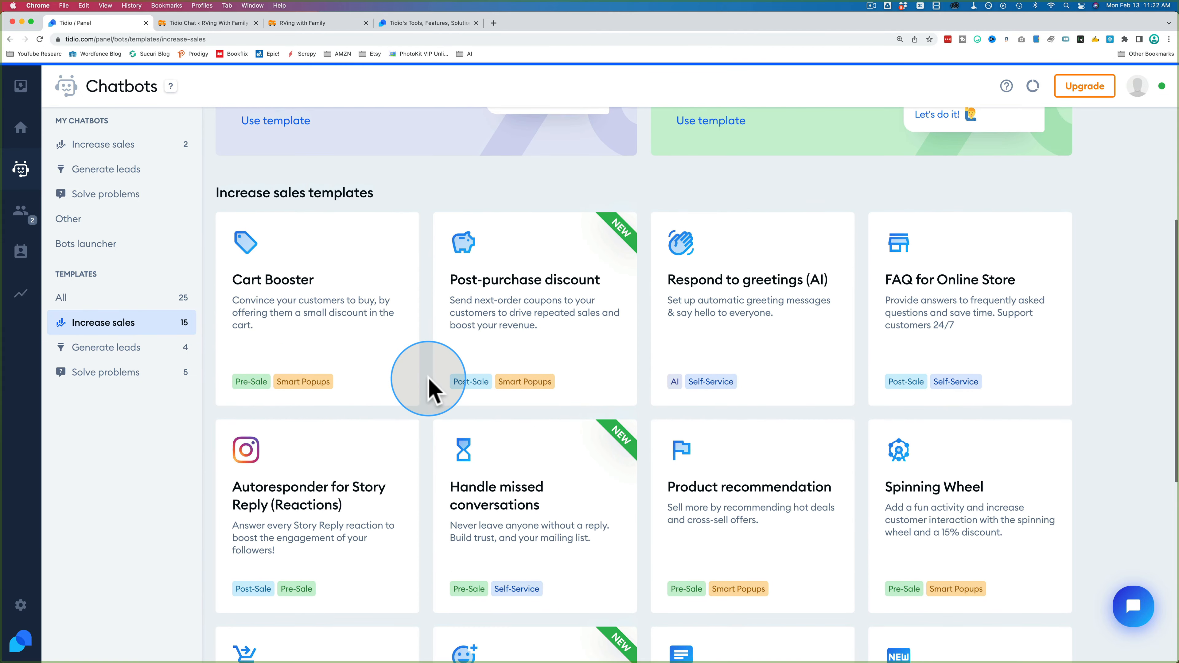
left_click(508, 311)
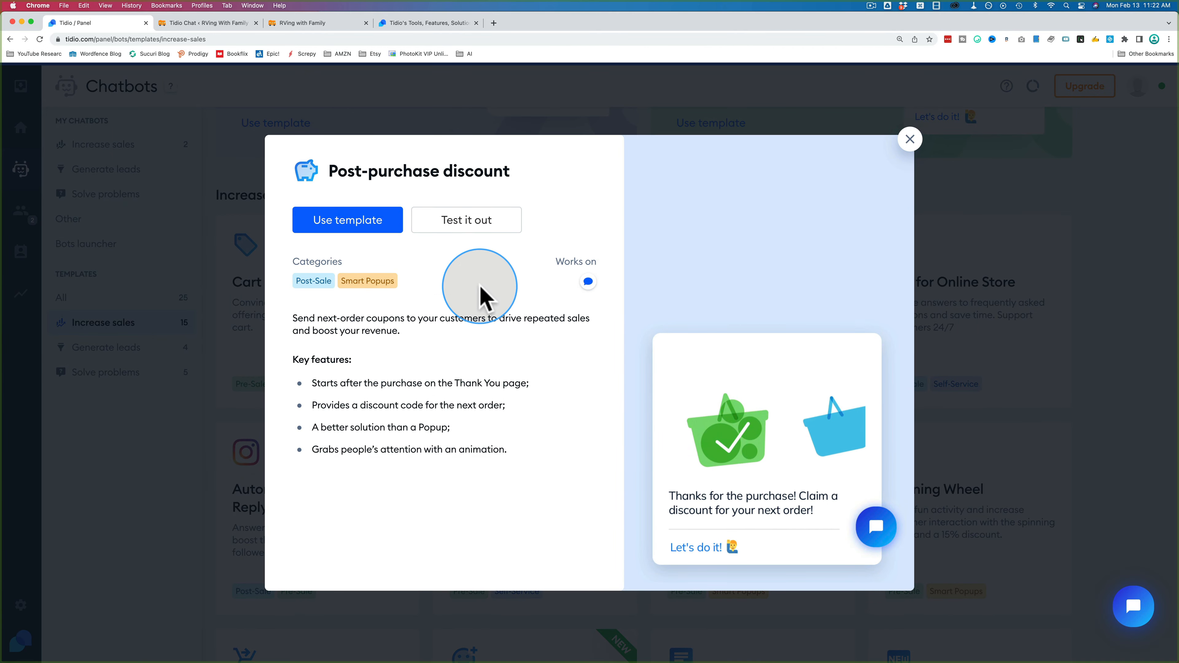
left_click(466, 230)
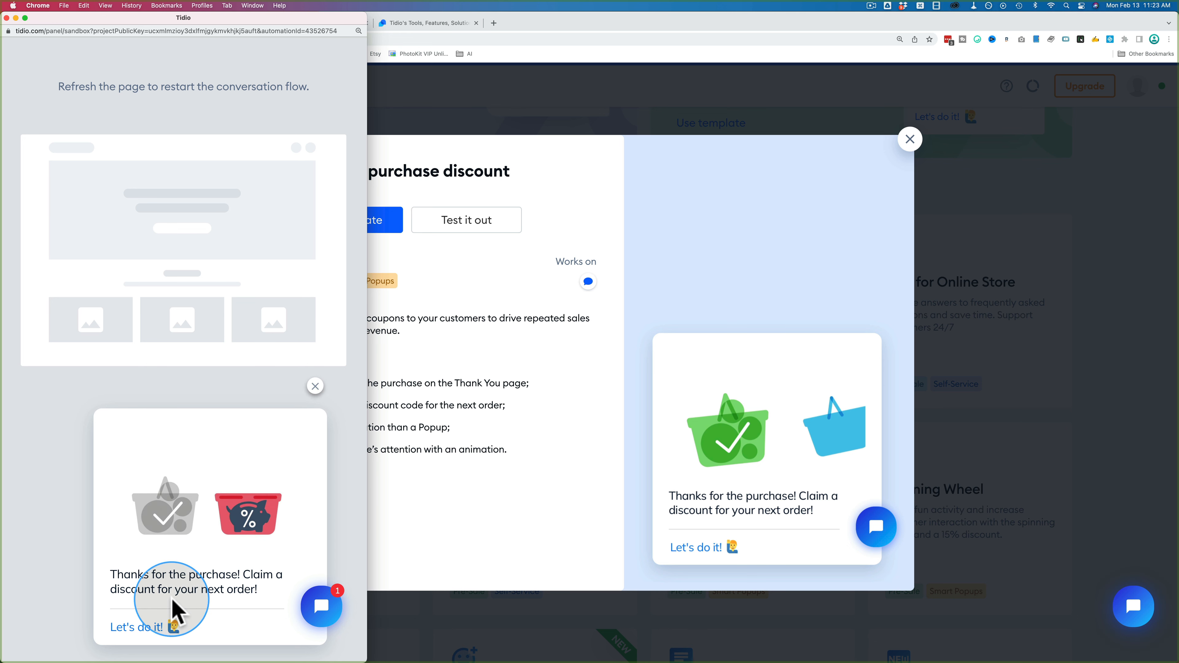
left_click(136, 628)
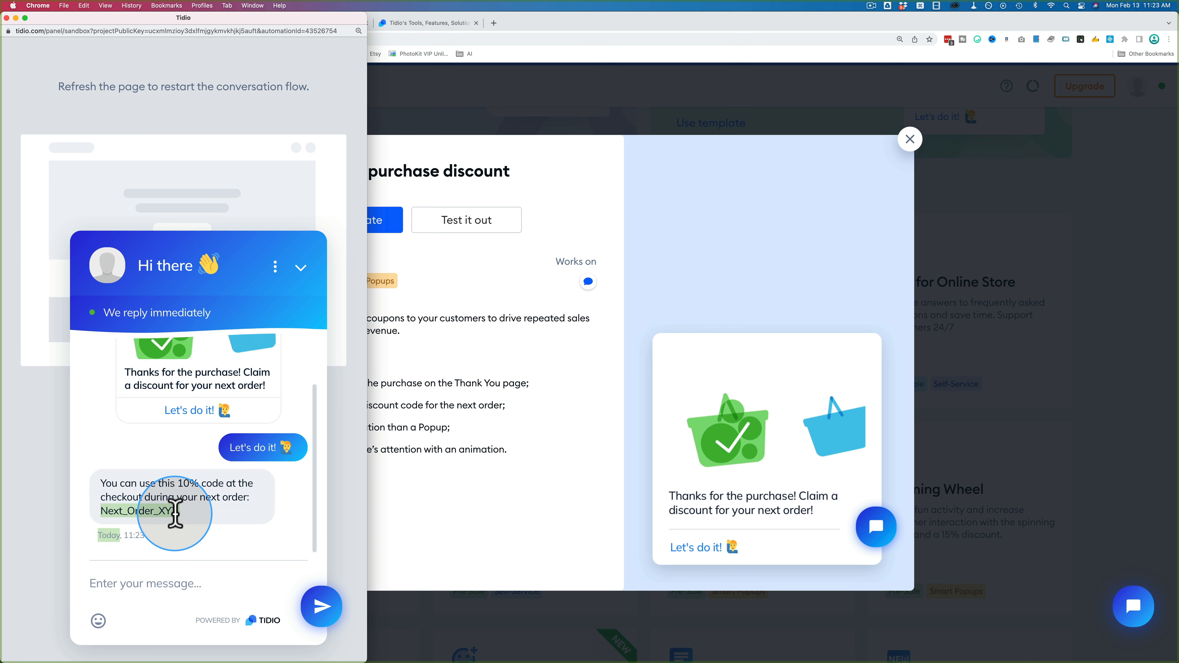
double_click(153, 527)
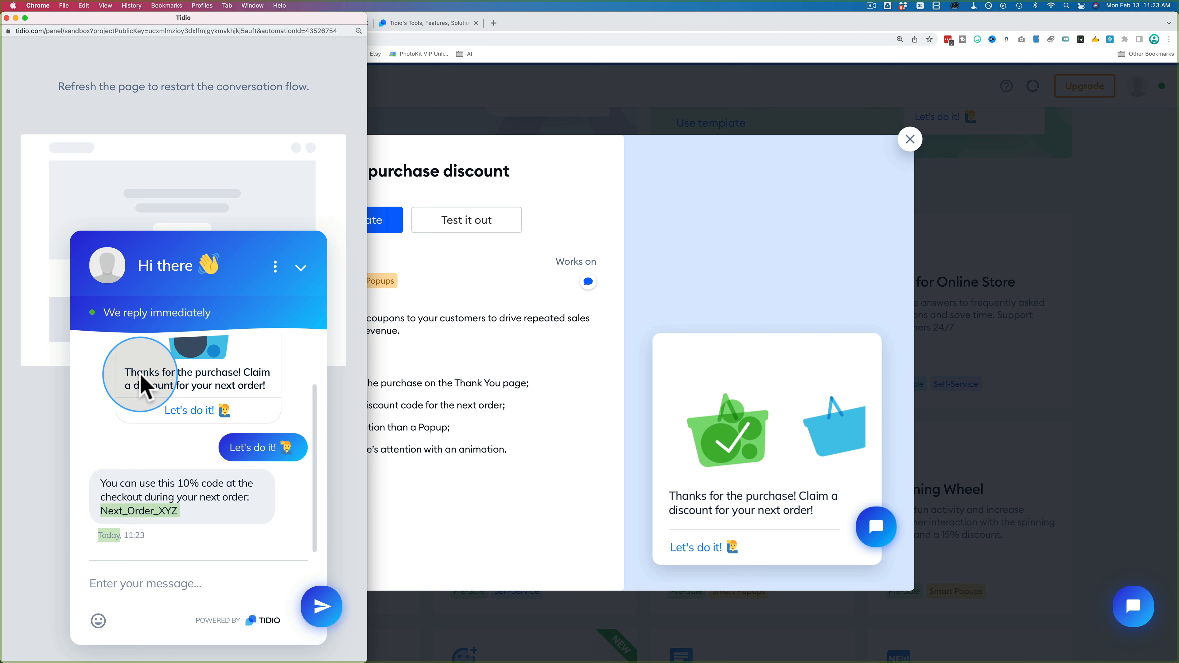
Step: Create a chatbot from the Post-purchase discount template, glance at Analyze mode, and return to Edit
left_click(6, 17)
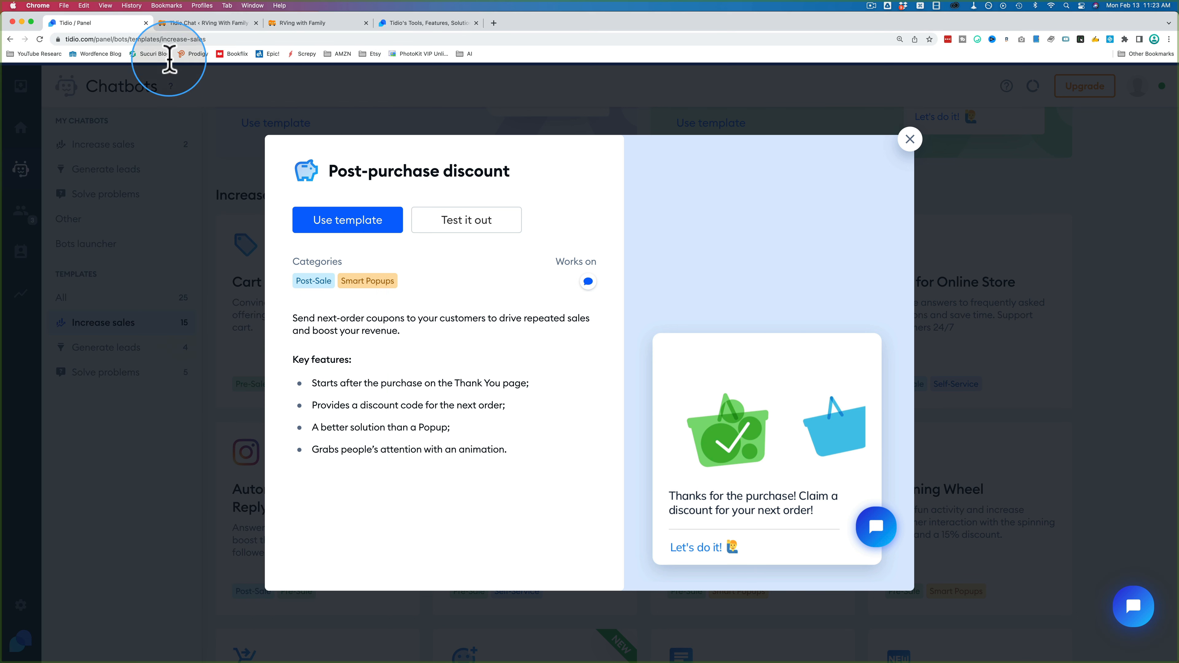
left_click(355, 220)
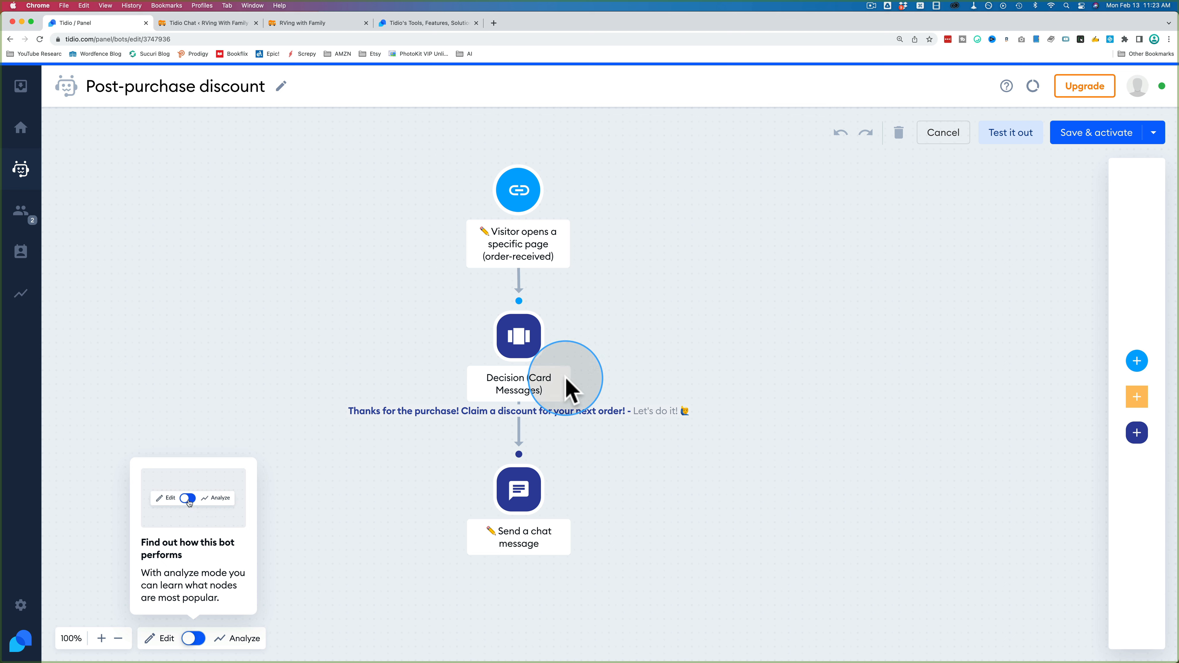
mouse_move(504, 418)
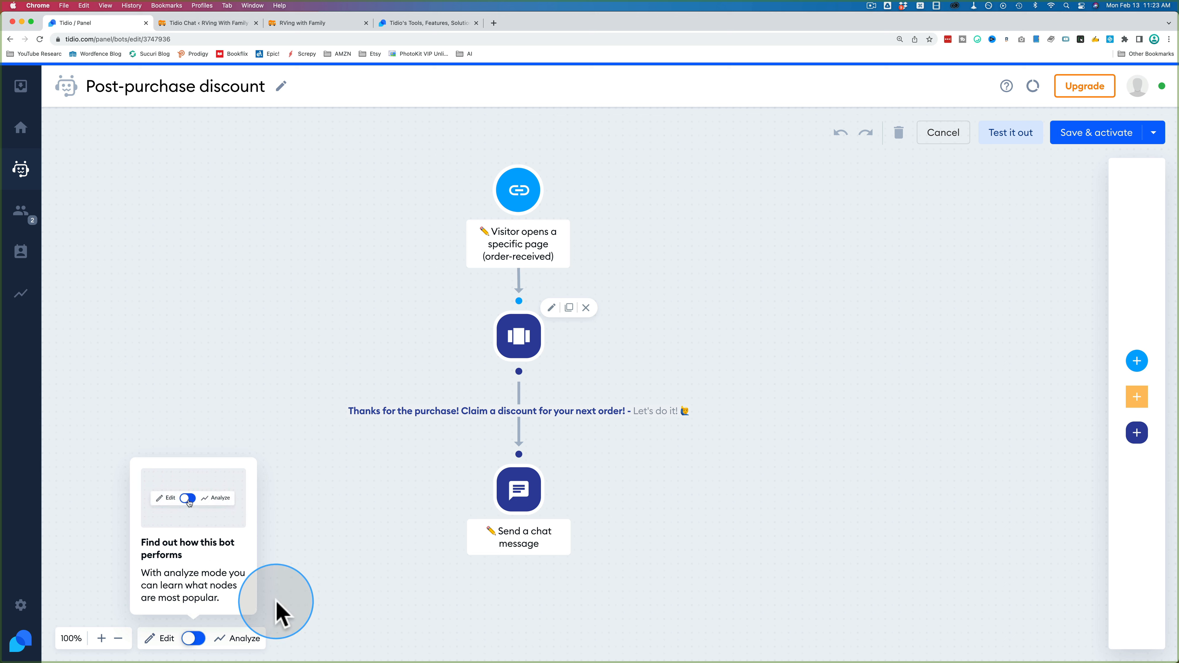
left_click(190, 640)
left_click(193, 640)
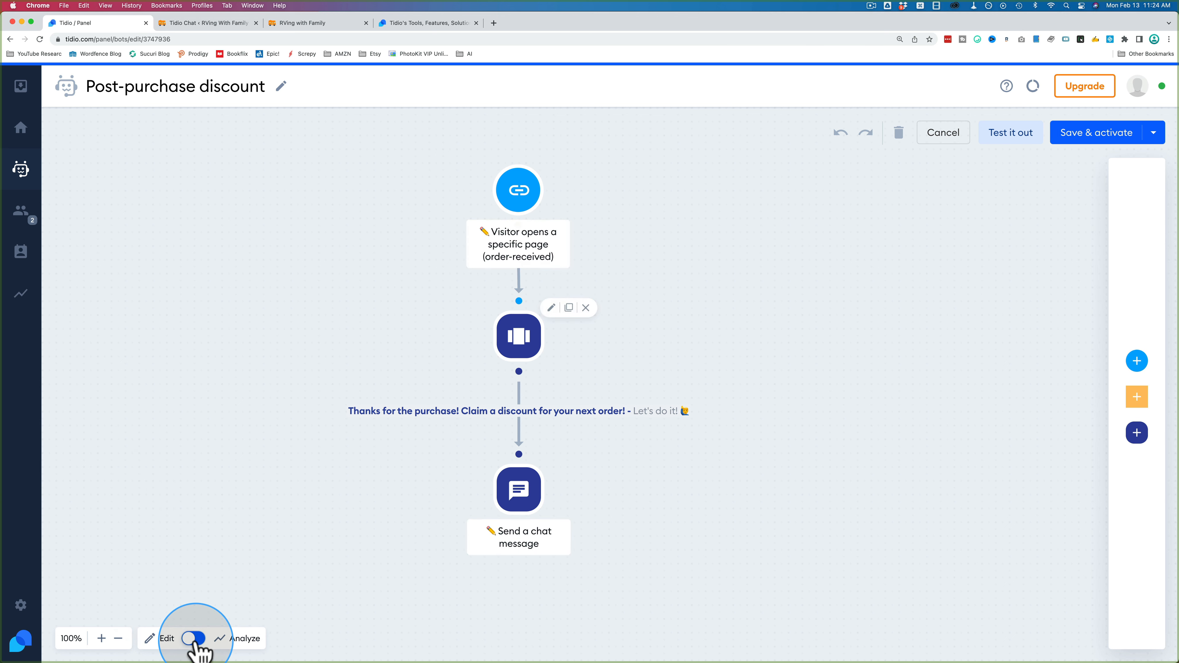
left_click(193, 639)
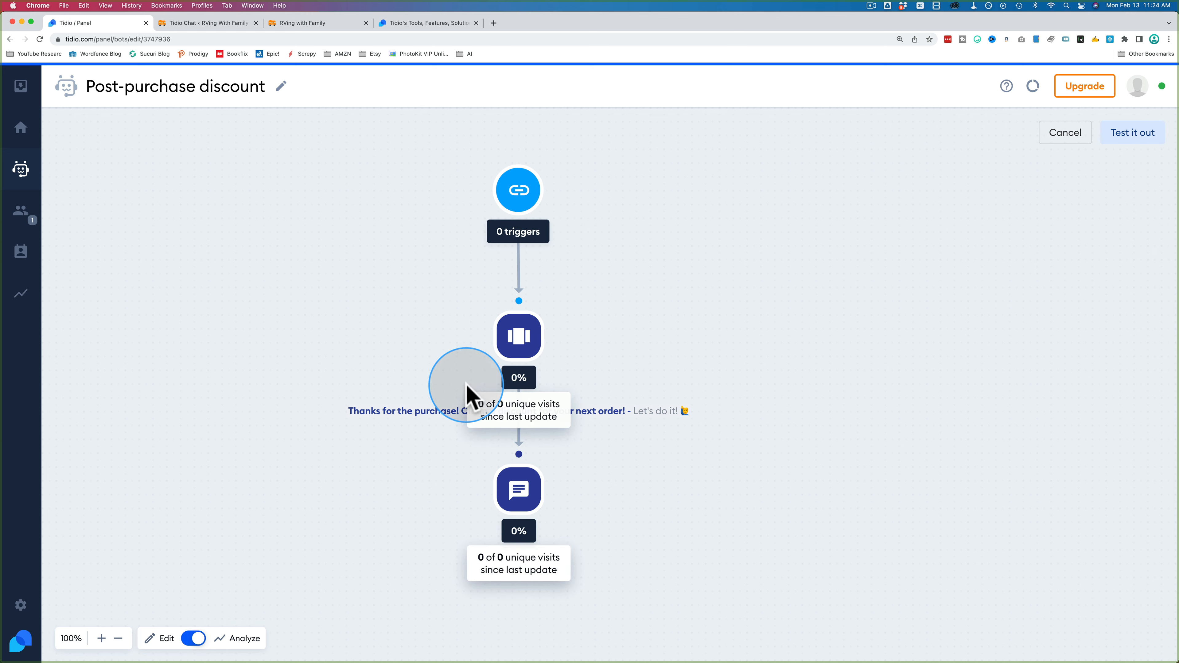
left_click(195, 641)
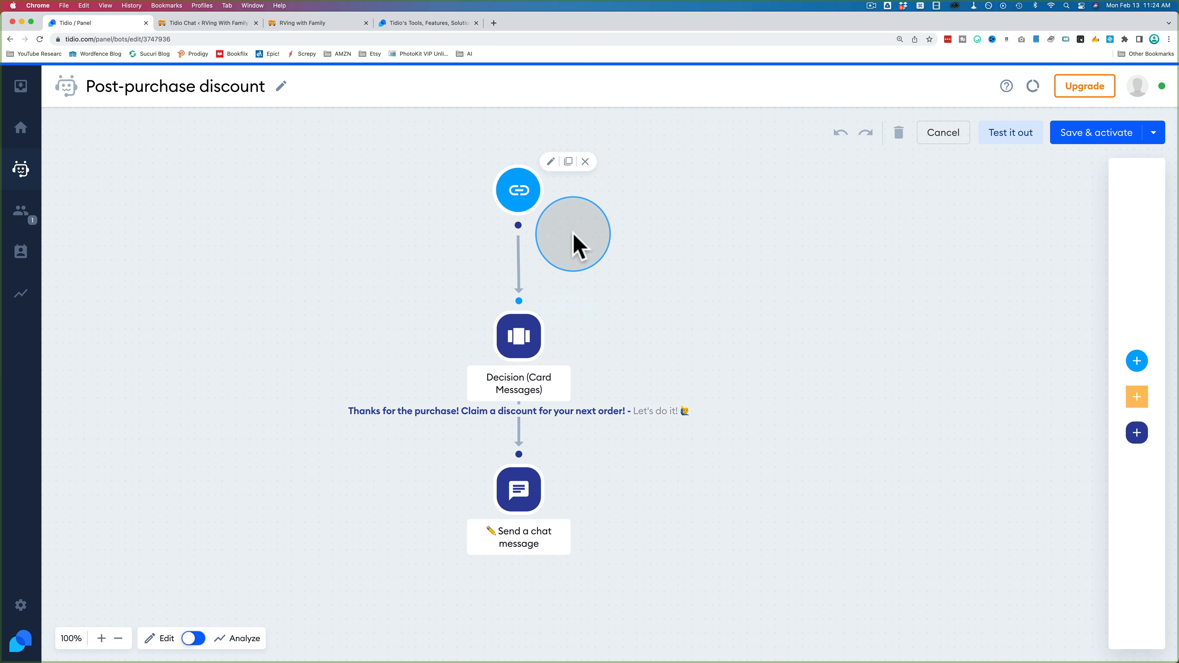
Step: Review the /order-received trigger settings, keep the once-per-24-hours limit, and close the trigger panel
left_click(516, 198)
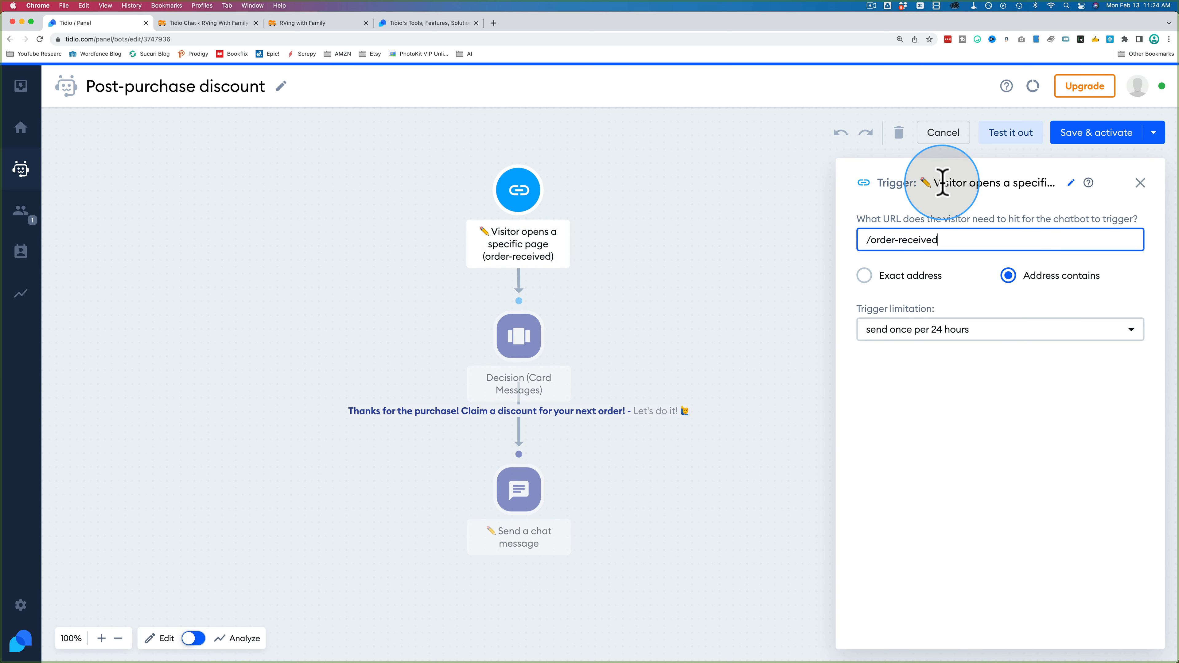
left_click_drag(976, 186, 1066, 181)
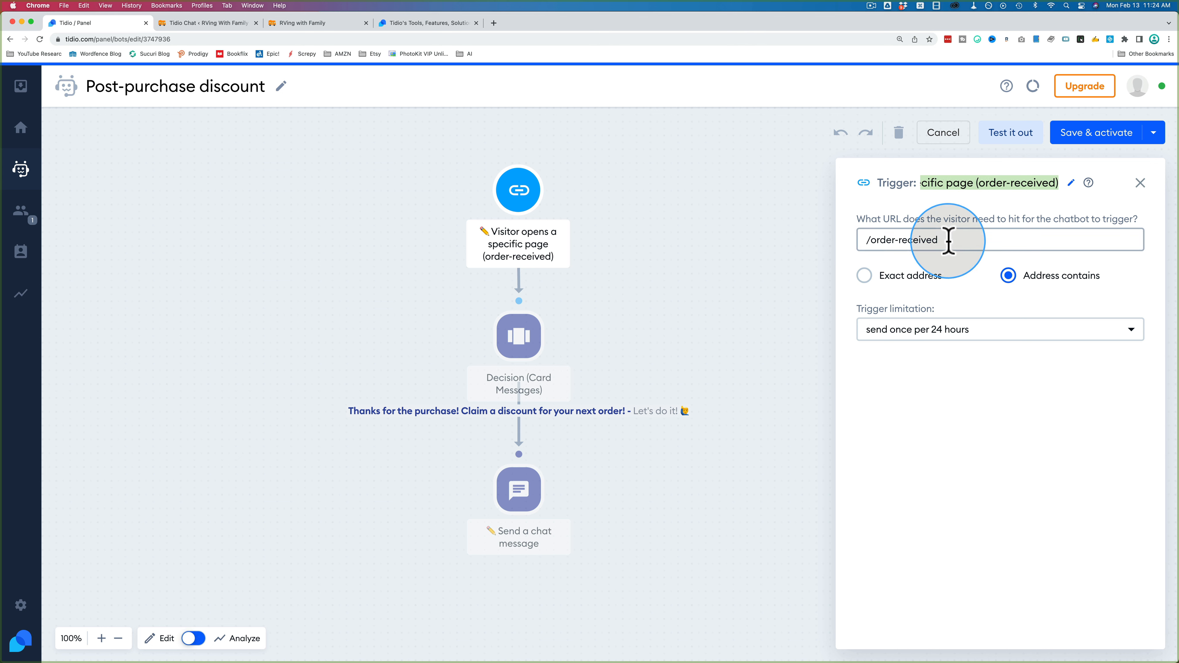
left_click_drag(954, 240, 842, 242)
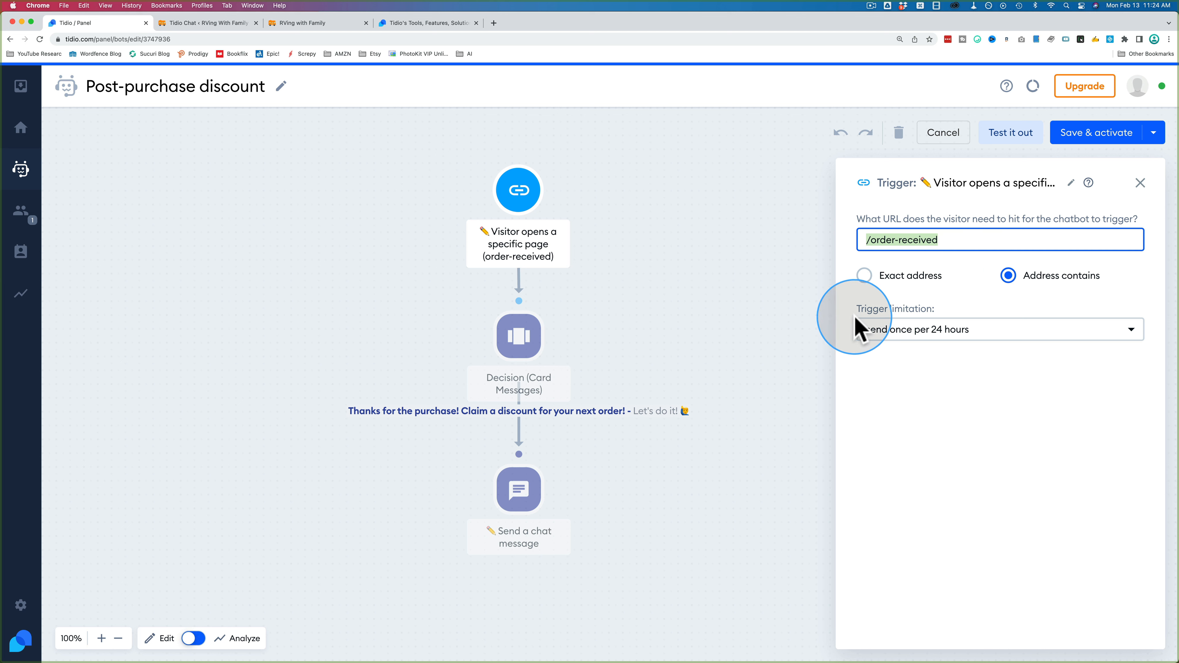
left_click(926, 329)
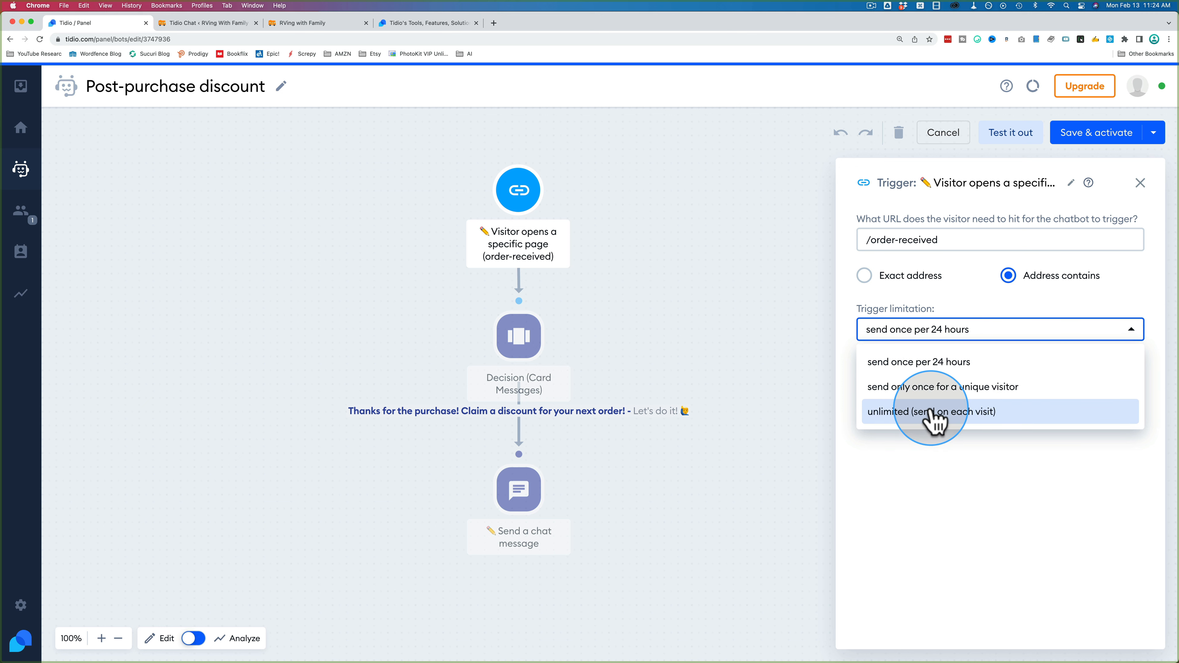
left_click(921, 448)
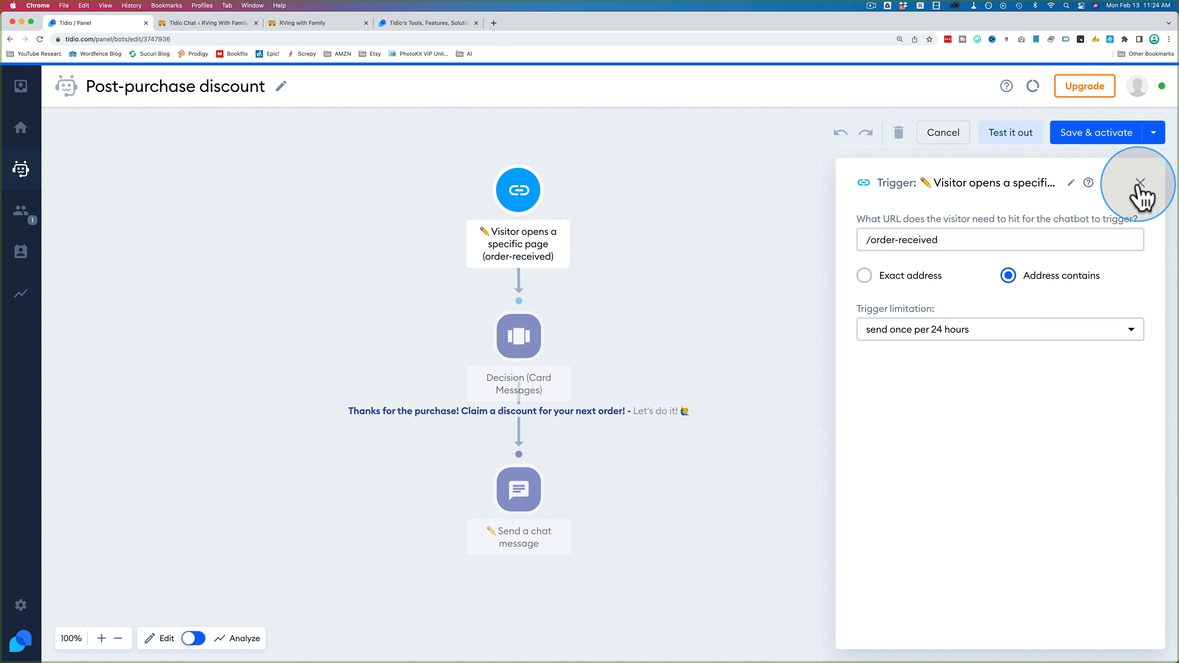
left_click(974, 336)
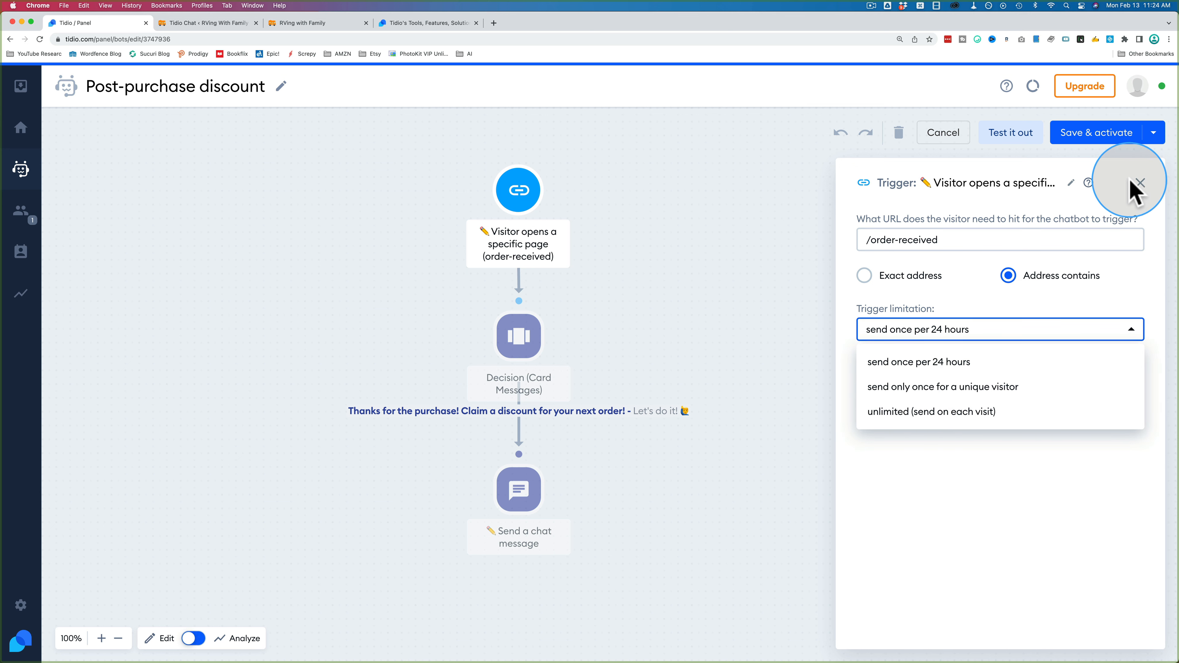
left_click(1140, 182)
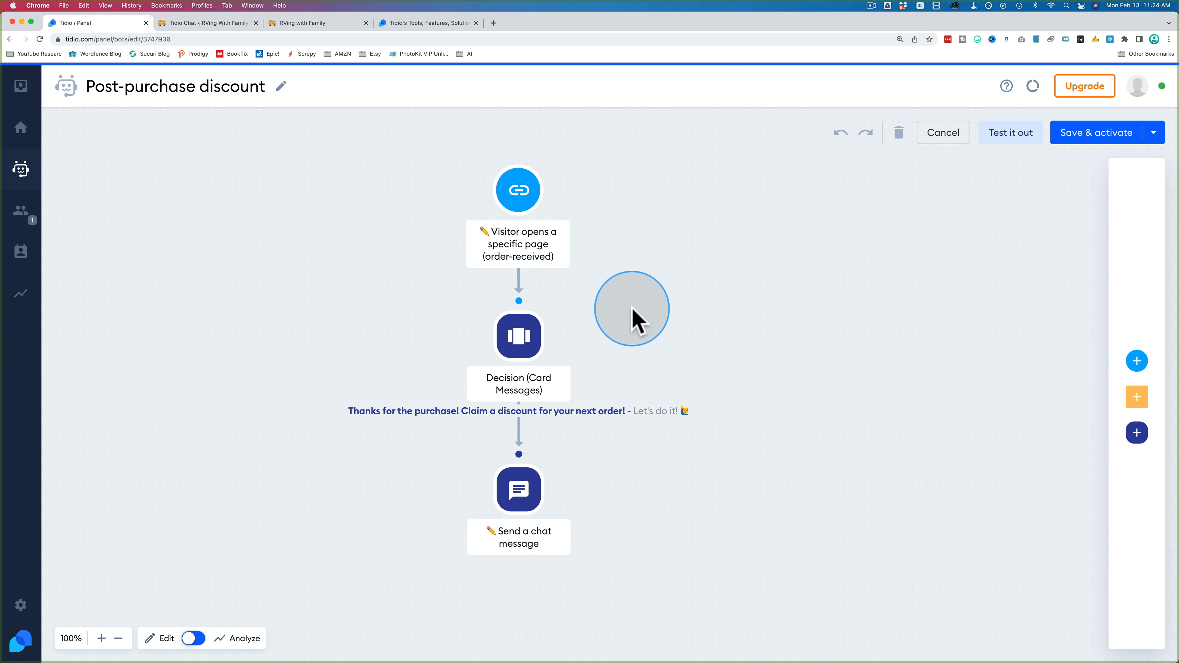
Step: Open the triggers, conditions and actions palette and scroll through the available triggers
left_click(1066, 361)
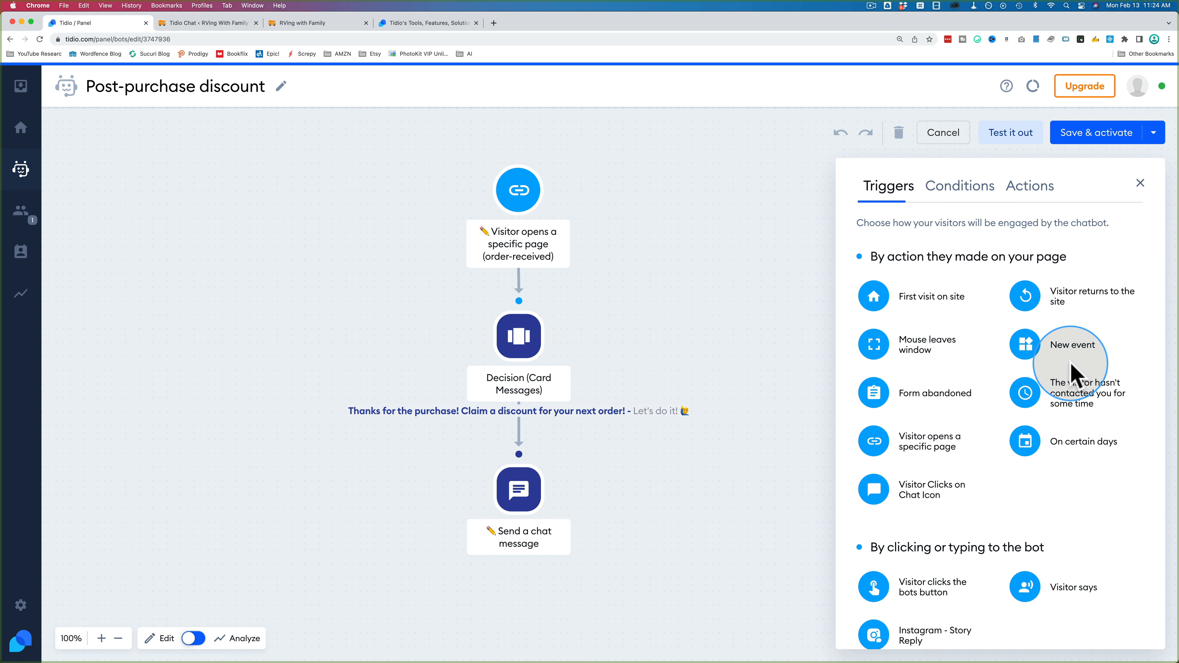
mouse_move(504, 218)
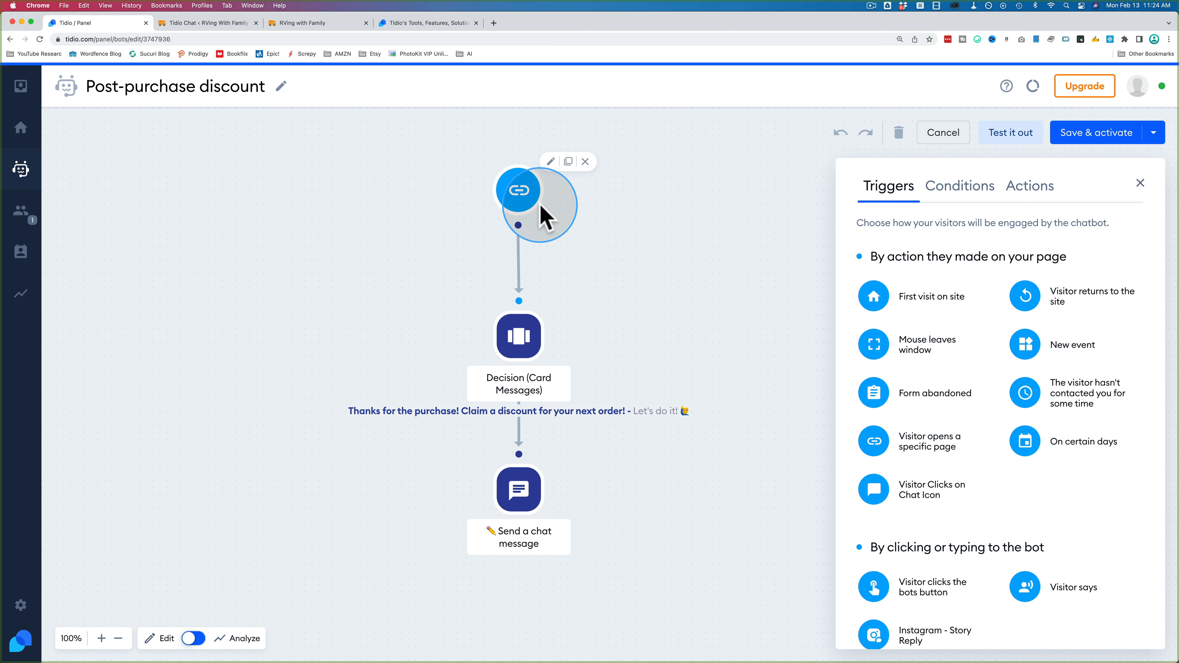
scroll(863, 274, "down", 1)
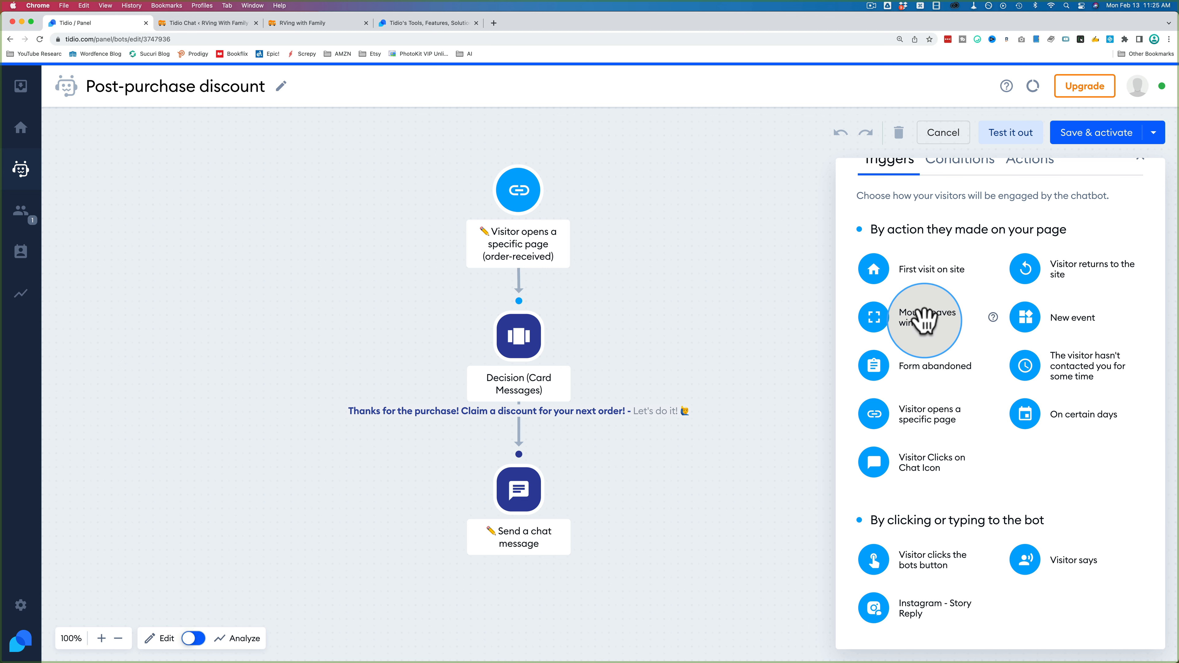
scroll(947, 311, "down", 2)
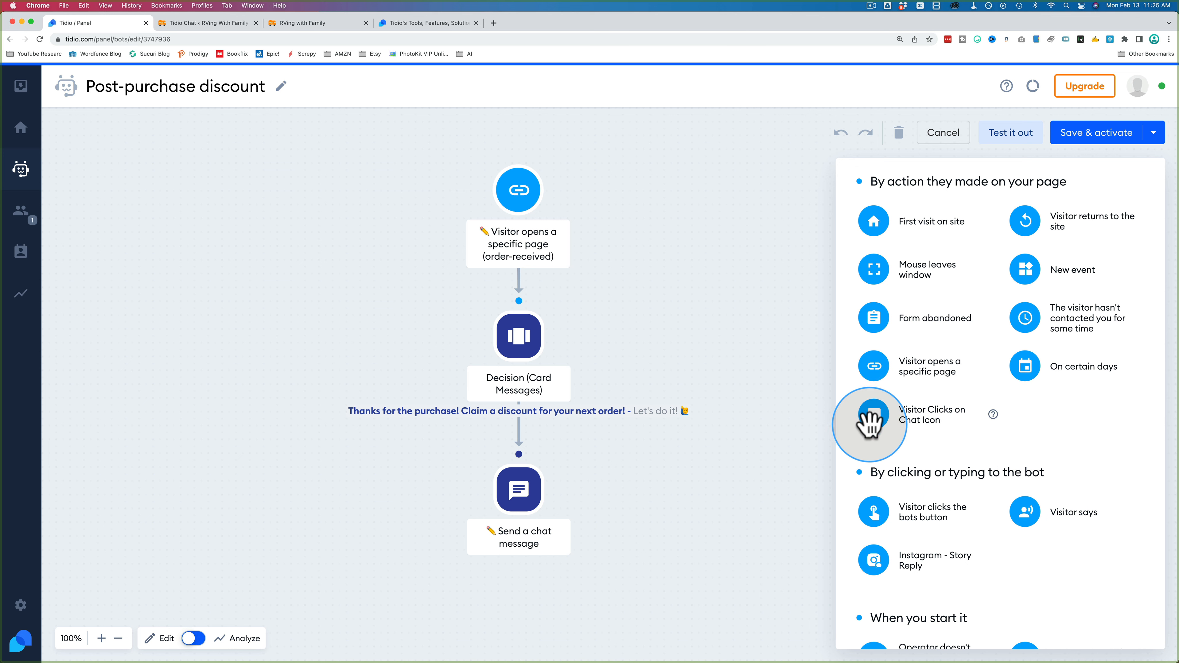
mouse_move(870, 424)
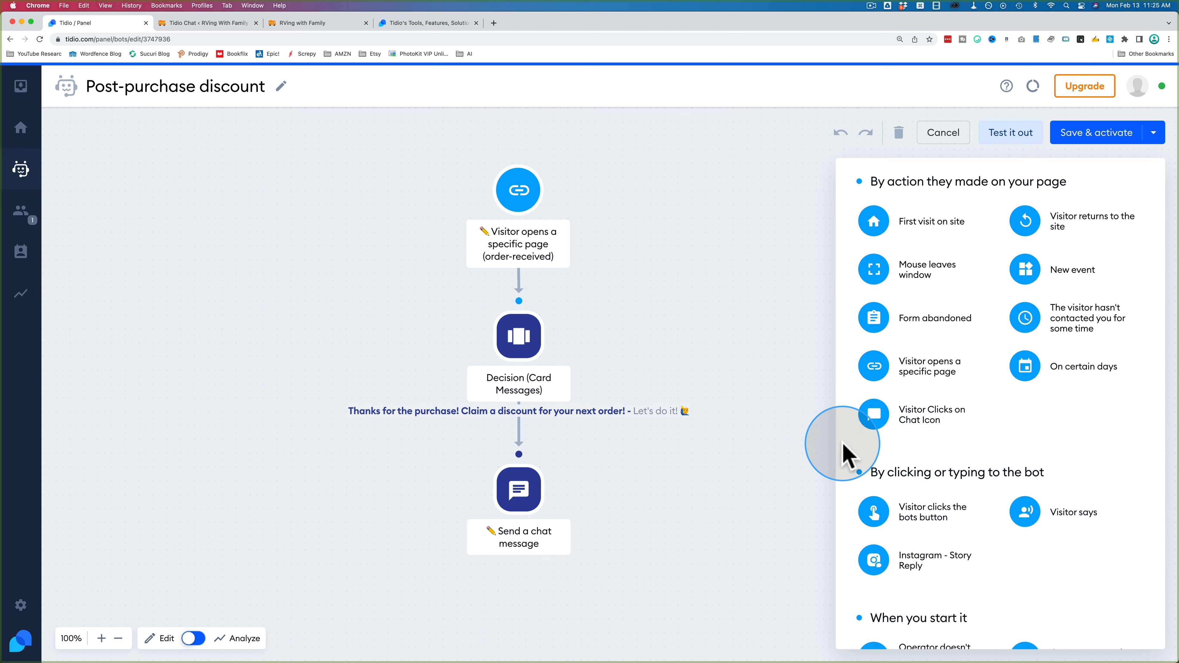
scroll(847, 445, "up", 2)
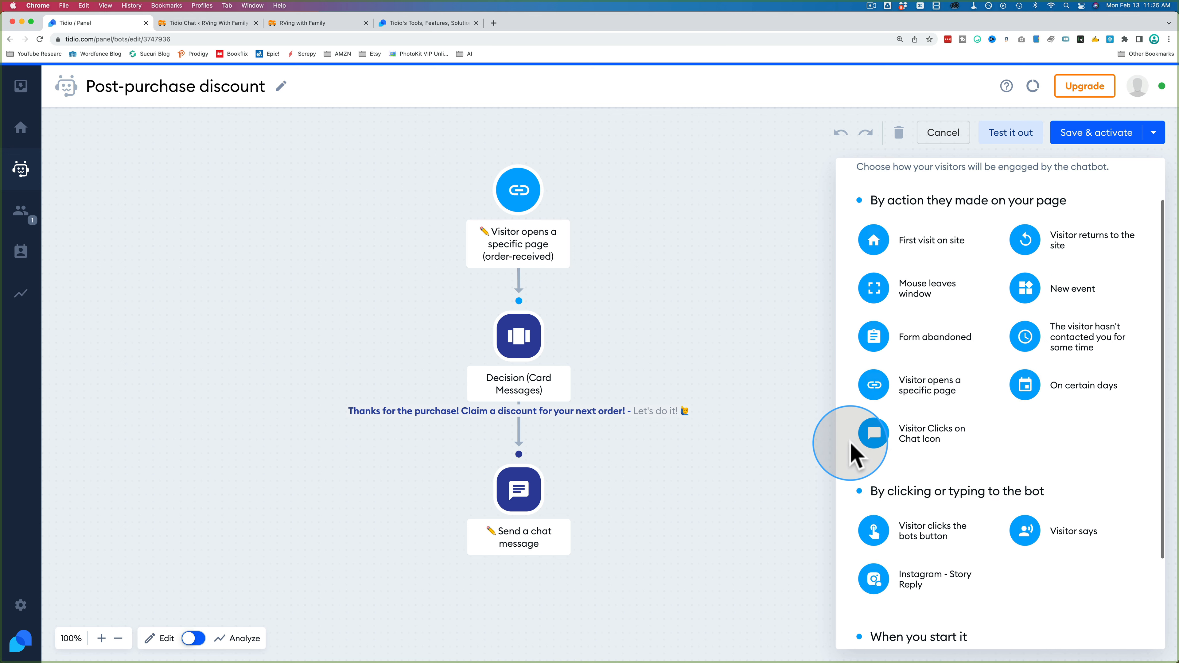
scroll(852, 453, "up", 2)
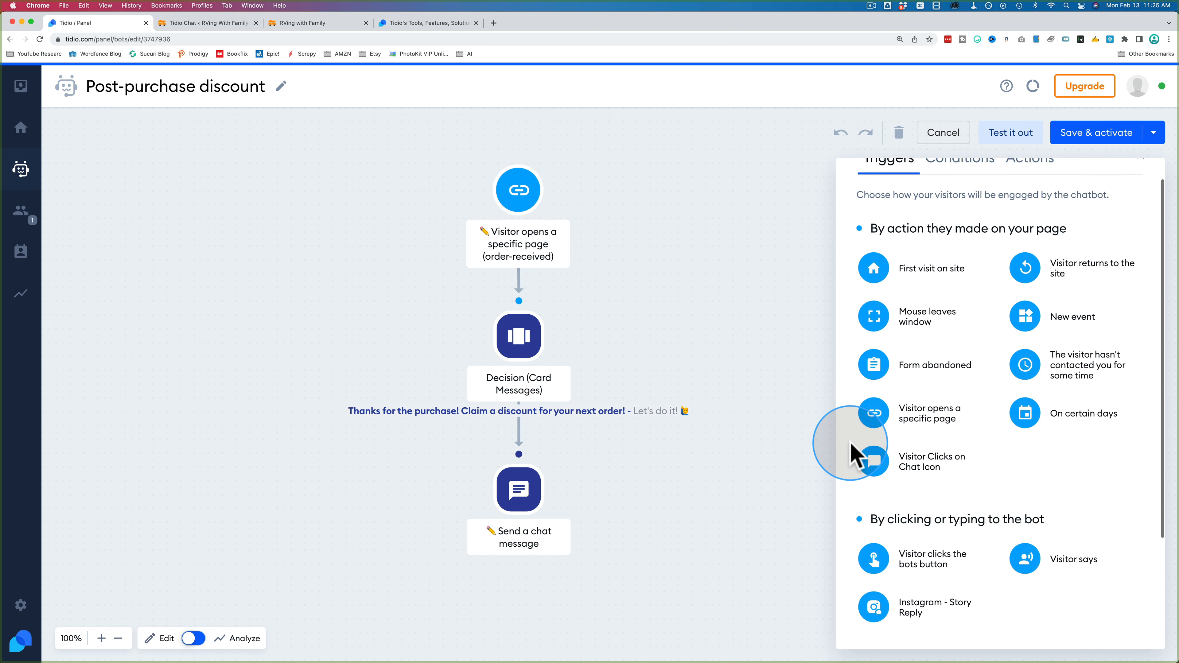
scroll(853, 454, "down", 2)
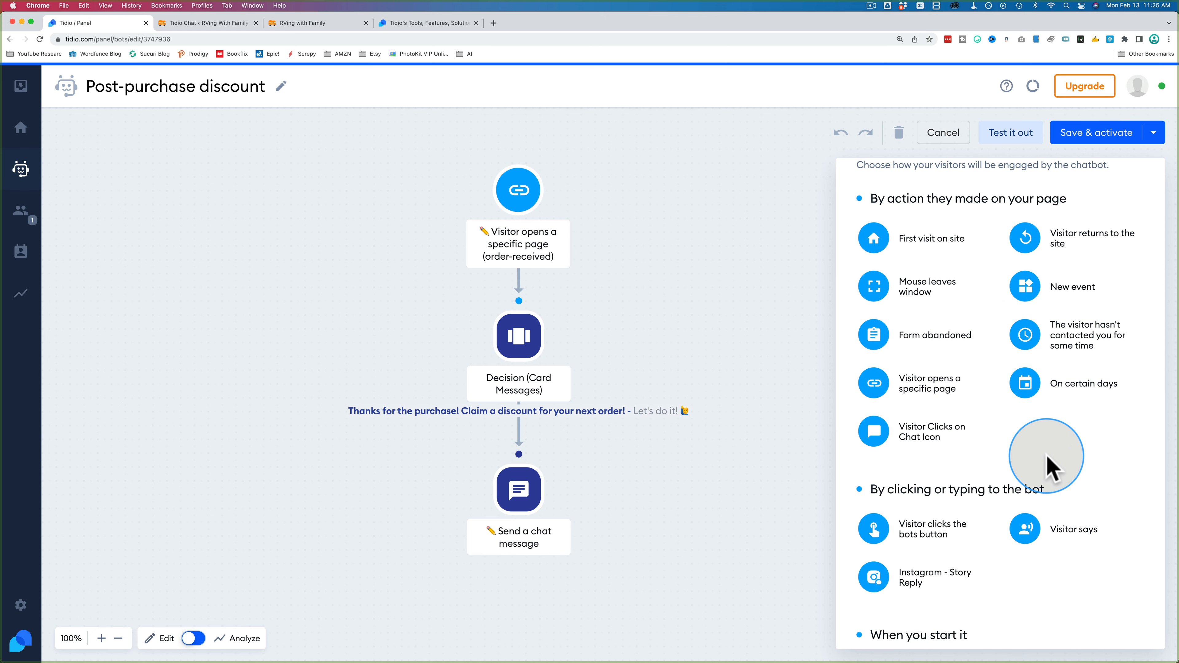
scroll(1051, 467, "down", 5)
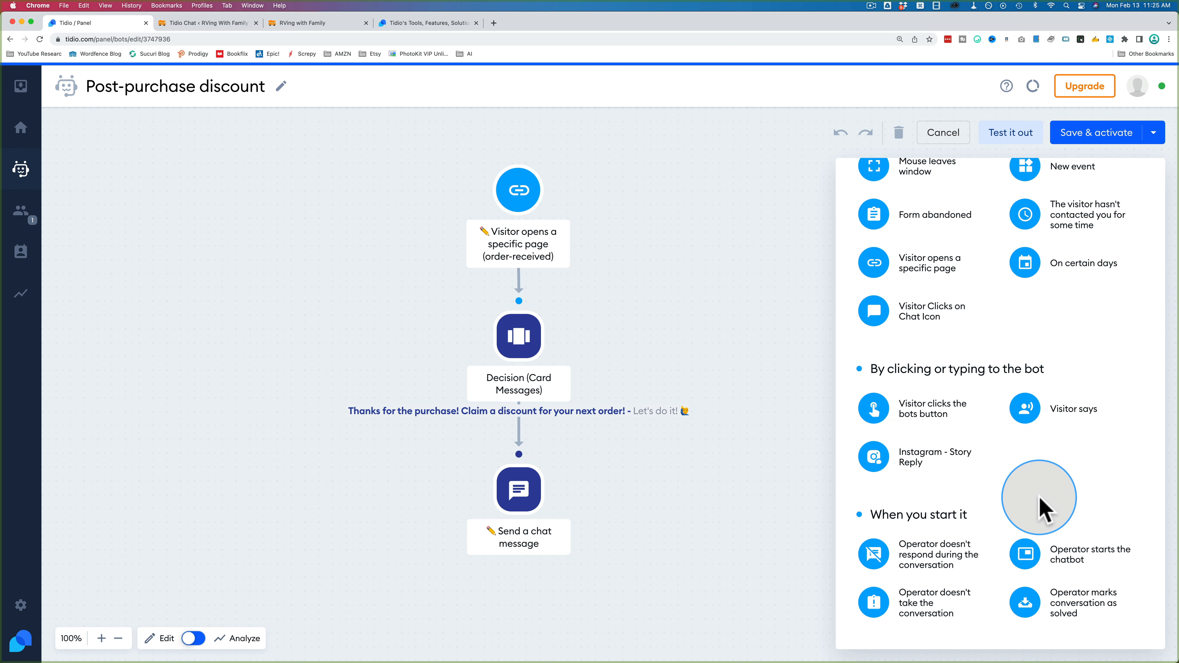
scroll(1039, 498, "down", 1)
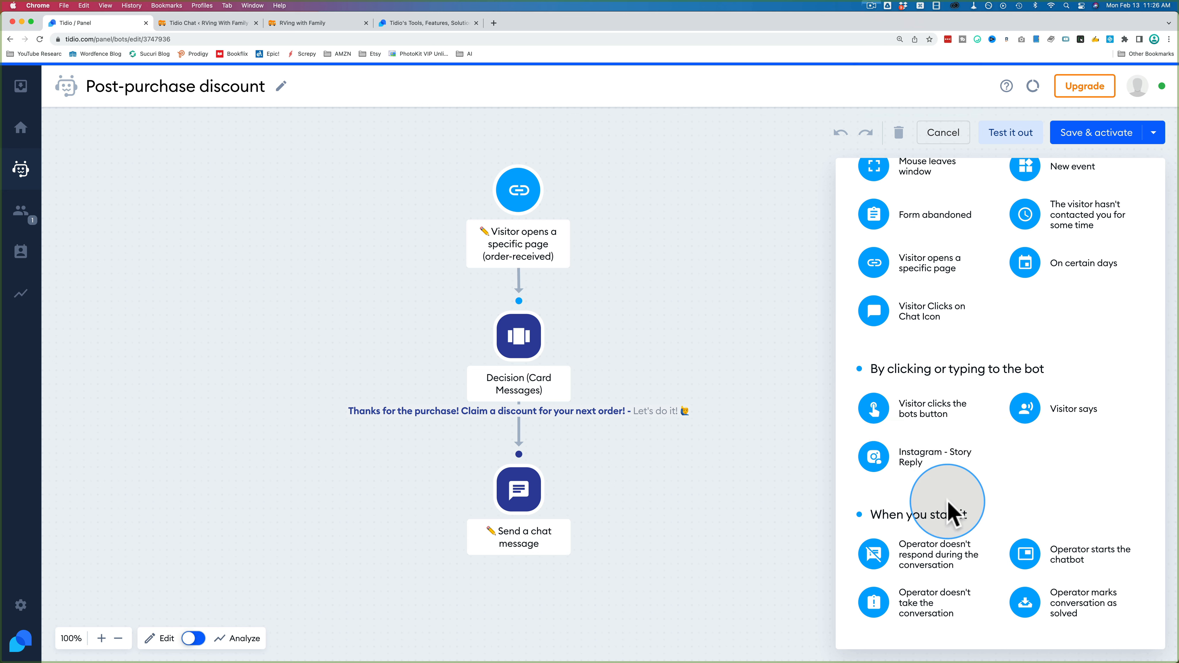
mouse_move(883, 569)
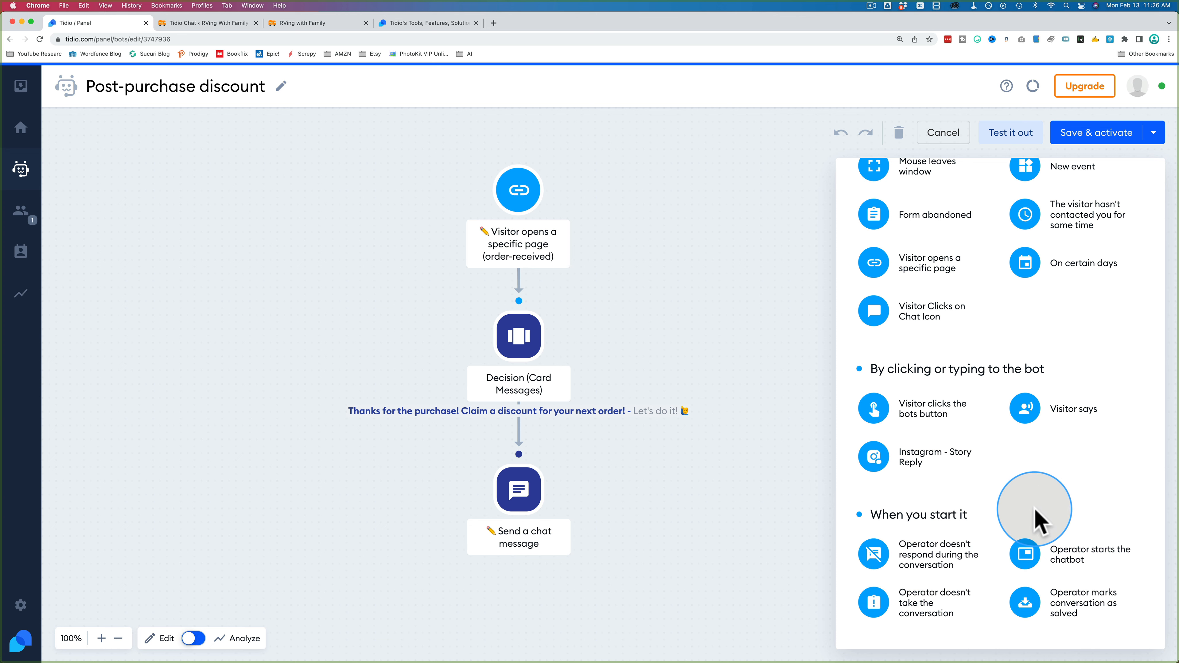
scroll(1058, 492, "up", 3)
scroll(1056, 492, "up", 1)
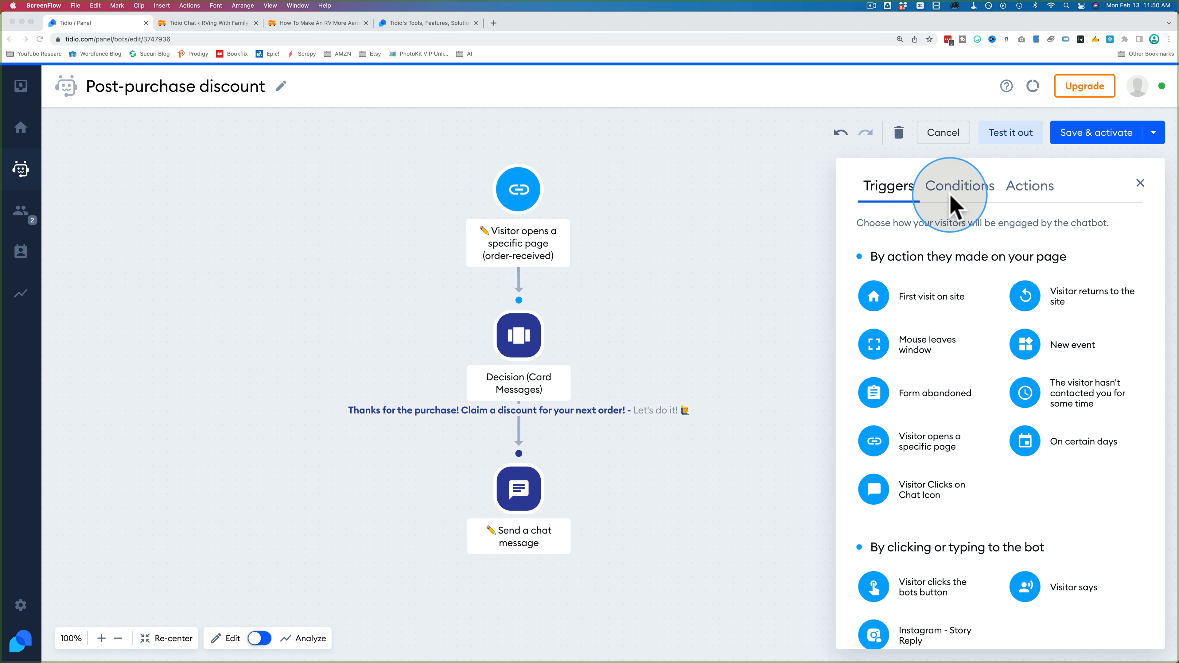
left_click(951, 199)
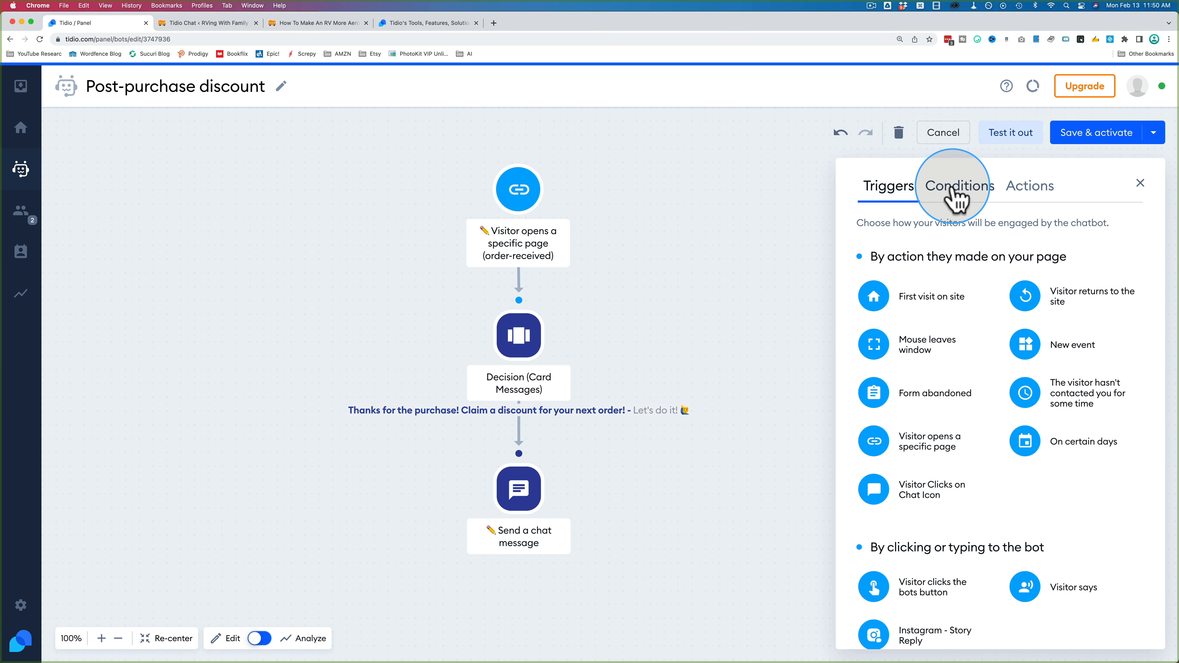
Step: Drag a Based on Contact Property condition onto the canvas beside the page-visit trigger
left_click(956, 188)
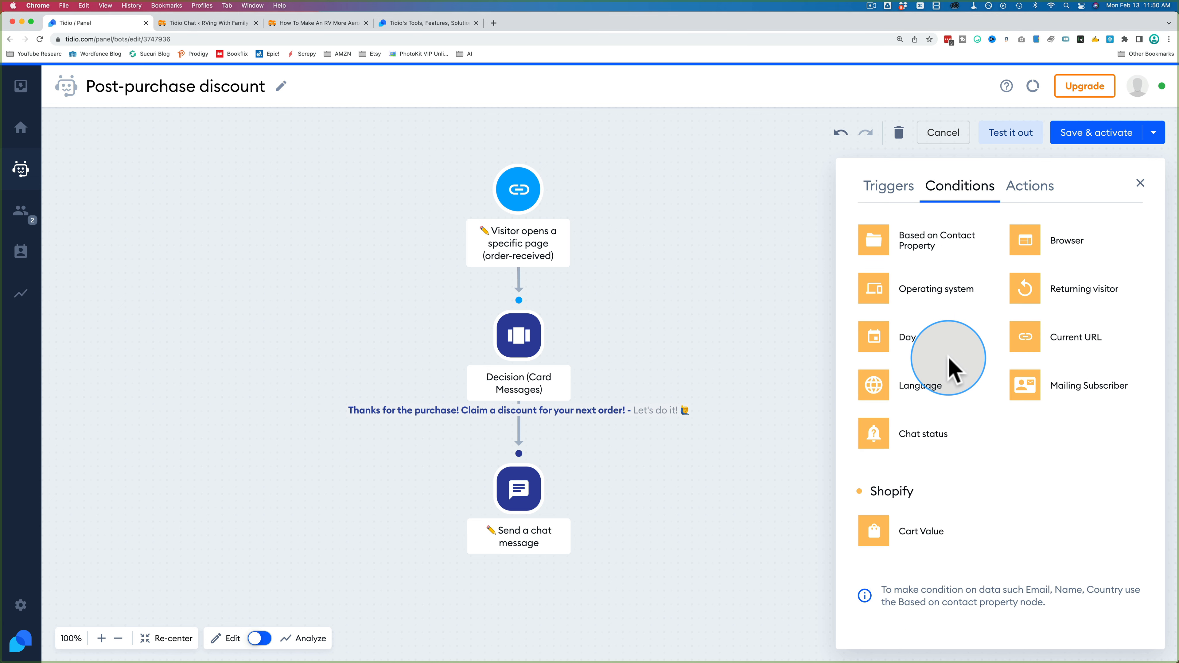
mouse_move(520, 259)
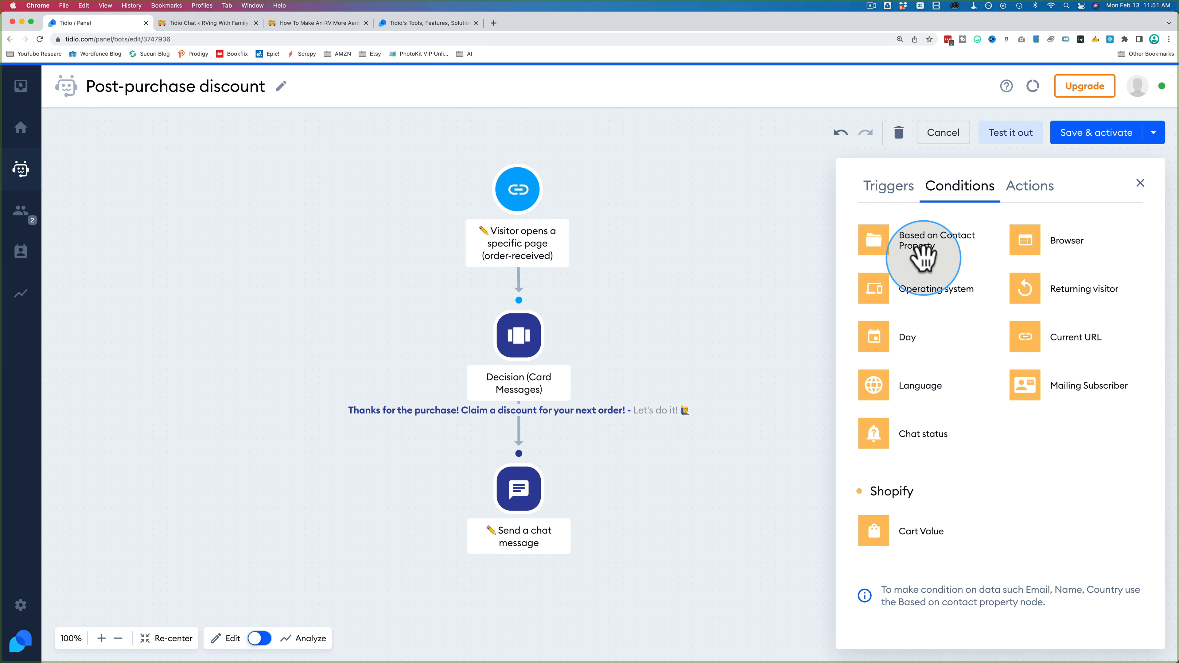
left_click_drag(885, 236, 626, 215)
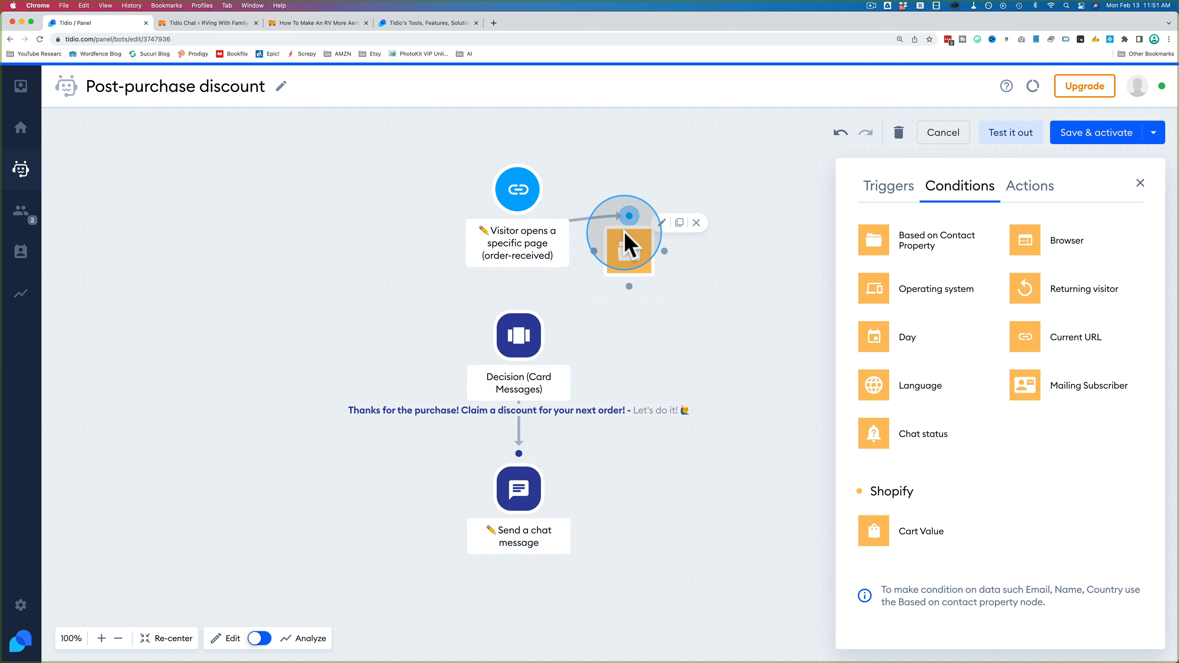
Step: Wire the condition between the trigger and Decision step, checking email is equal to an address
left_click_drag(624, 238, 590, 274)
left_click_drag(595, 321, 516, 370)
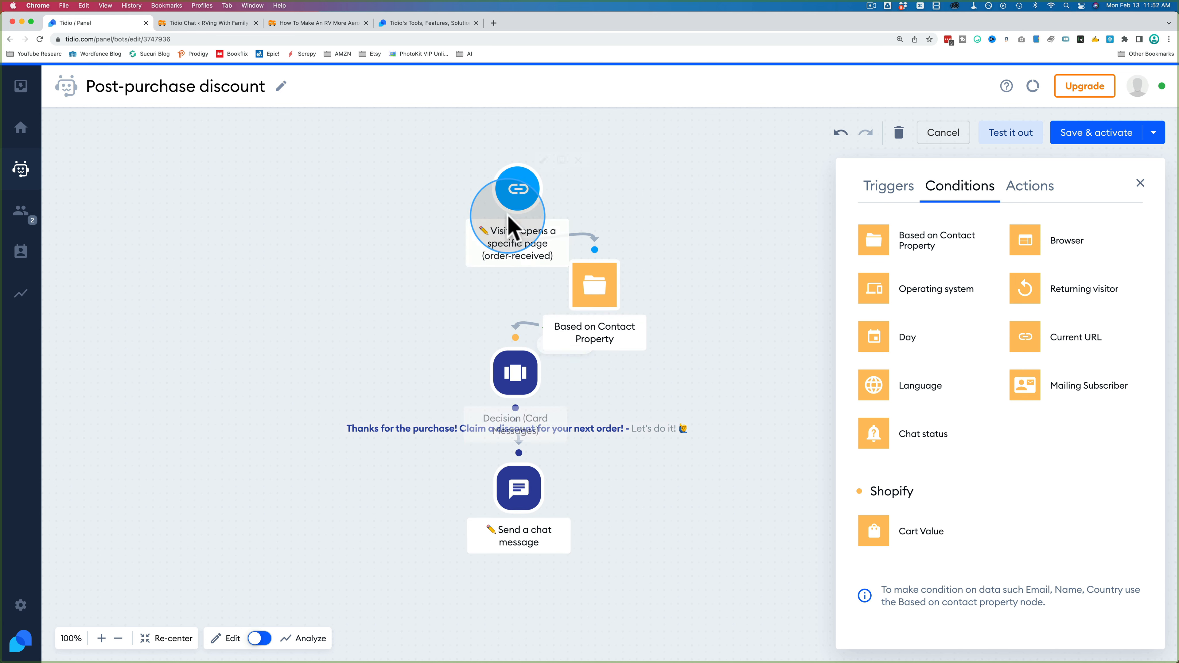
left_click(599, 300)
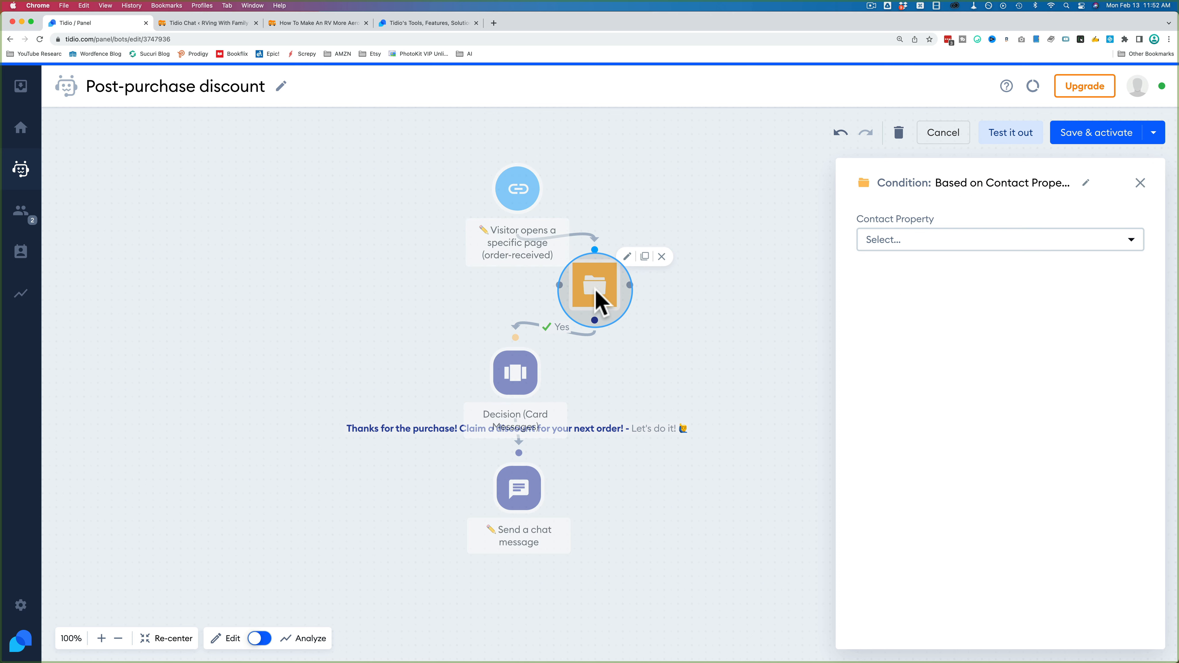
left_click(921, 246)
left_click(903, 349)
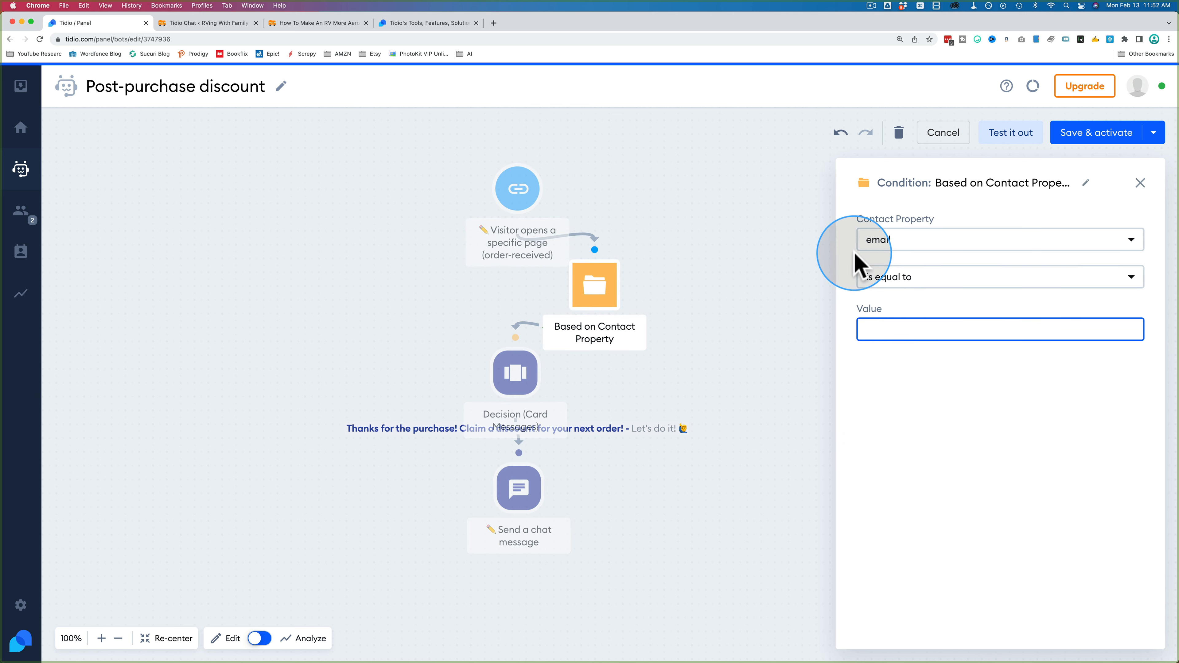
left_click(887, 329)
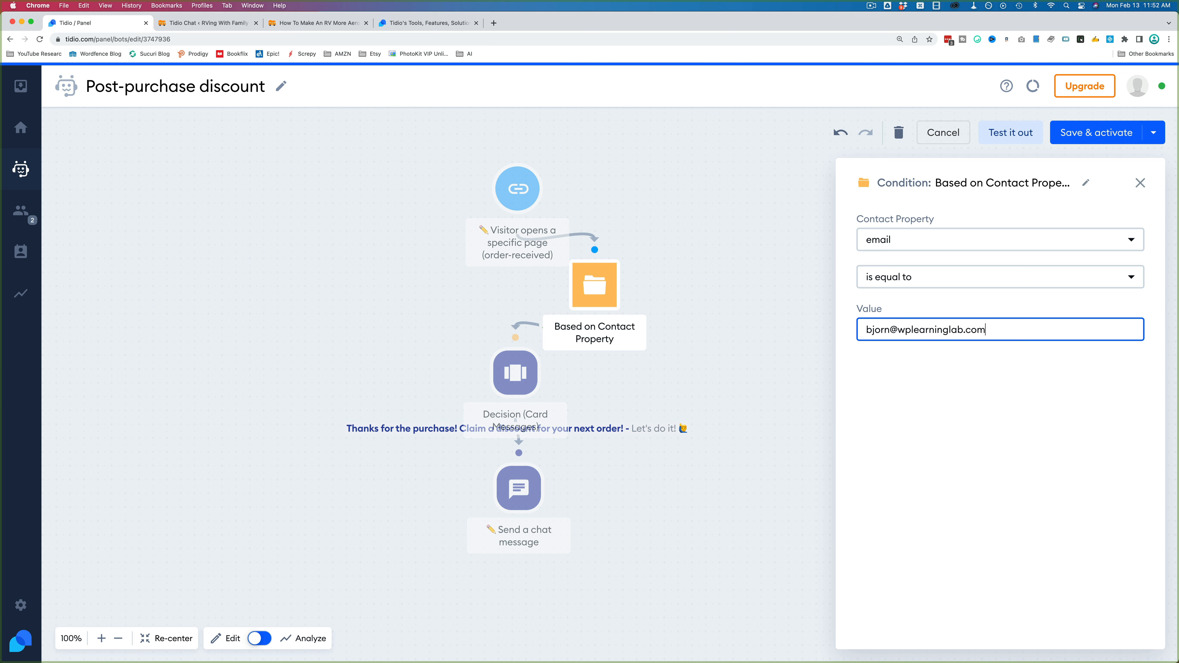
left_click(766, 364)
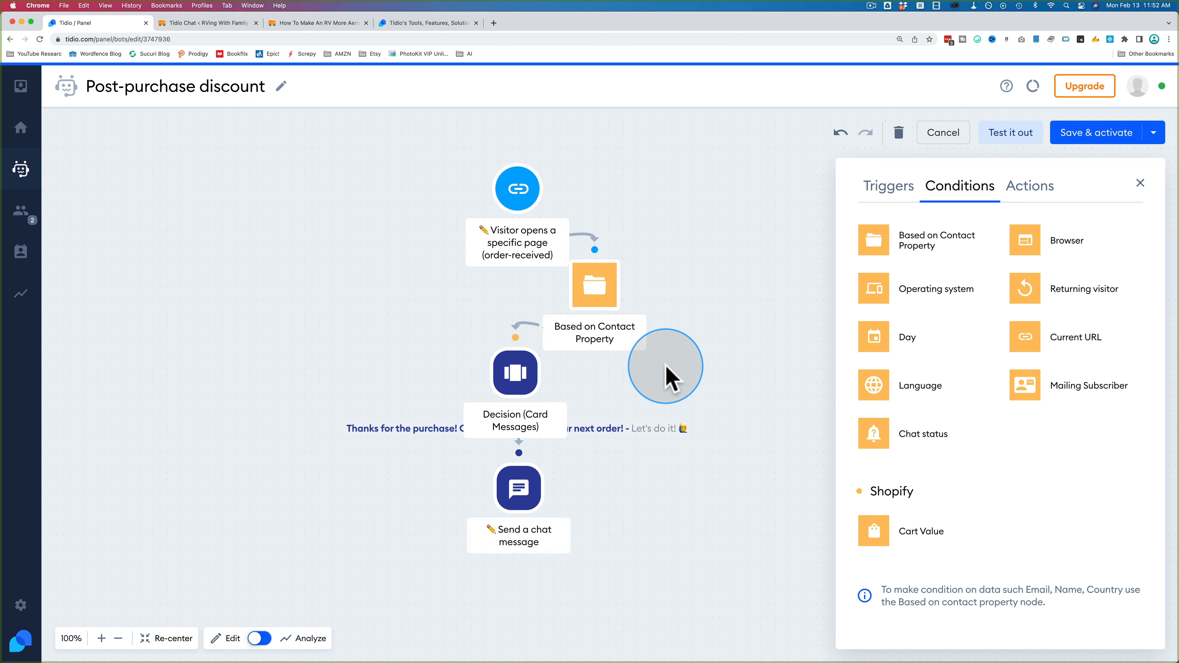
Step: Review the condition's email value and close its settings
left_click(601, 300)
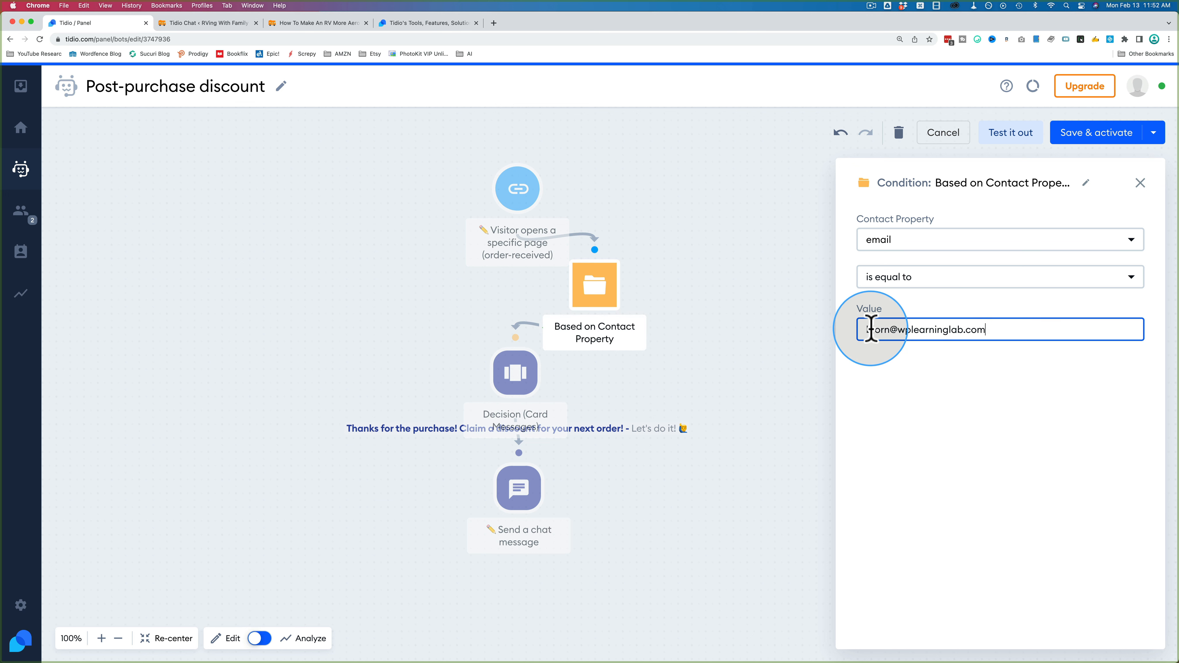
left_click_drag(871, 329, 1007, 366)
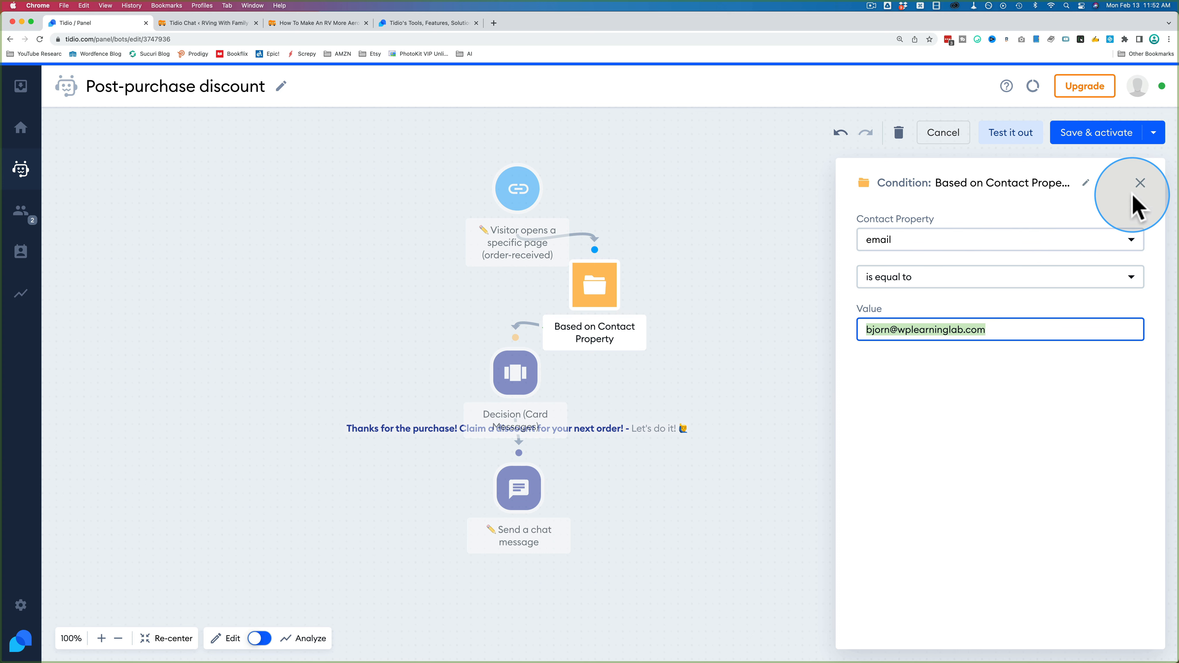
left_click(1141, 183)
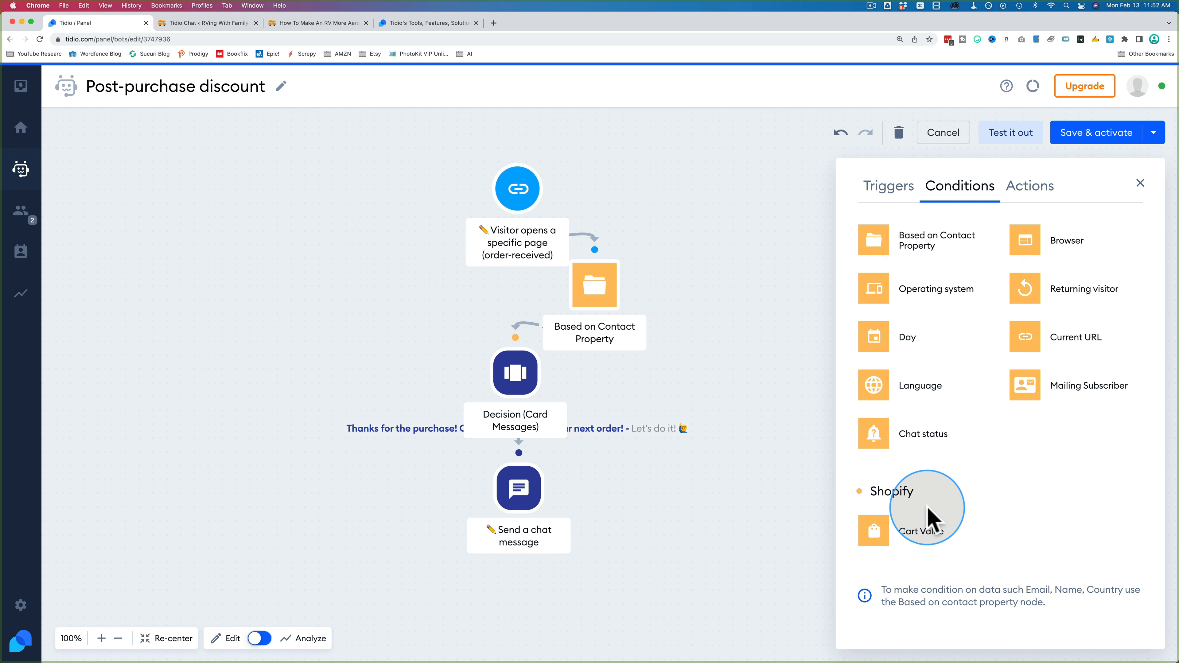
Step: Add a Send to Zapier action to the canvas and connect the chat message step to it
left_click(1027, 190)
scroll(958, 385, "down", 5)
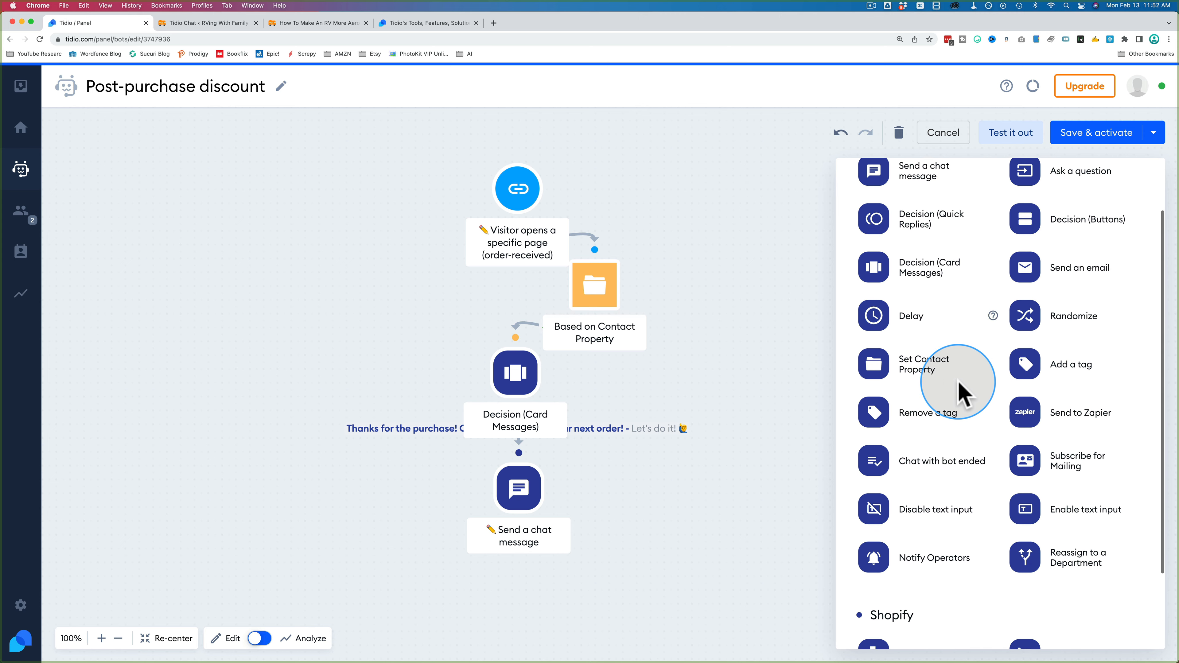
scroll(960, 392, "down", 1)
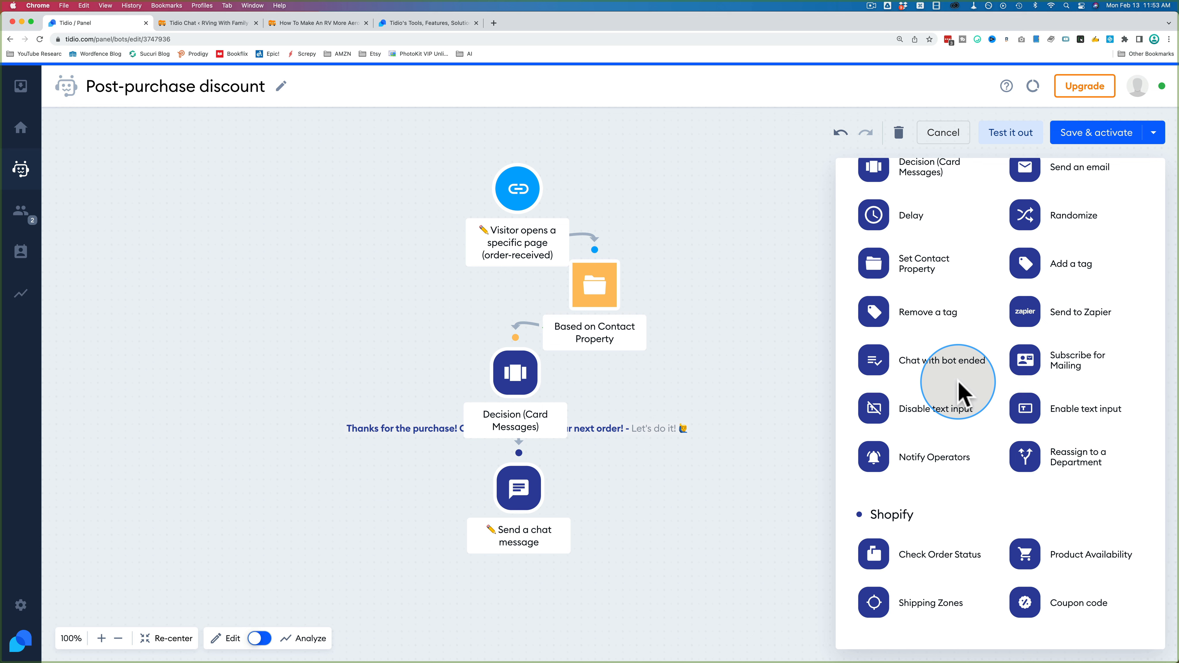
left_click_drag(1021, 311, 724, 465)
left_click_drag(555, 488, 617, 507)
left_click(518, 492)
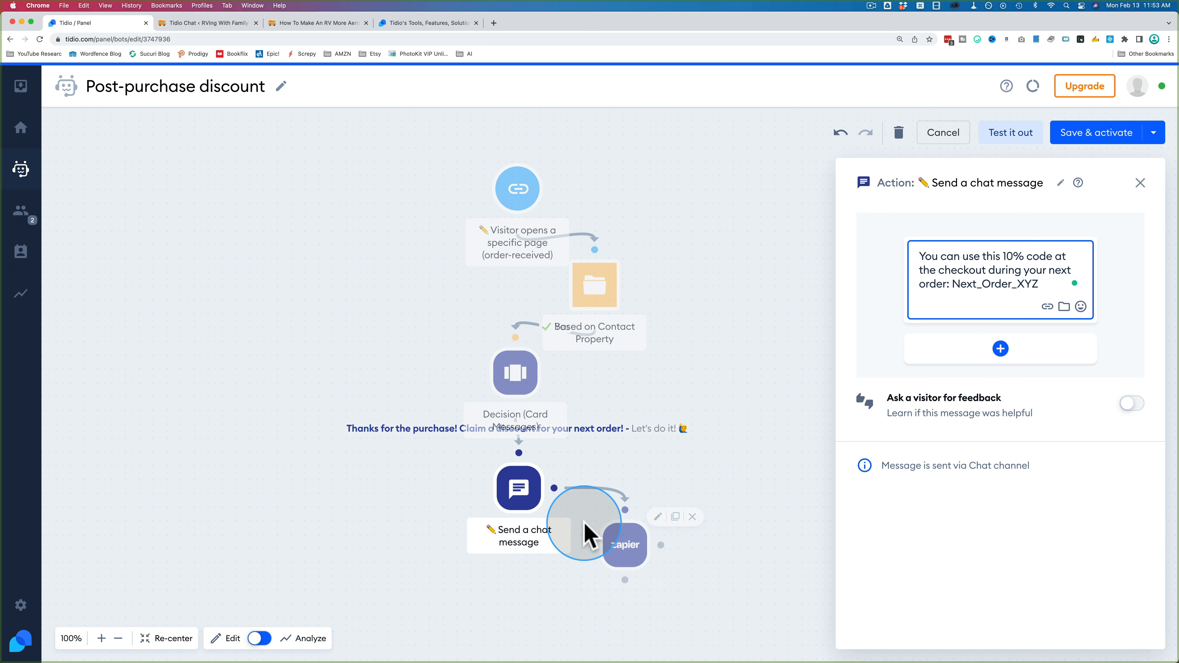
left_click(625, 553)
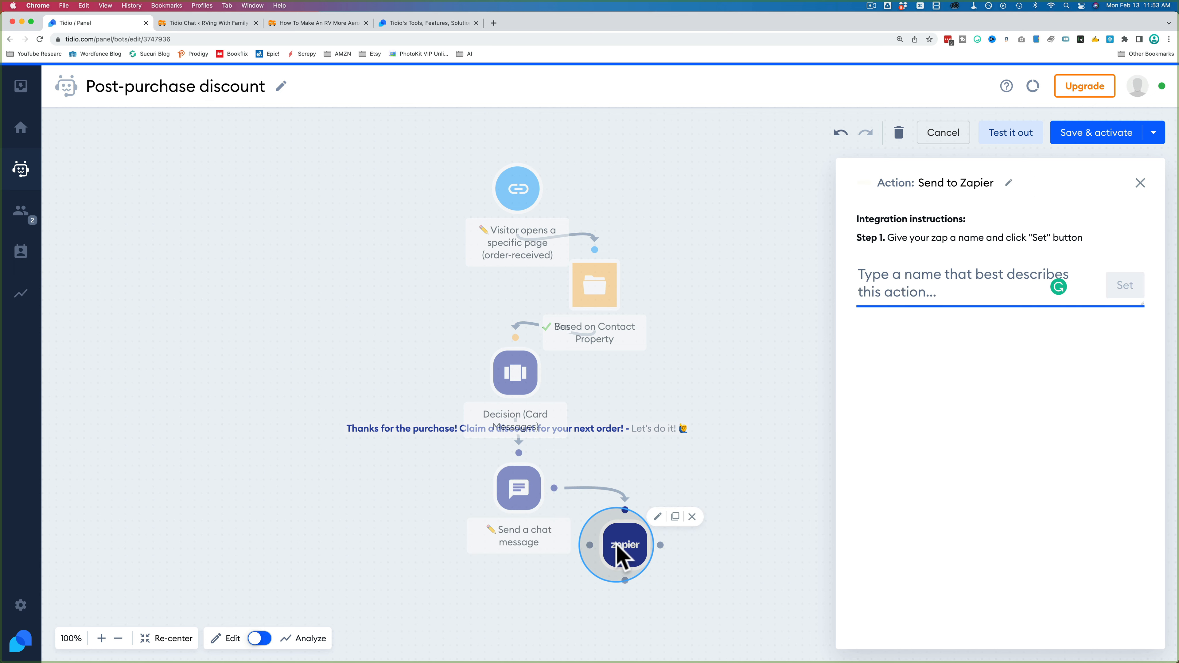
left_click(734, 451)
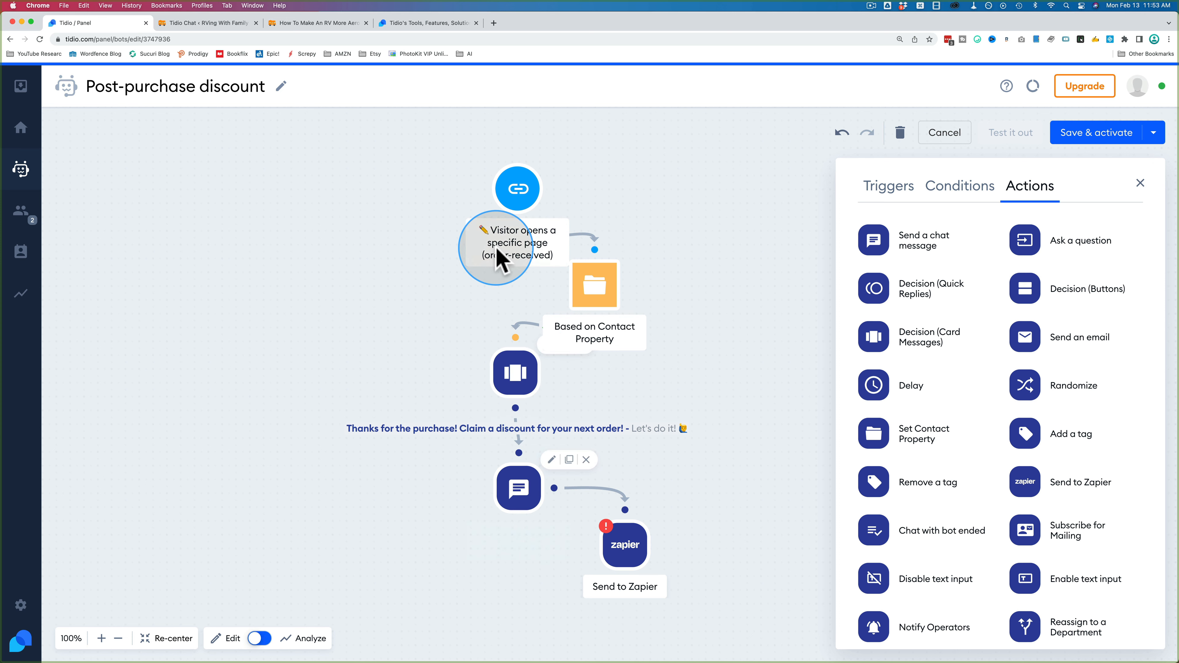
Step: Add a blank second card after the Thanks for the purchase card in the Decision (Card Messages) step
left_click(527, 377)
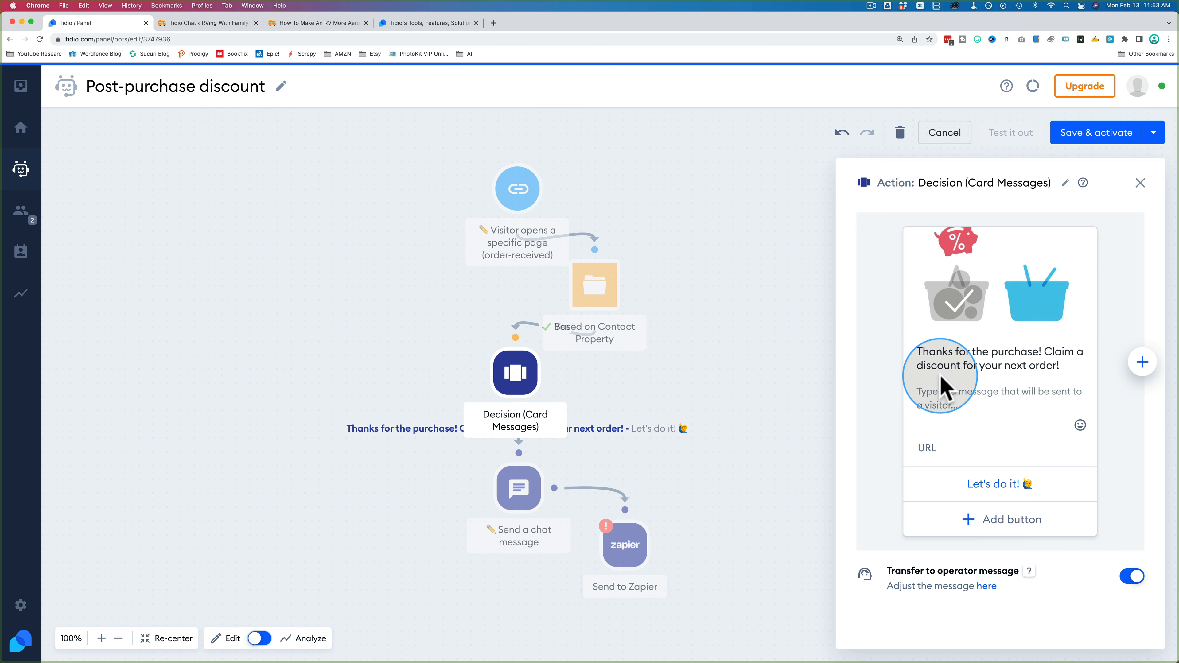
mouse_move(977, 293)
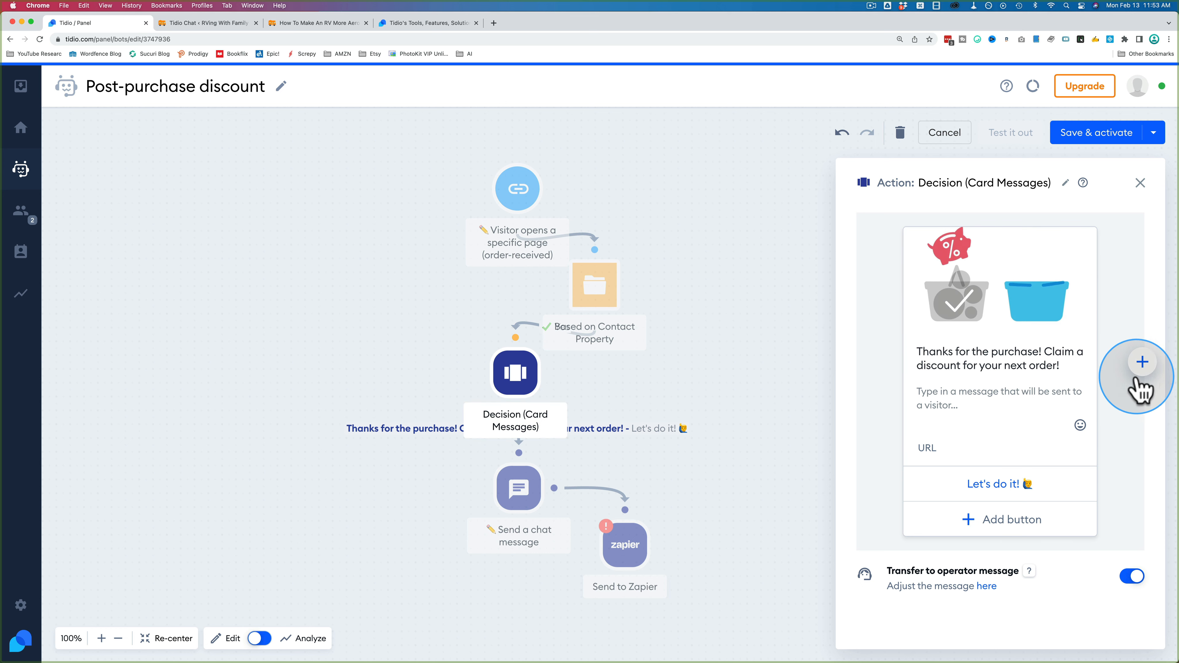
left_click(1141, 363)
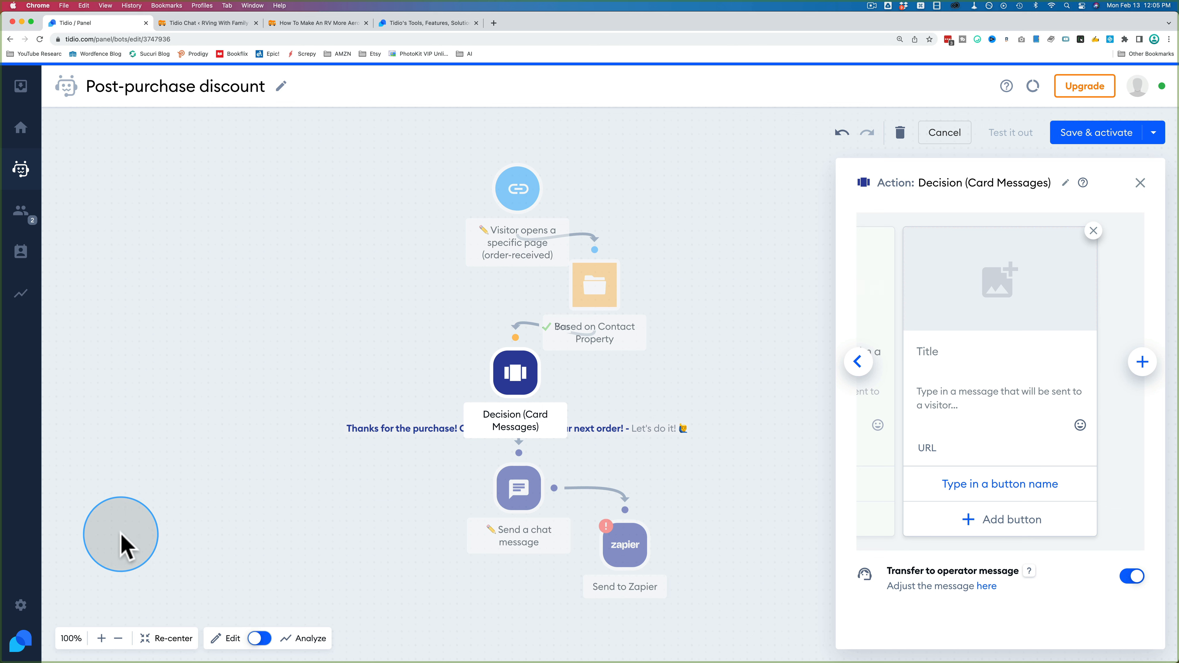
Step: Leave the bot editor without saving changes and go to the Integrations settings
left_click(17, 608)
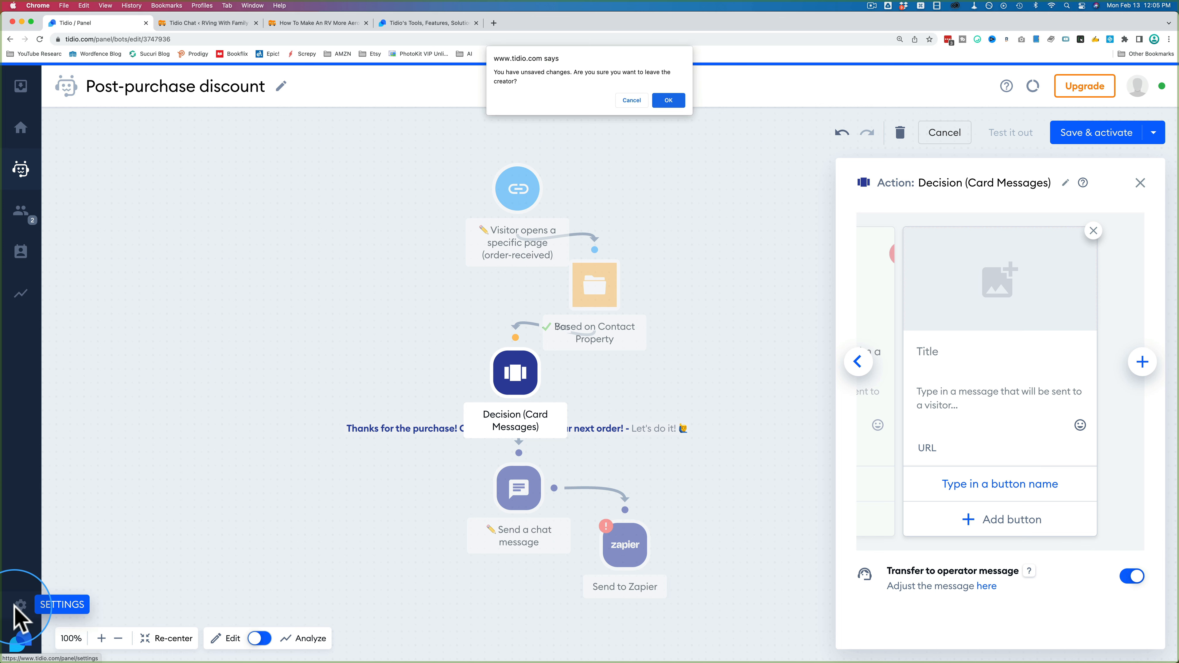
left_click(668, 101)
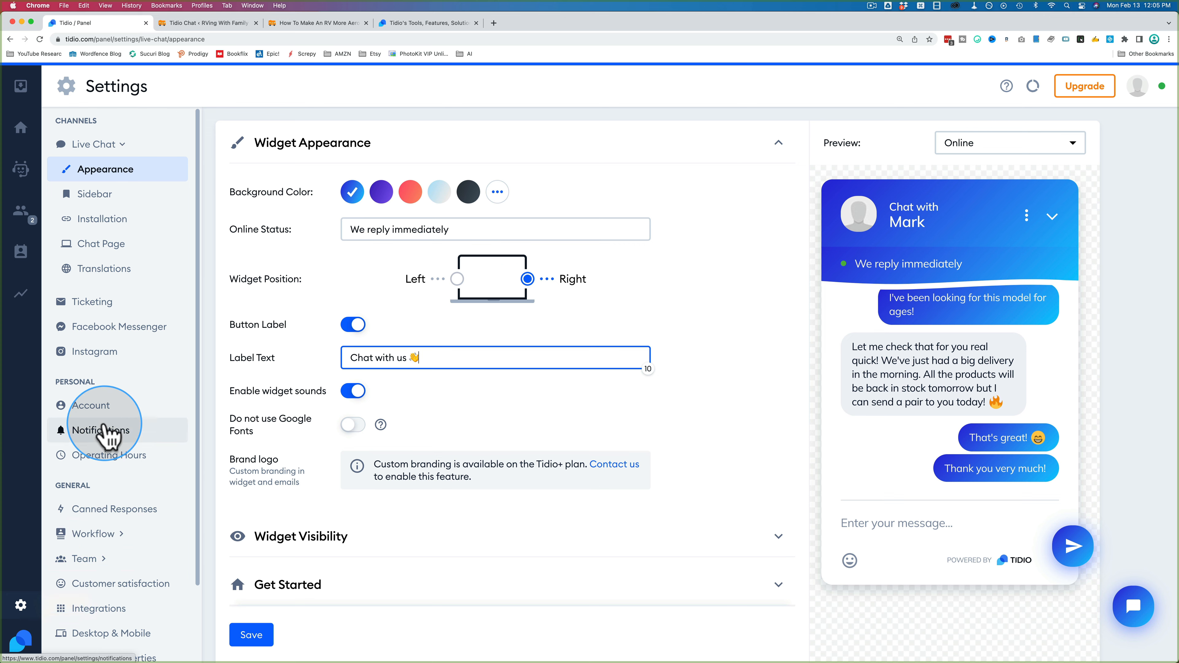
scroll(100, 418, "down", 3)
left_click(90, 521)
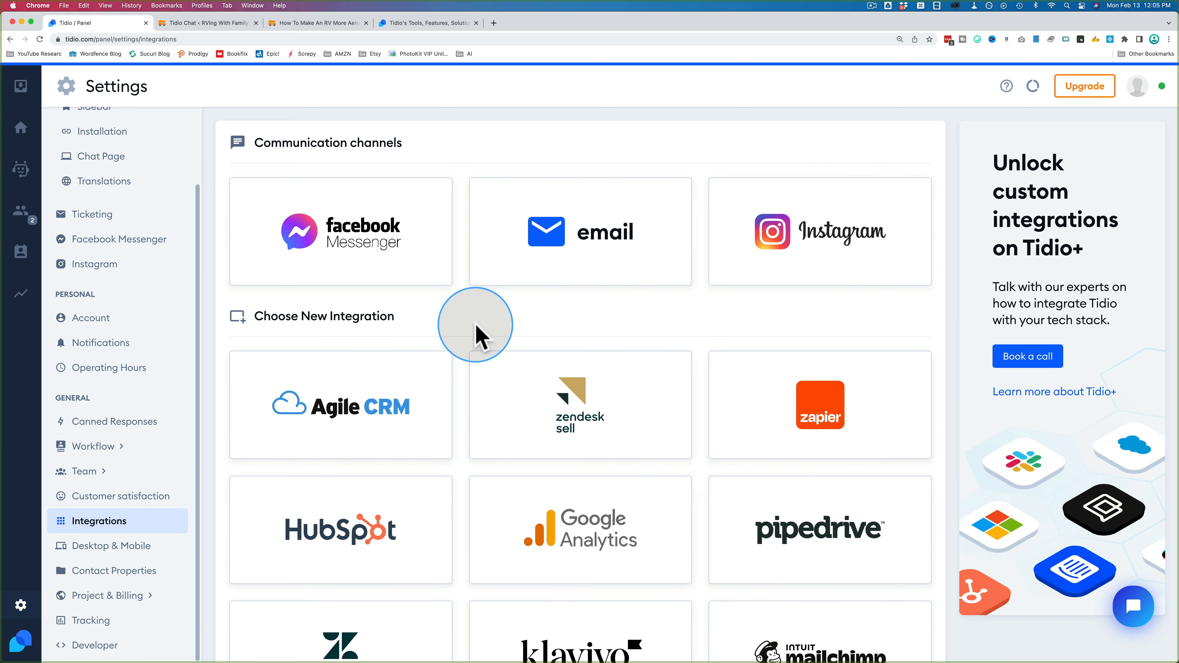
Step: Look through the available integrations, then open a new browser tab
scroll(478, 334, "down", 4)
scroll(476, 334, "down", 5)
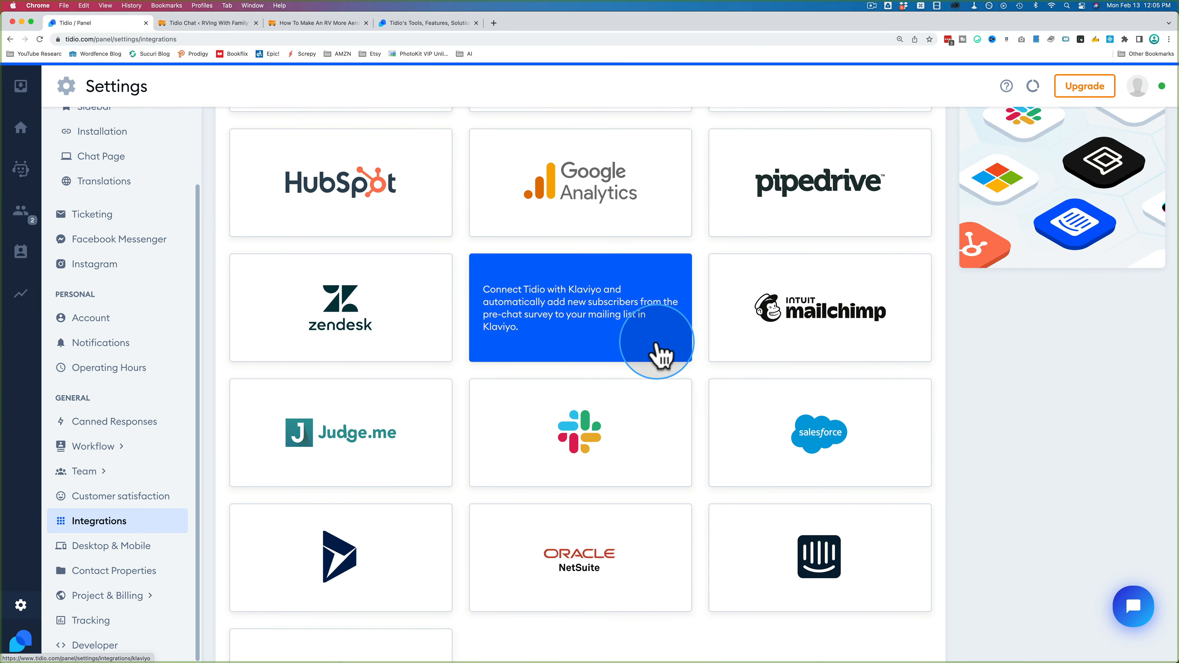
scroll(673, 348, "down", 3)
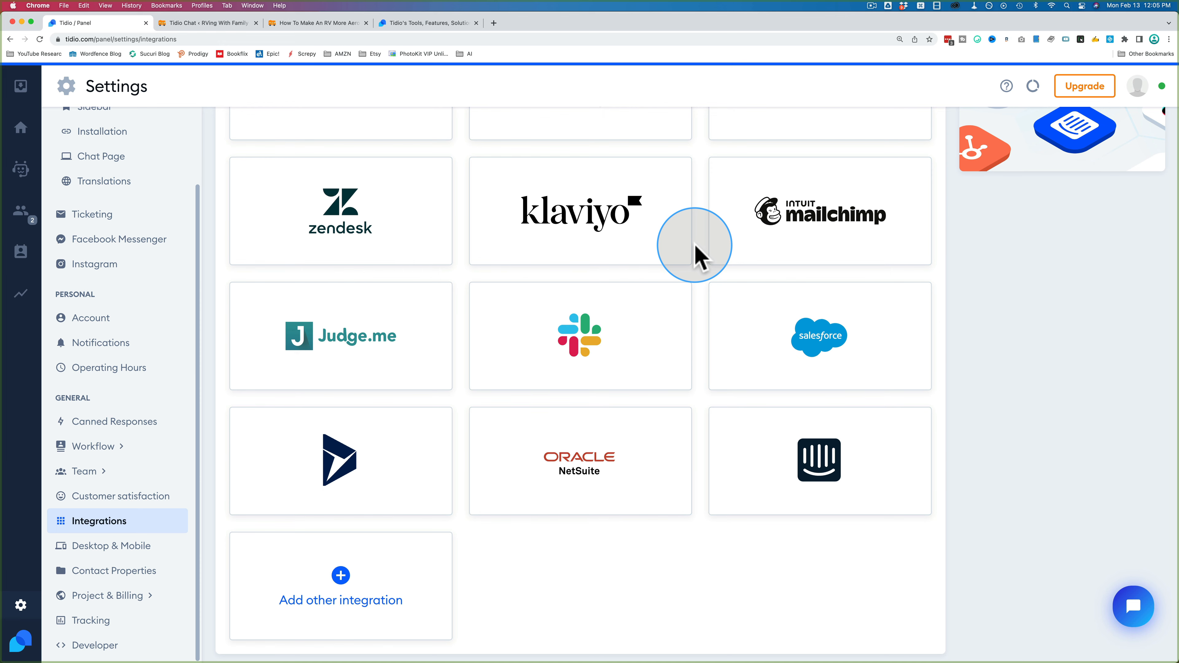
scroll(696, 255, "up", 5)
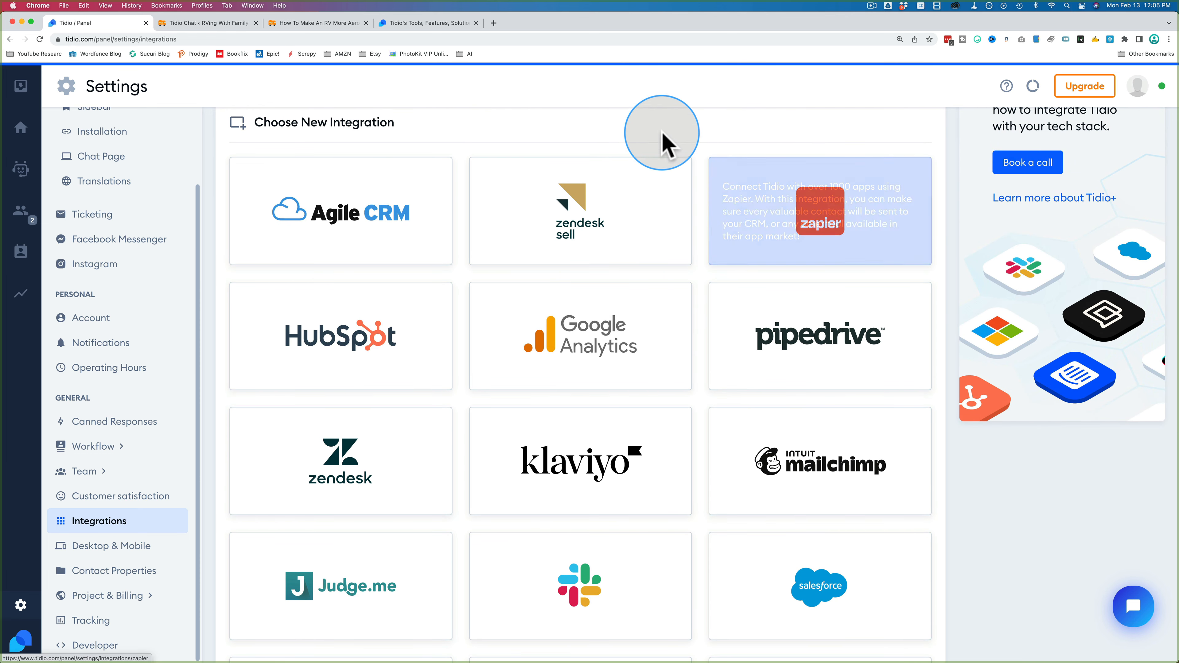
left_click(493, 23)
Step: On the Zapier dashboard, start a zap connecting Tidio to AWeber
type("zapier.com/app/dashboard")
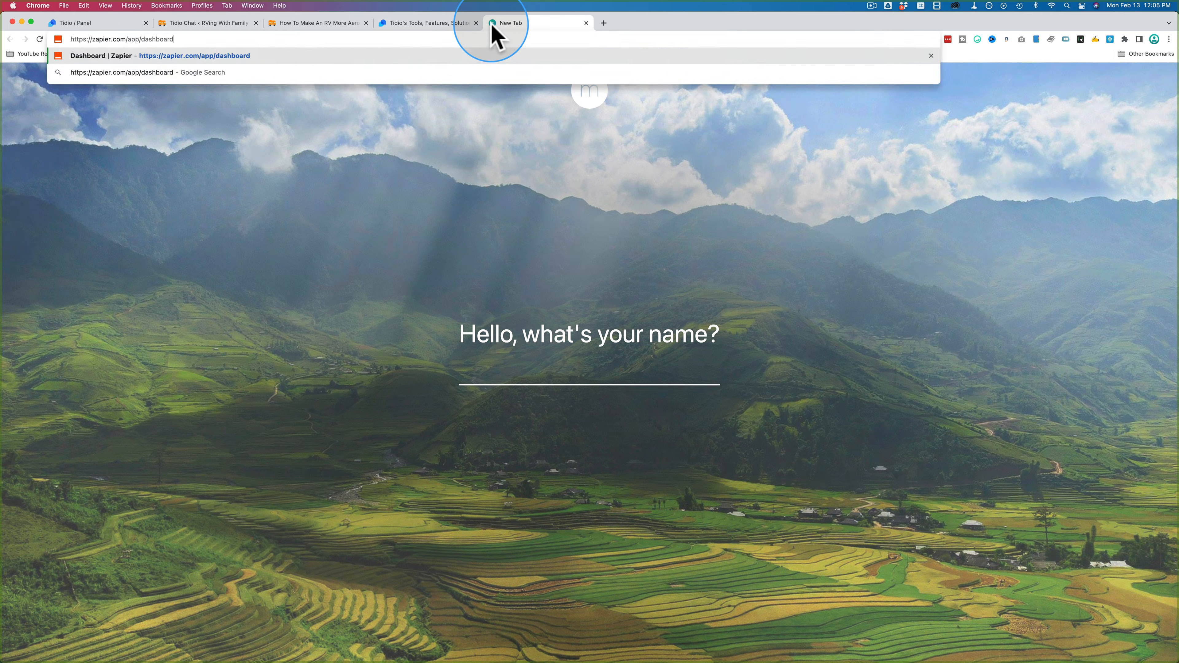
key("Return")
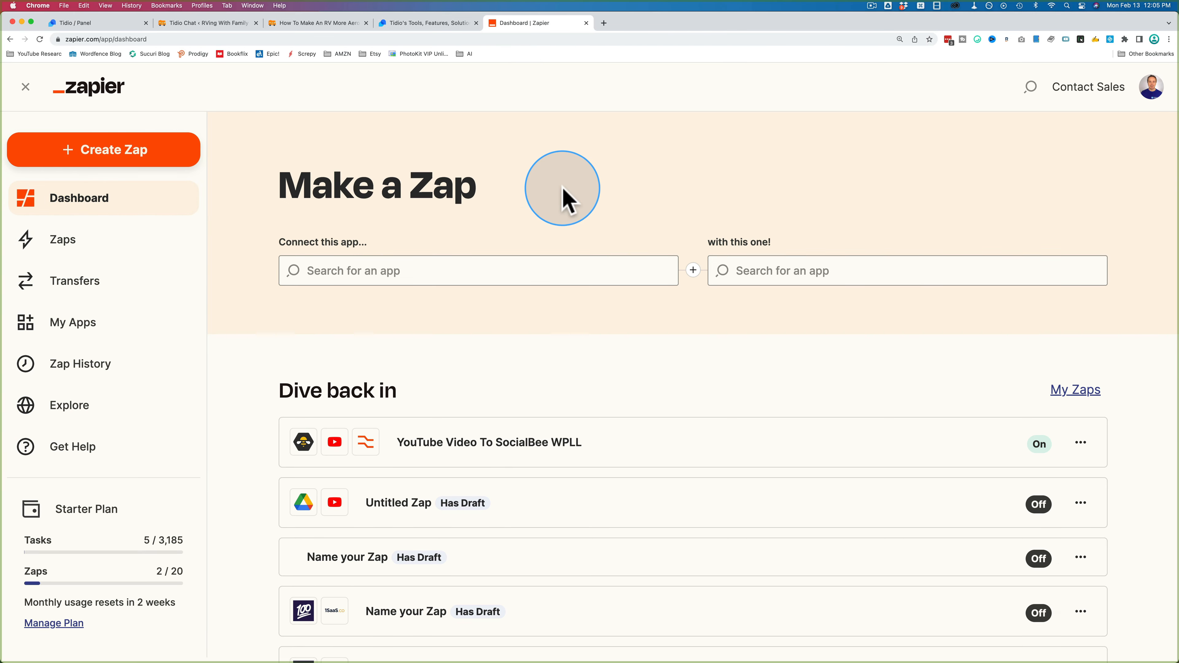
left_click(530, 270)
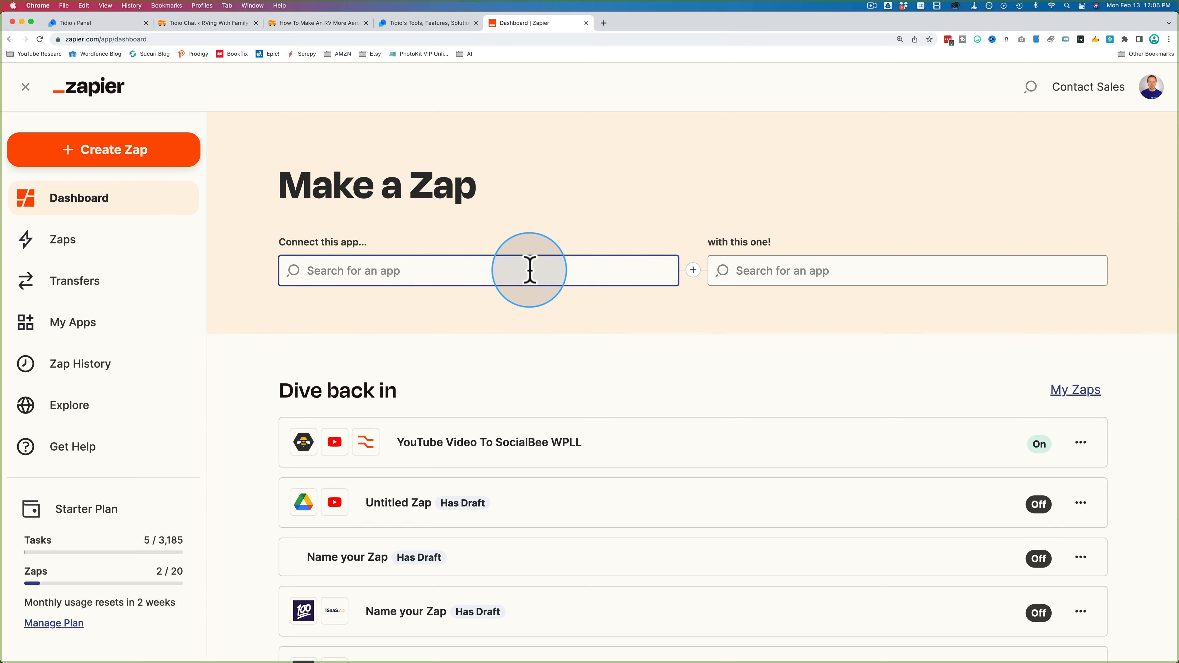
type("tidio")
left_click(423, 323)
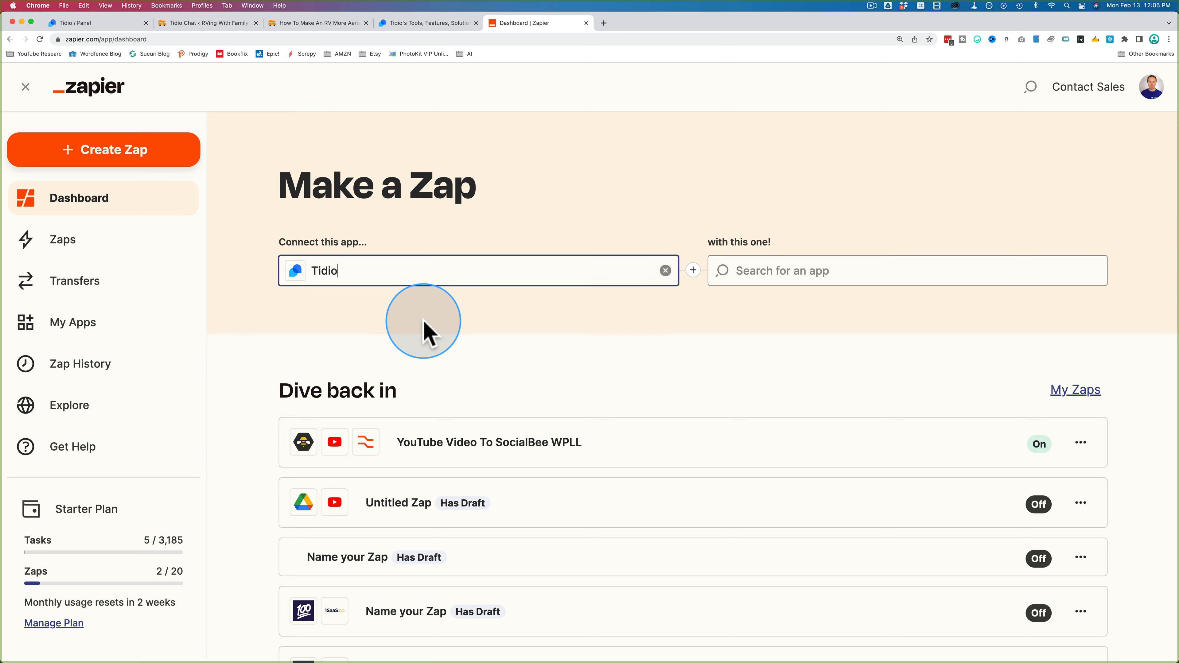
left_click(752, 278)
type("a")
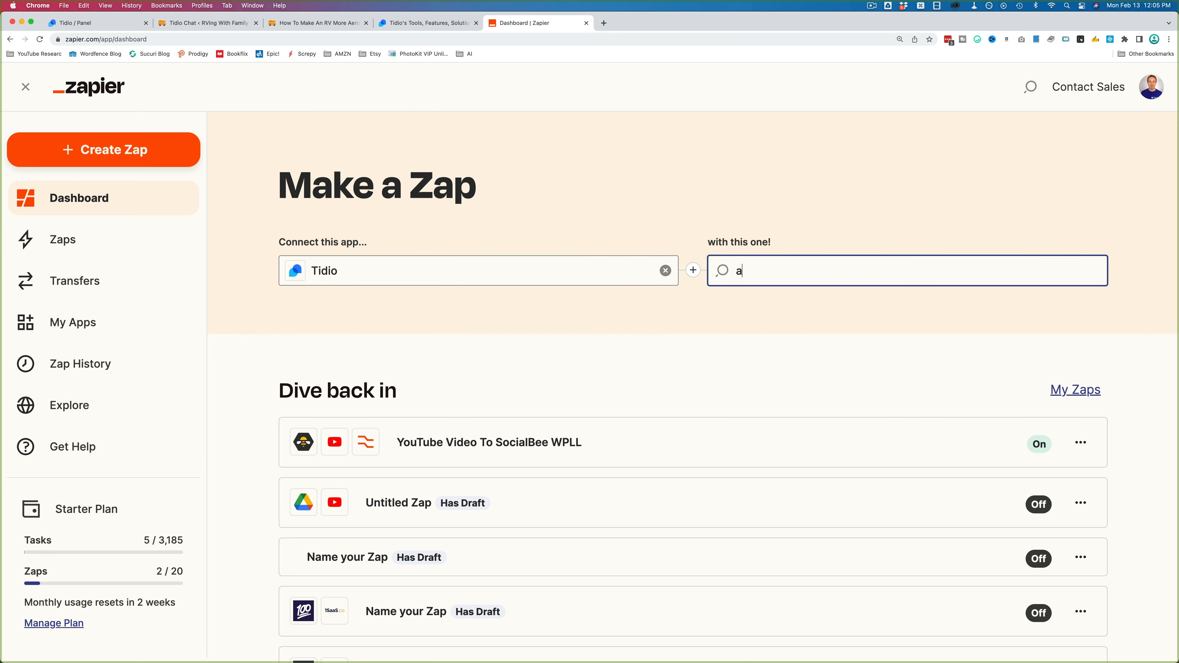
type("weber")
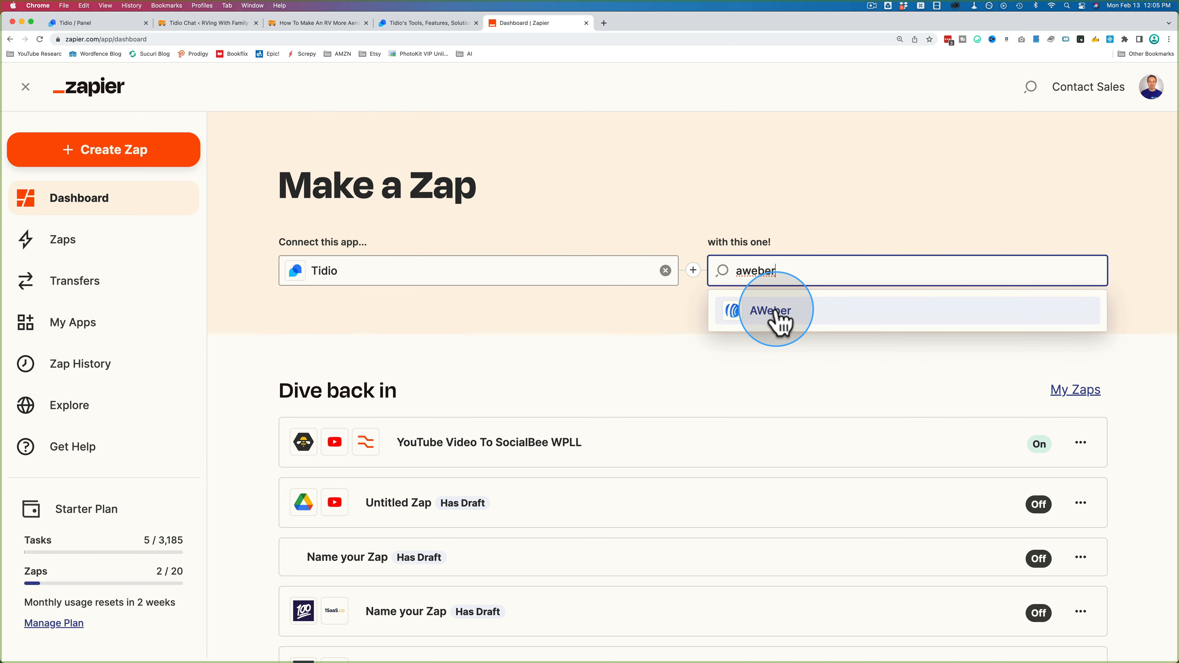
left_click(780, 320)
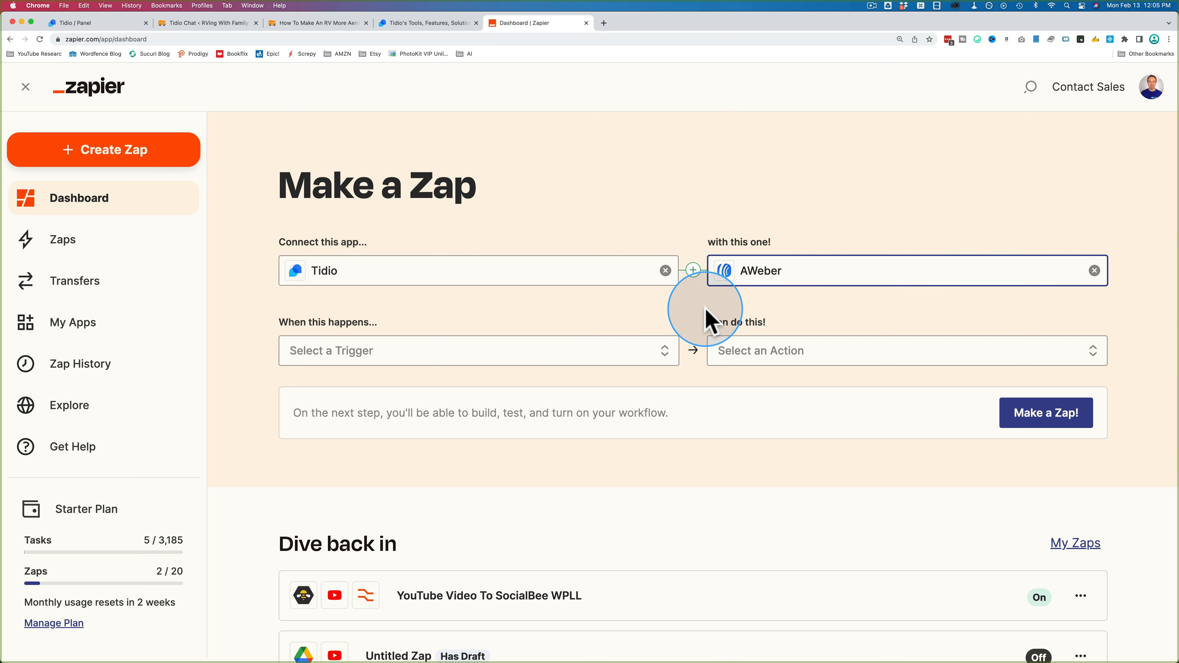
Step: Set the zap trigger to Contact Sent From Bot and the action to Create Subscriber
left_click(663, 364)
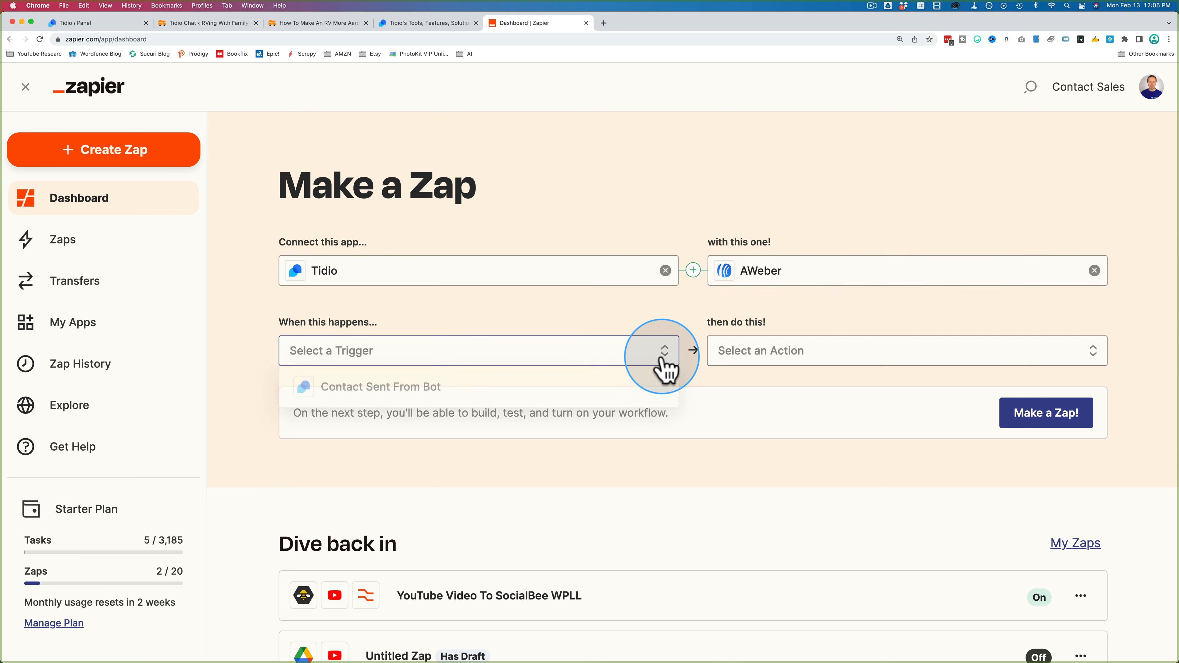
left_click(353, 395)
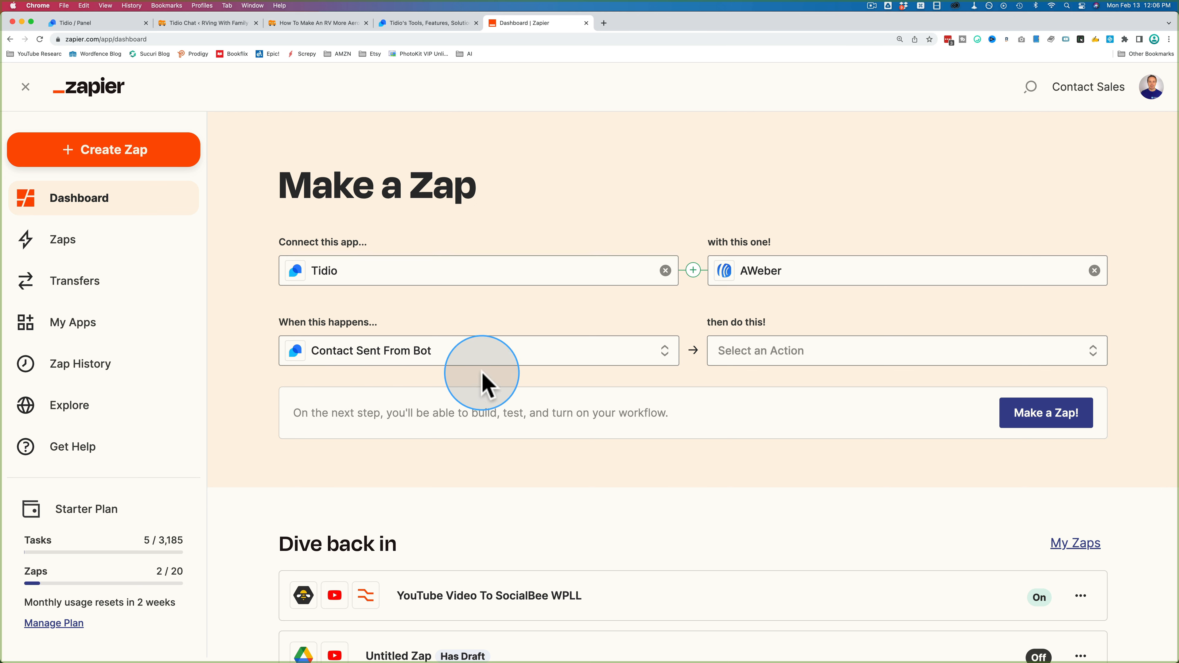
left_click(778, 363)
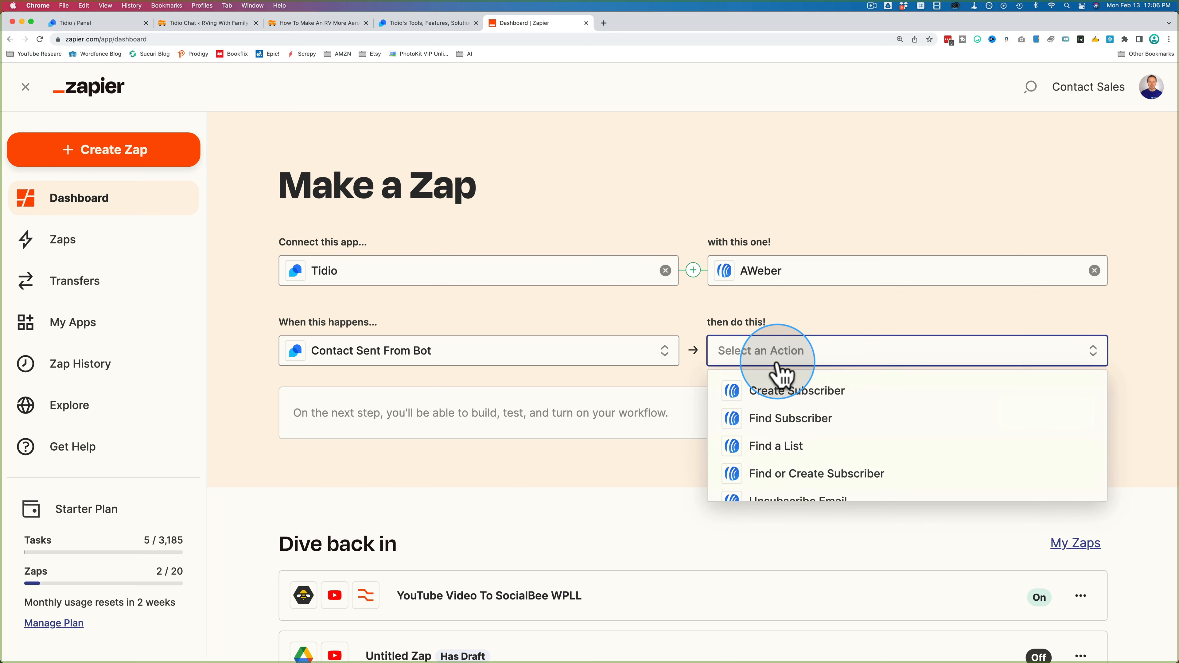
scroll(840, 400, "down", 1)
scroll(880, 391, "down", 1)
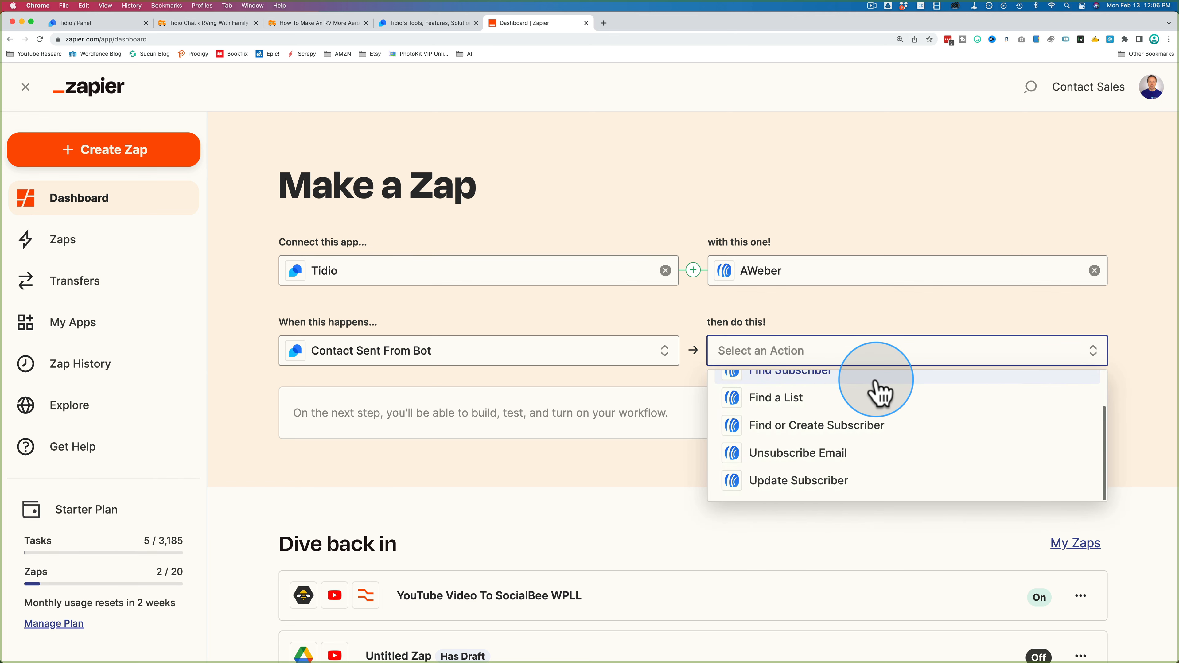
scroll(819, 439, "down", 2)
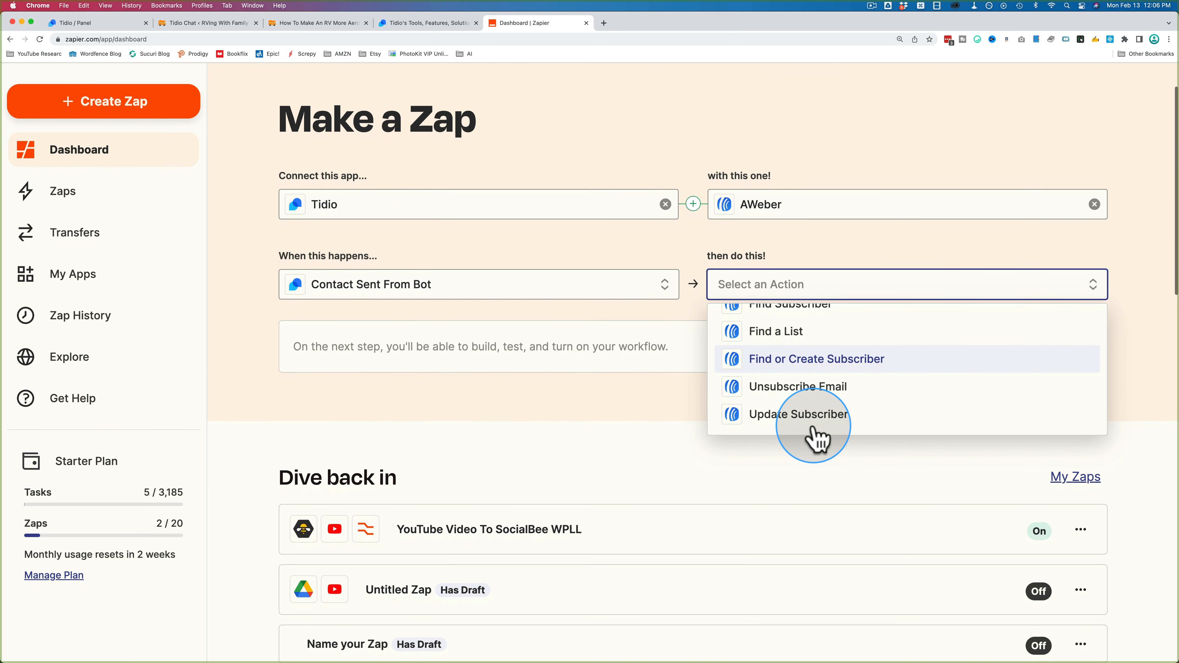
scroll(817, 438, "up", 3)
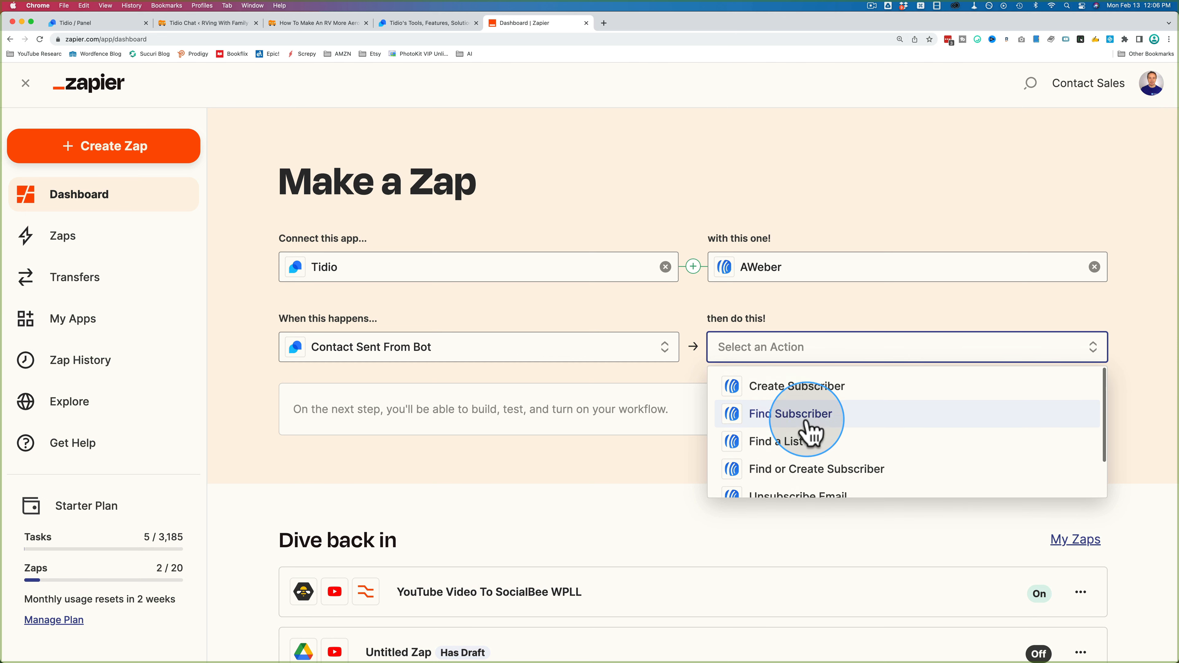
left_click(807, 388)
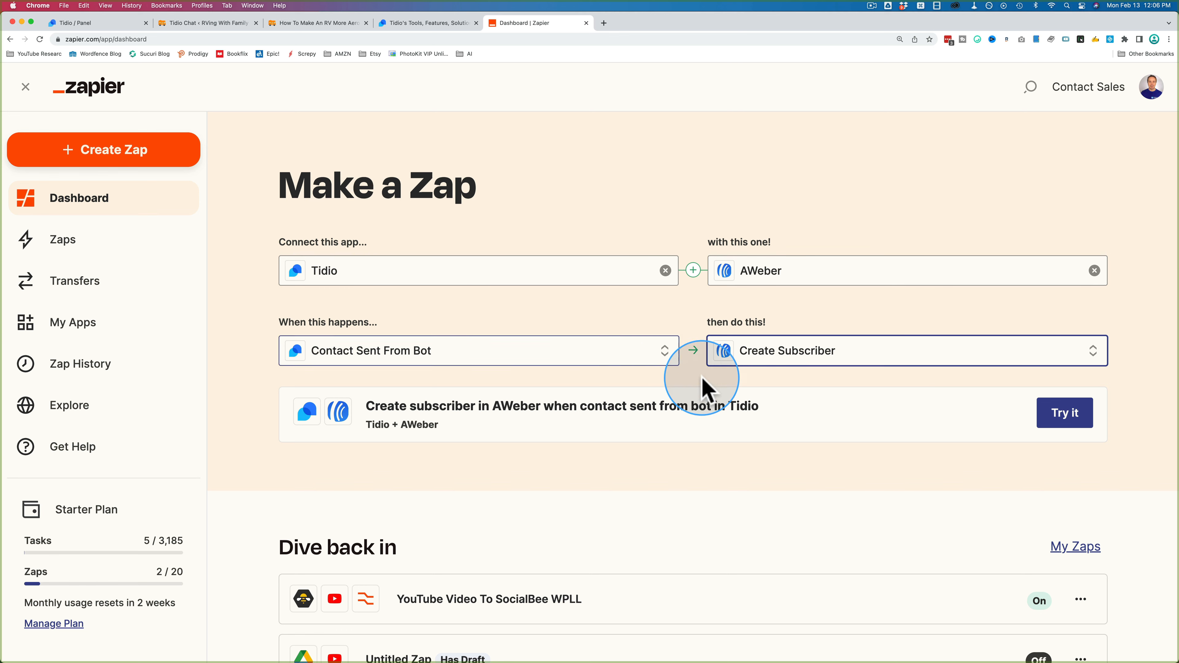
left_click(70, 24)
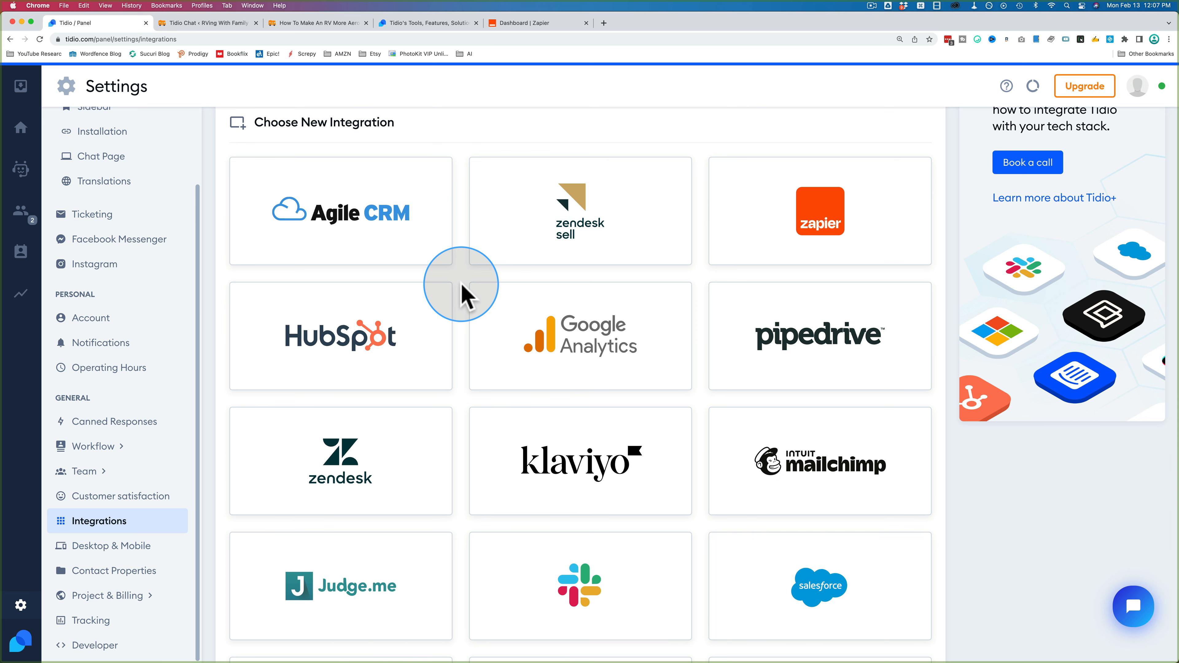
Step: From the Visitors list, start a chat with the anonymous visitor reading the RV aerodynamics article
scroll(557, 195, "up", 5)
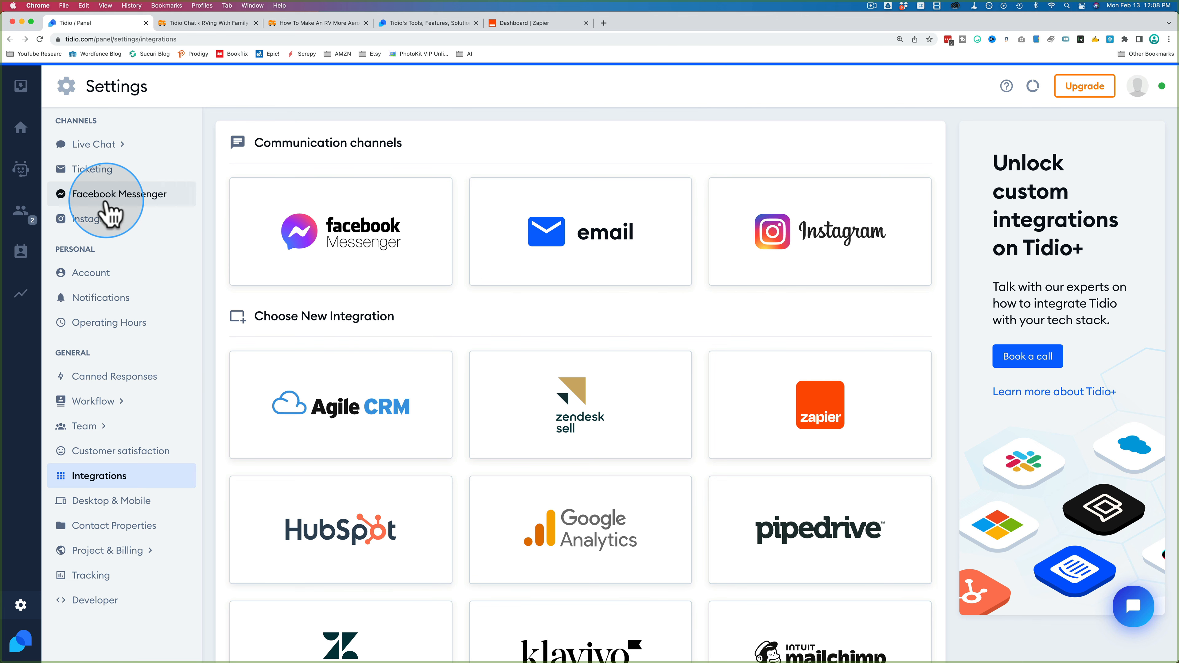
left_click(22, 216)
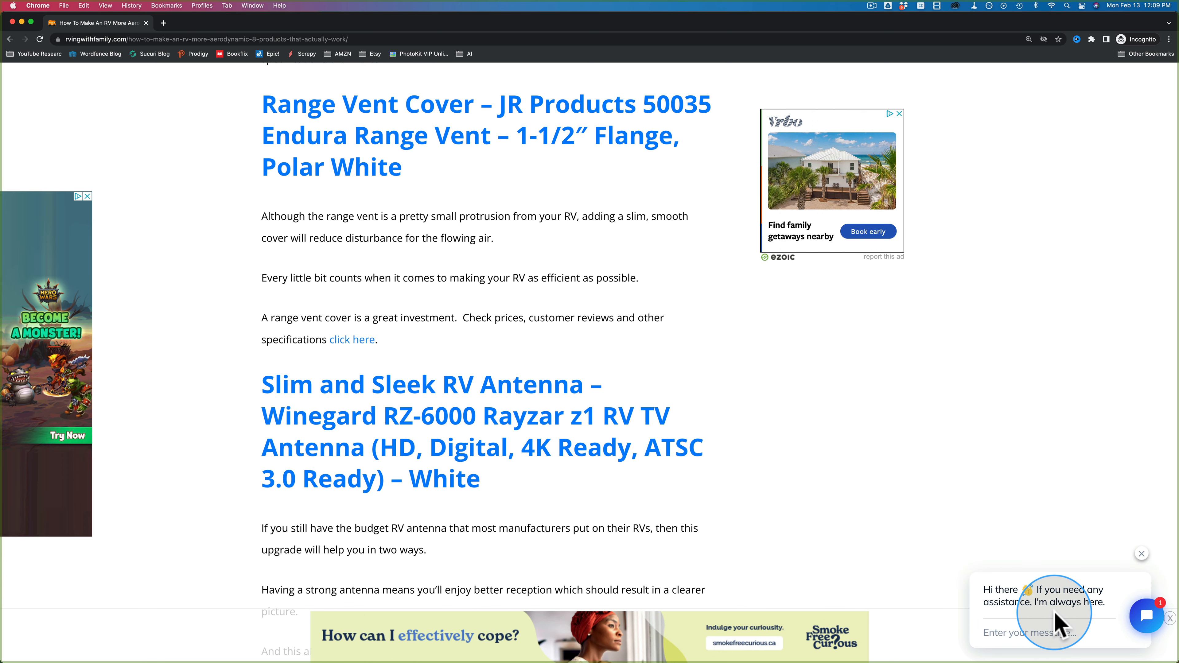
key("super+grave")
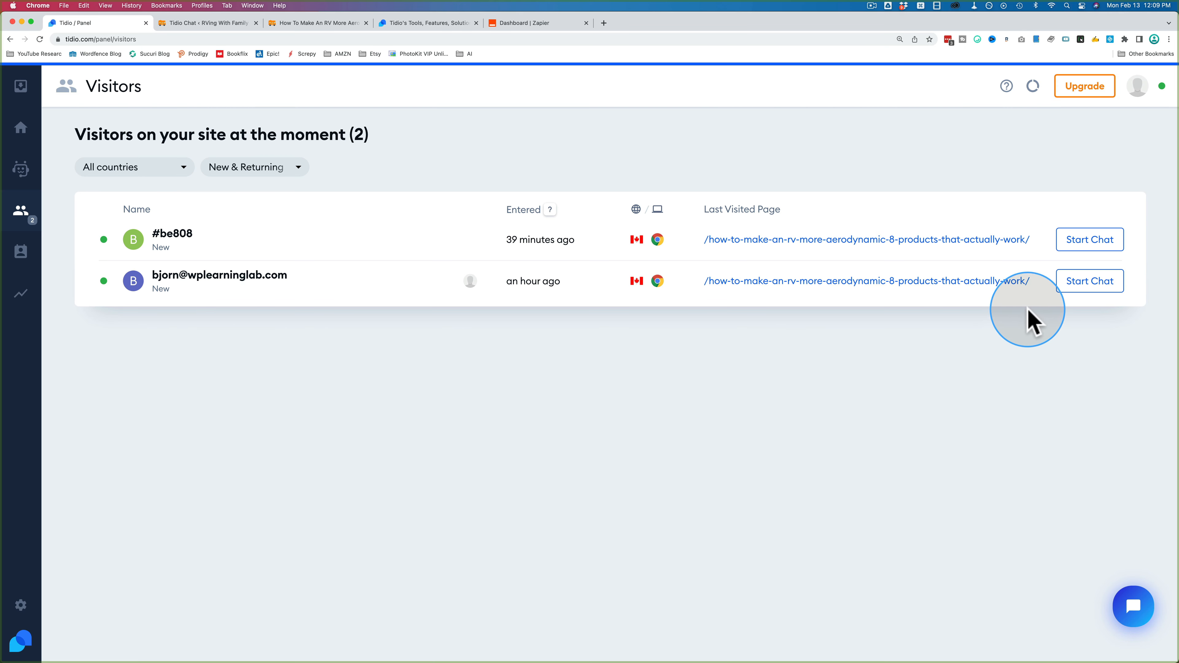
left_click(1081, 244)
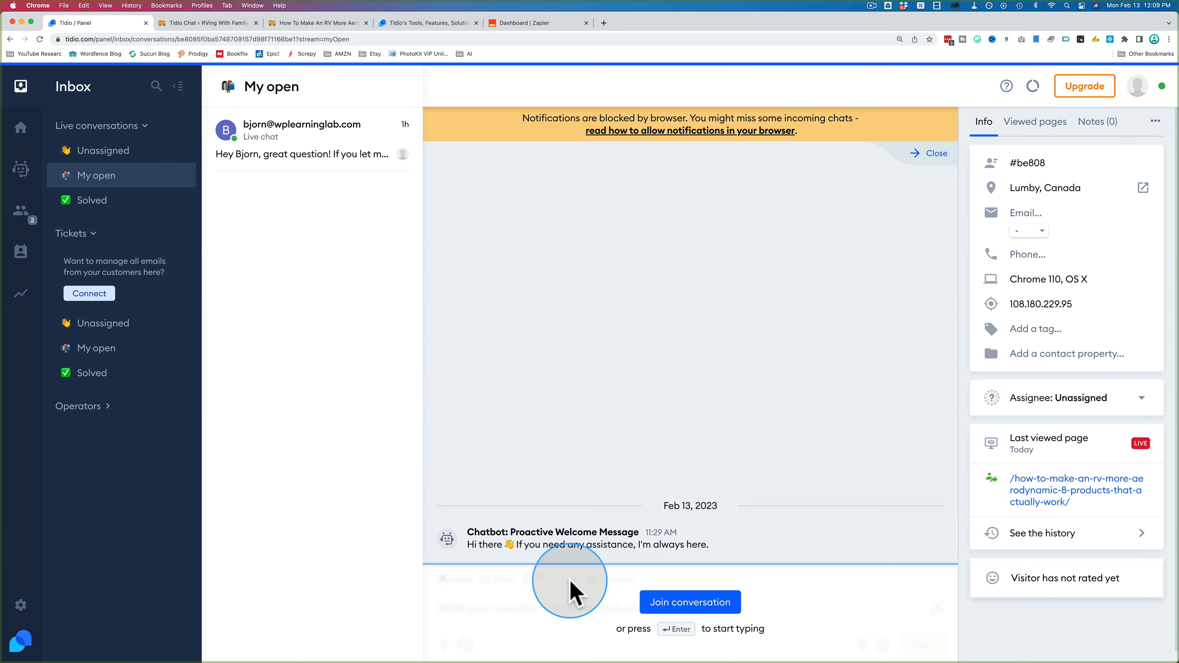
Step: Join the conversation as operator and reply 'Hey! How can I help you today?'
left_click(710, 617)
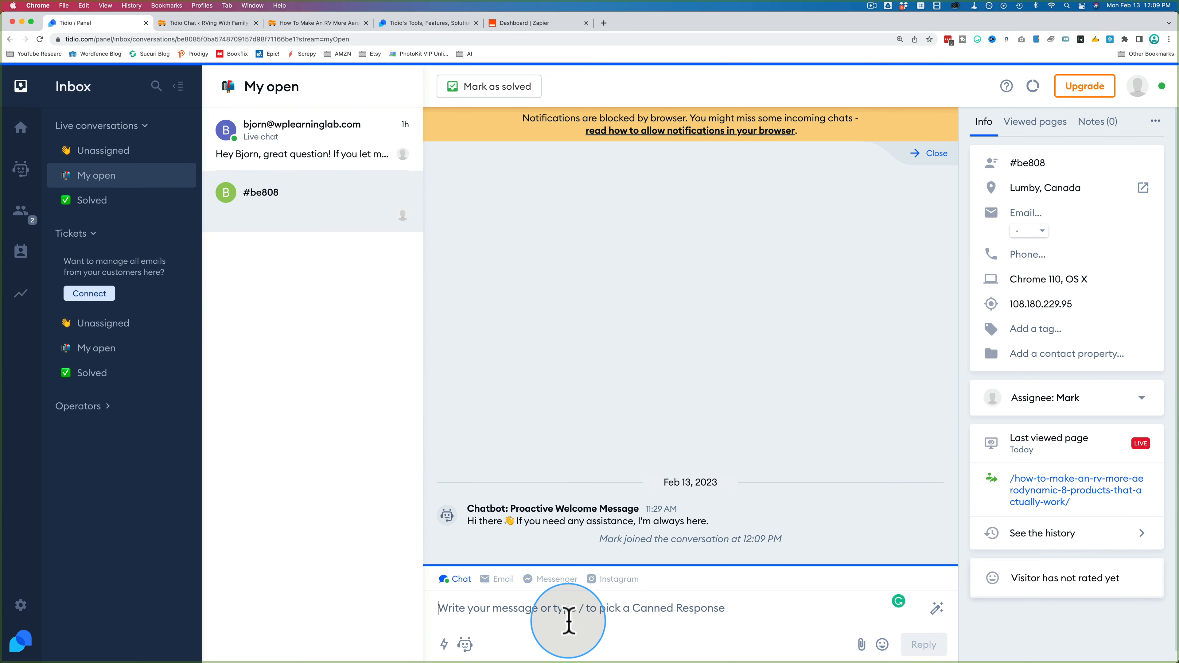
type("Hey! How can I help you")
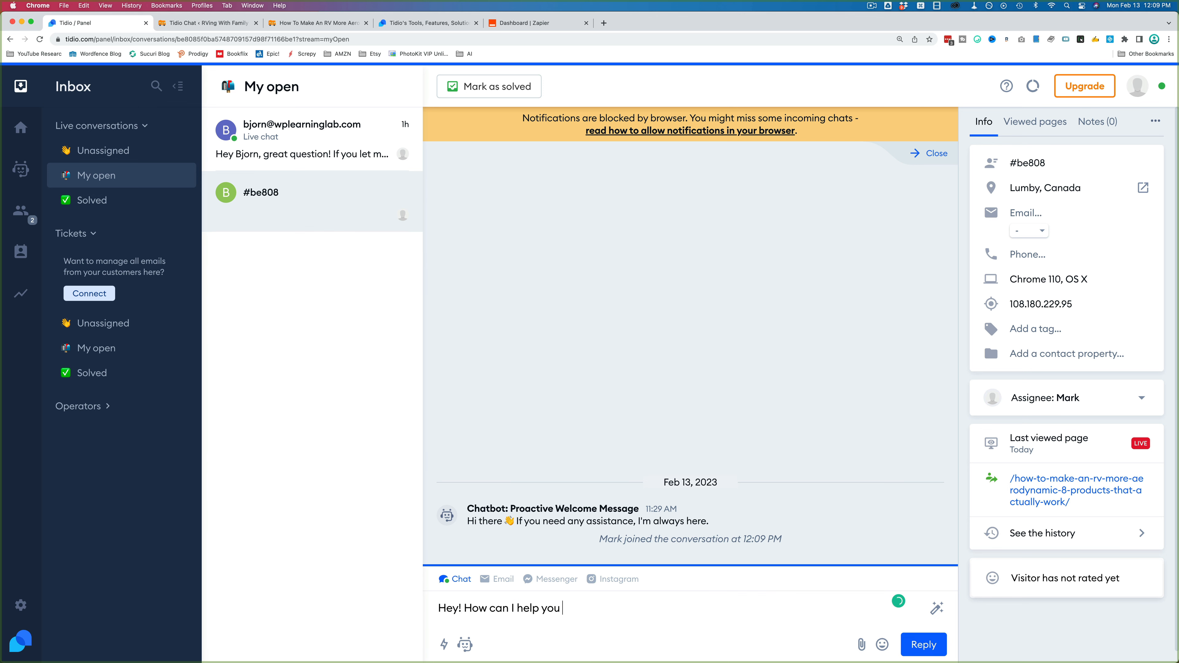
left_click(906, 647)
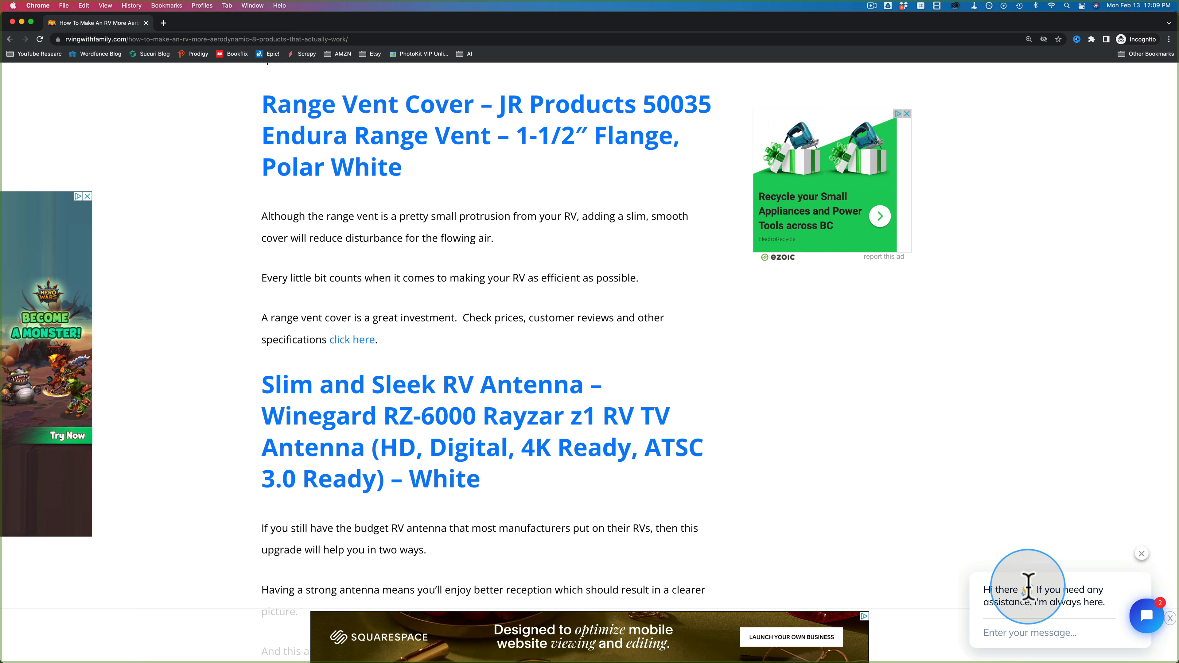
Step: On the visitor's site, open the chat window and confirm the greeting arrived
left_click(1143, 621)
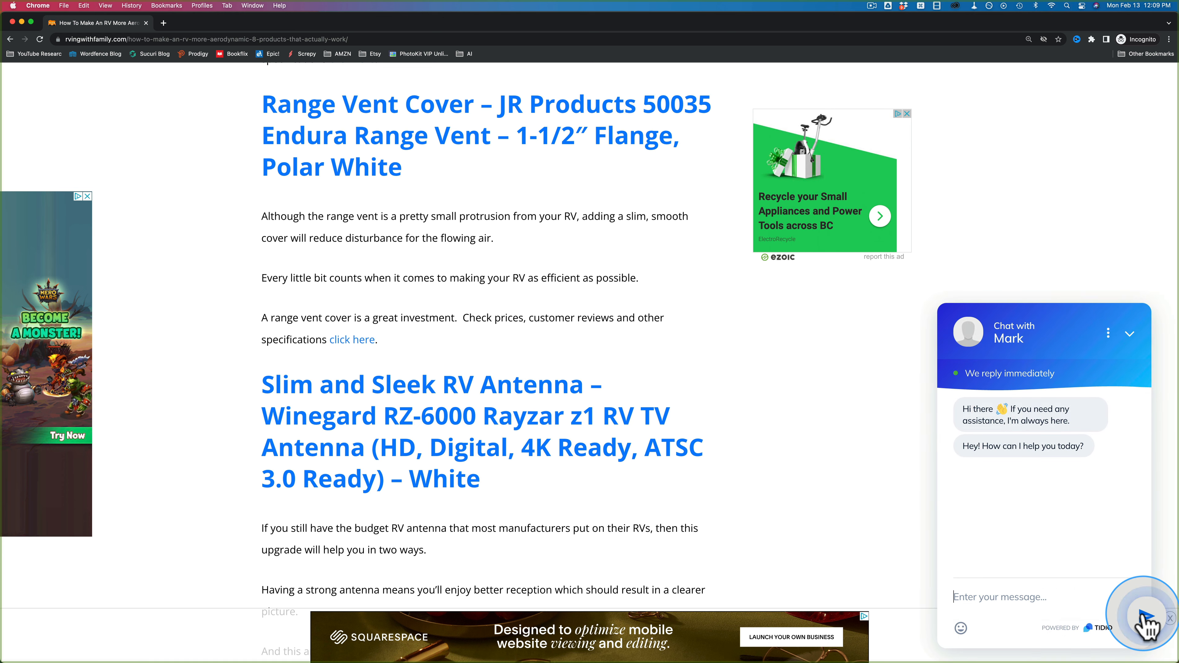
triple_click(970, 445)
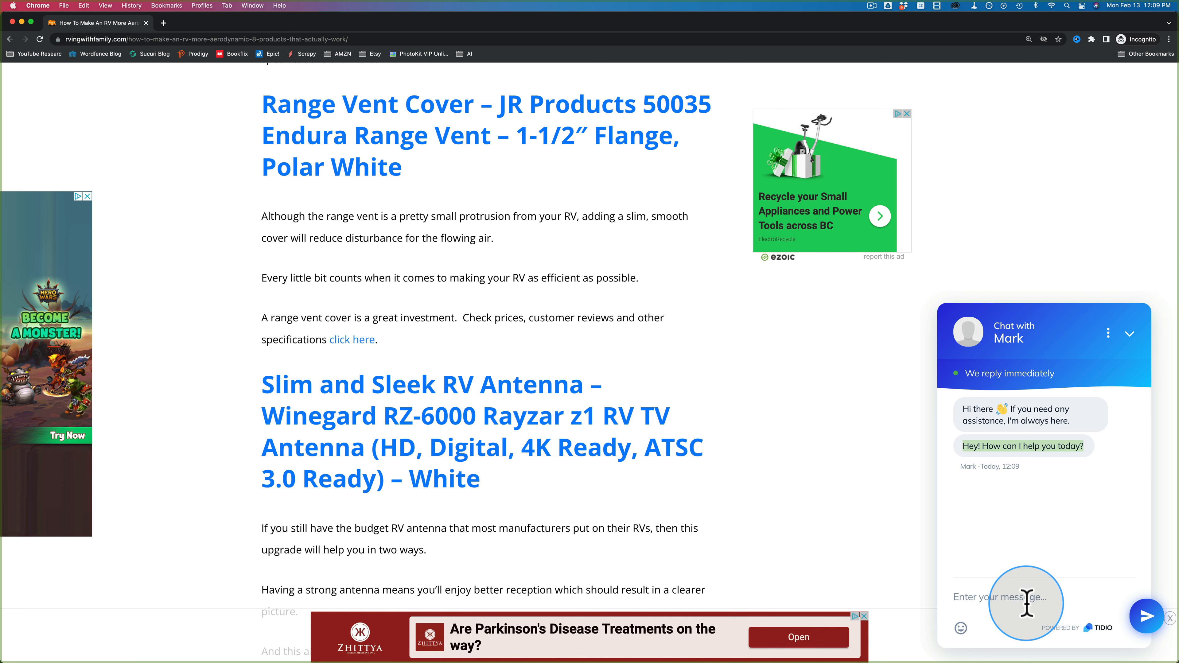
key("super+grave")
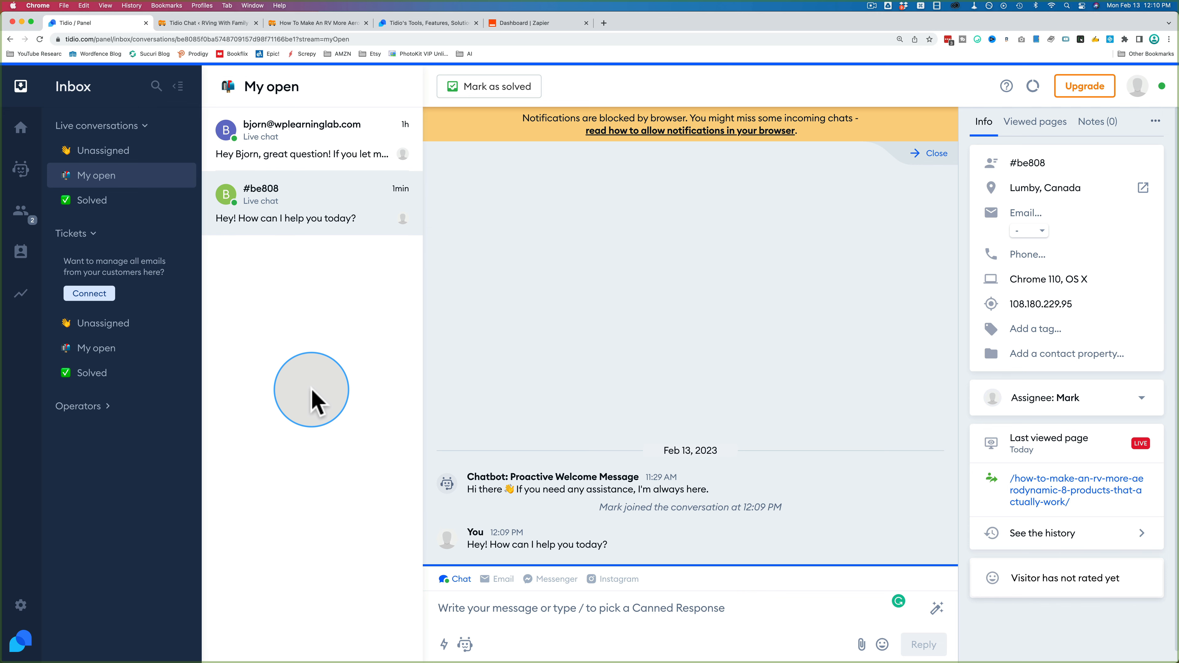
Step: Open Tidio's Business Case Studies blog page in a new tab
key("super+t")
type("tidio.com/blog/category/case-studies")
key("Return")
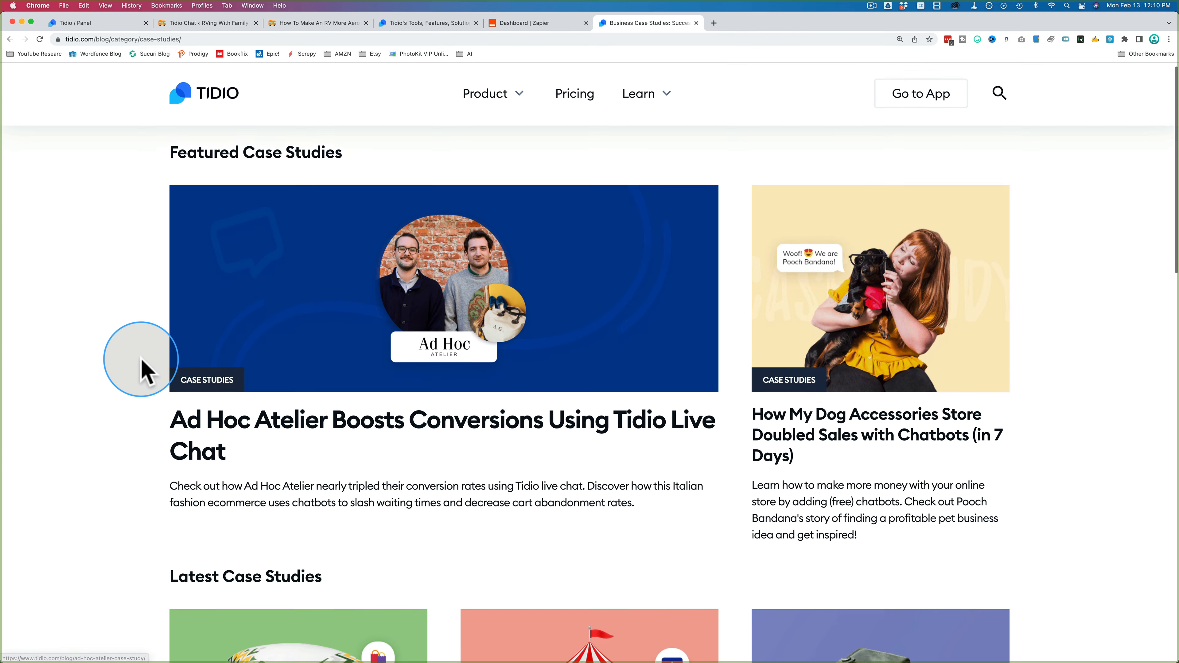
scroll(142, 369, "down", 3)
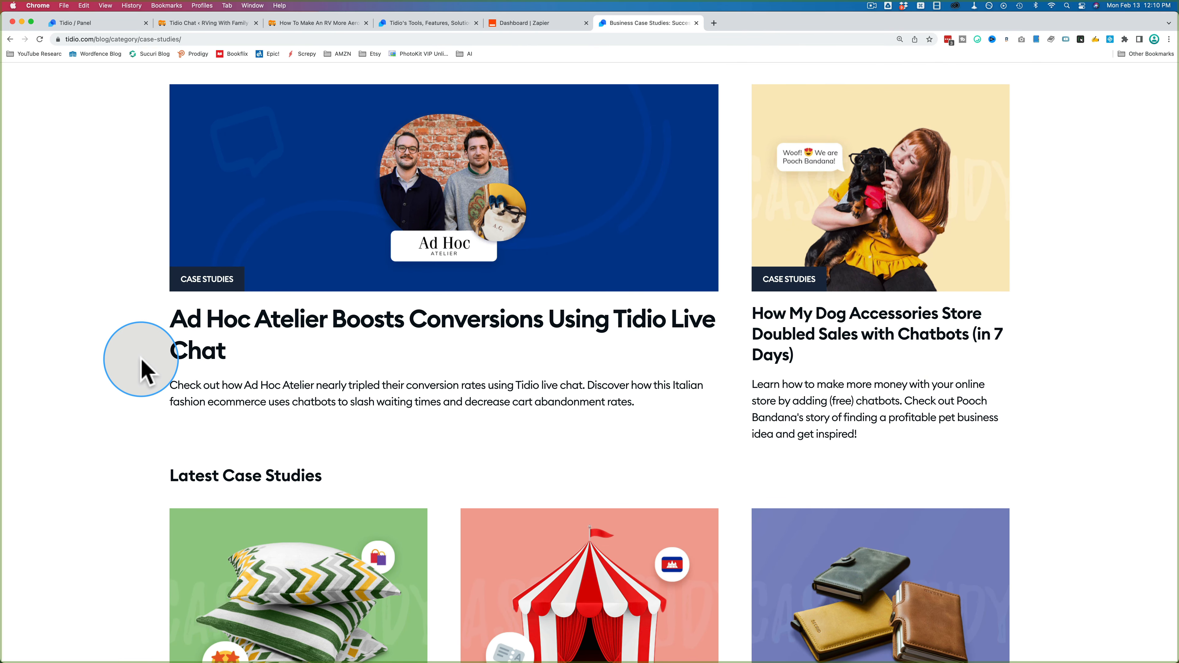
scroll(141, 370, "down", 6)
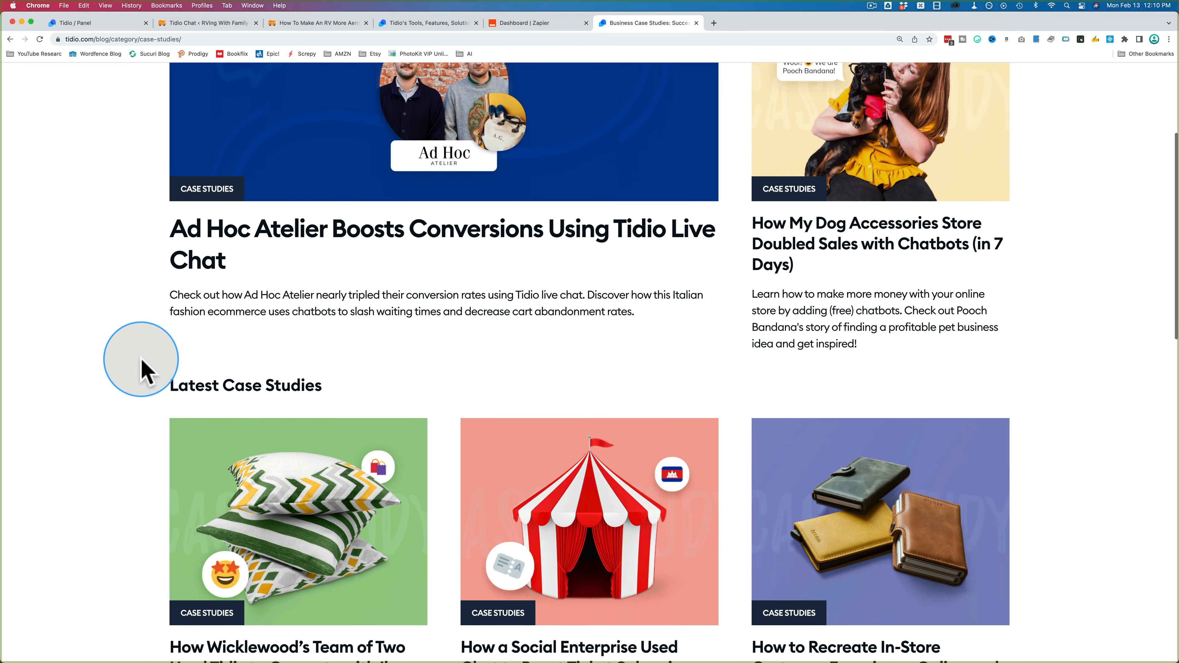
scroll(142, 369, "down", 3)
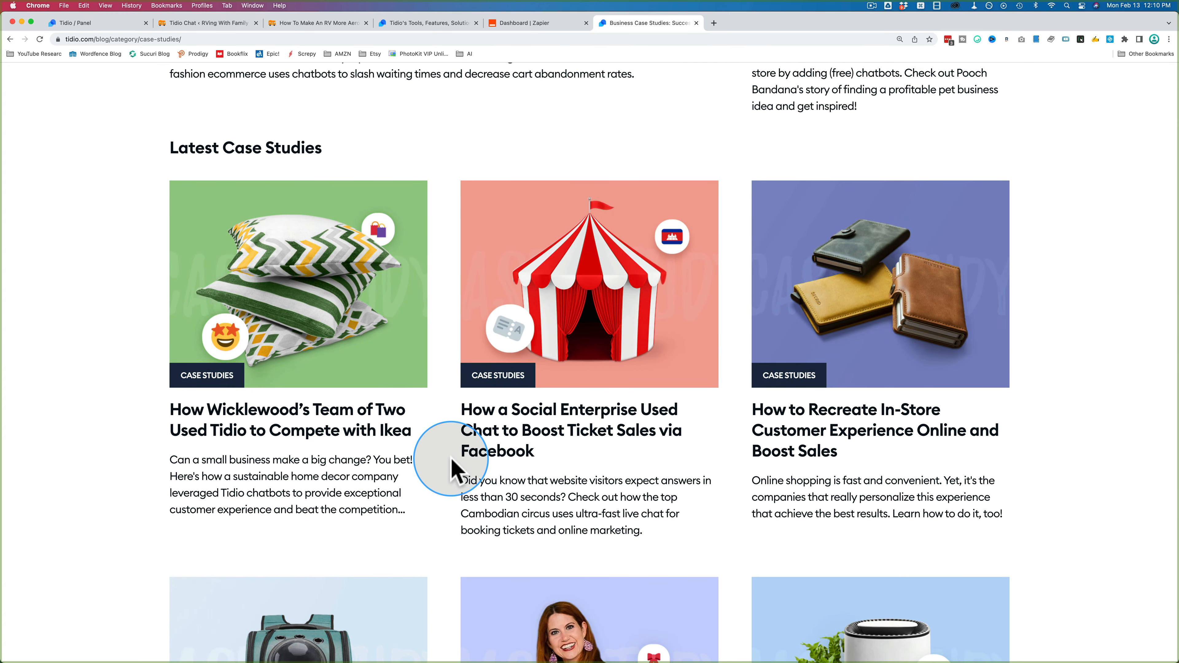
scroll(454, 458, "down", 3)
scroll(453, 473, "down", 5)
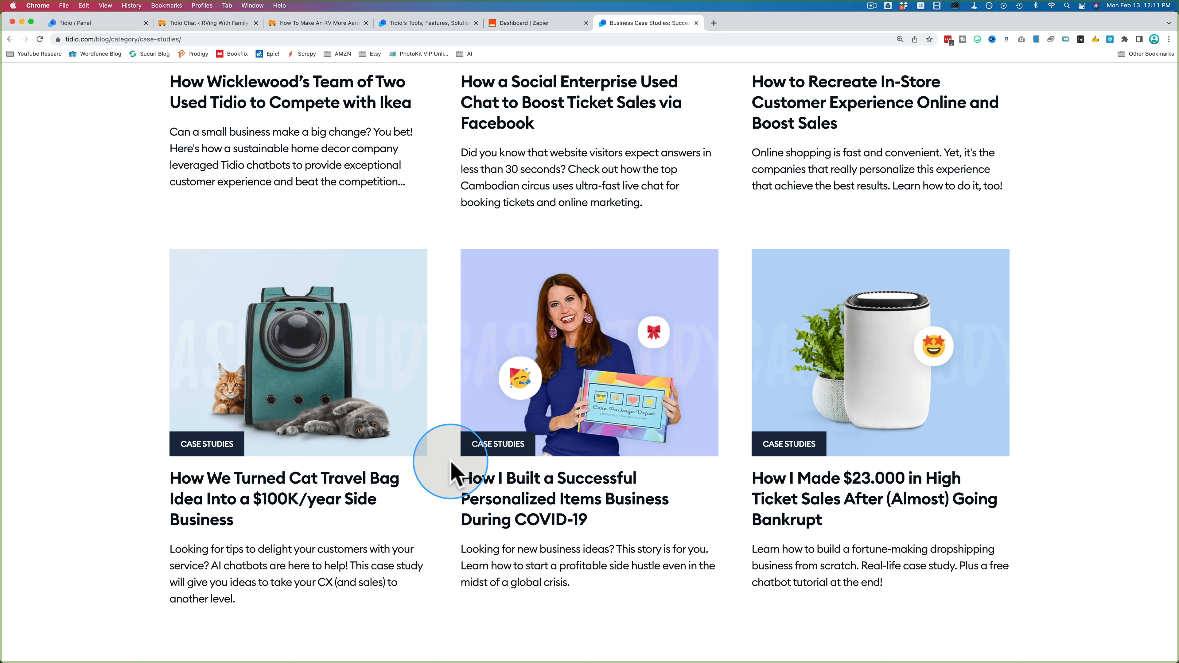
scroll(452, 471, "up", 10)
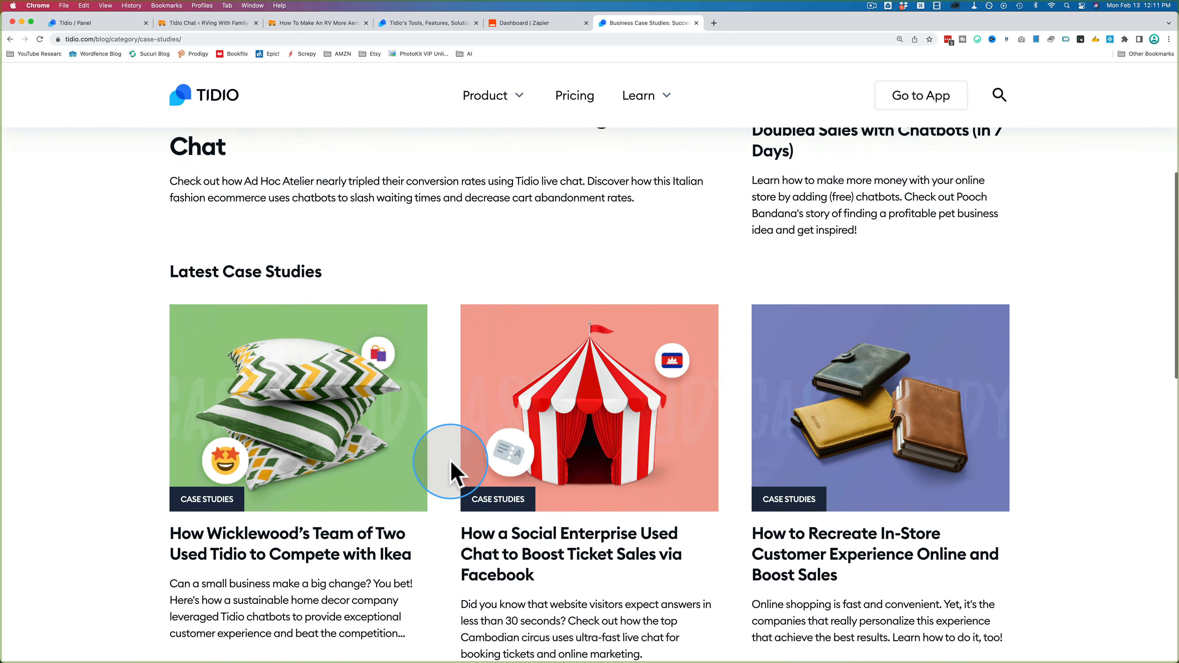
scroll(452, 471, "up", 6)
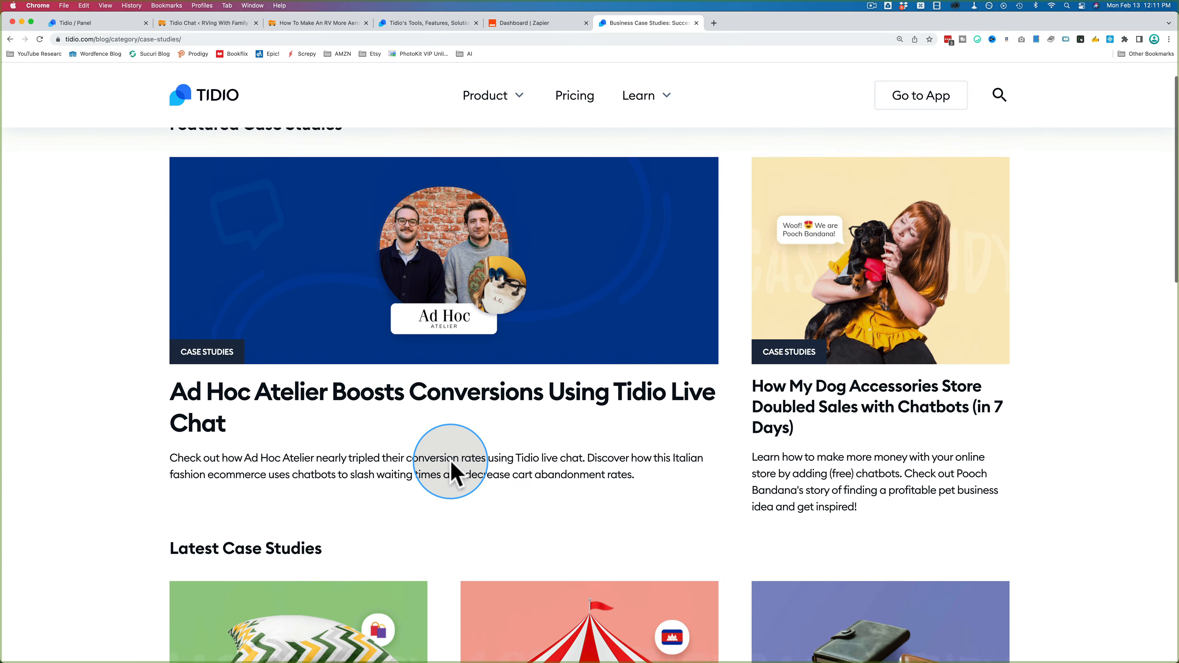
scroll(453, 471, "up", 1)
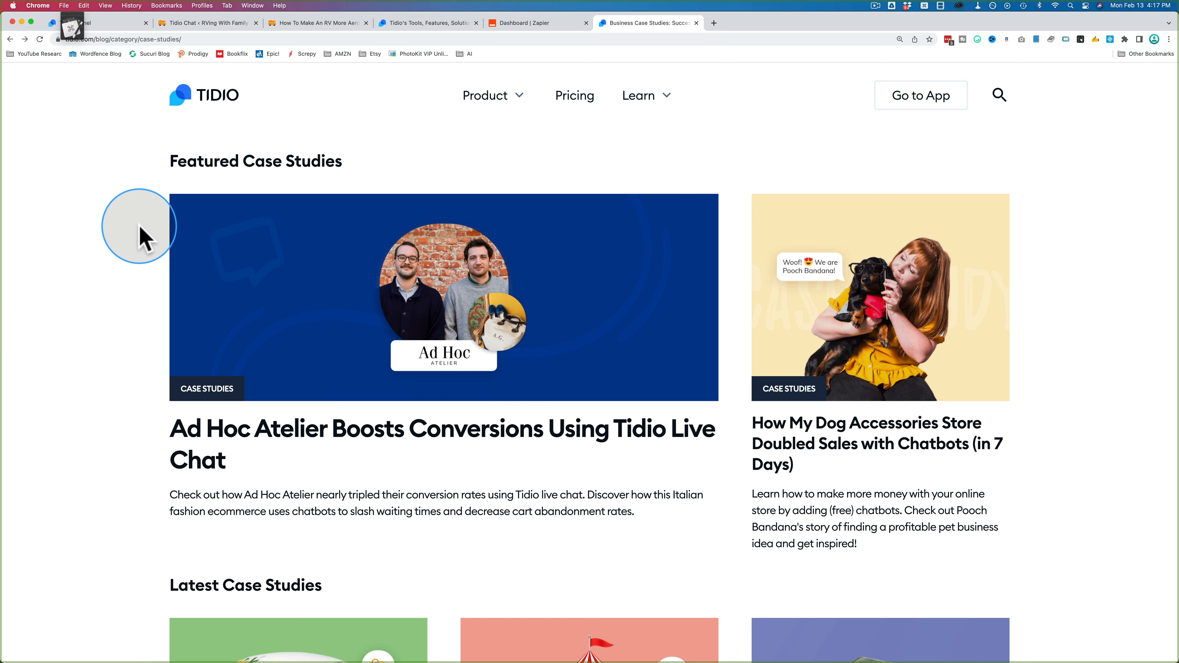
Step: Open the tidio.com/partners/wplab page and grab the 20% off premium plan deal
key("super+t")
type("tidio.com/partners/wplab/?utm_source=2413&utm_medium=influencers&utm_campaign=23&tune_transaction_id=1024b9a07ebe2dcffb799180721a46-23&coupon=wplab20")
key("Return")
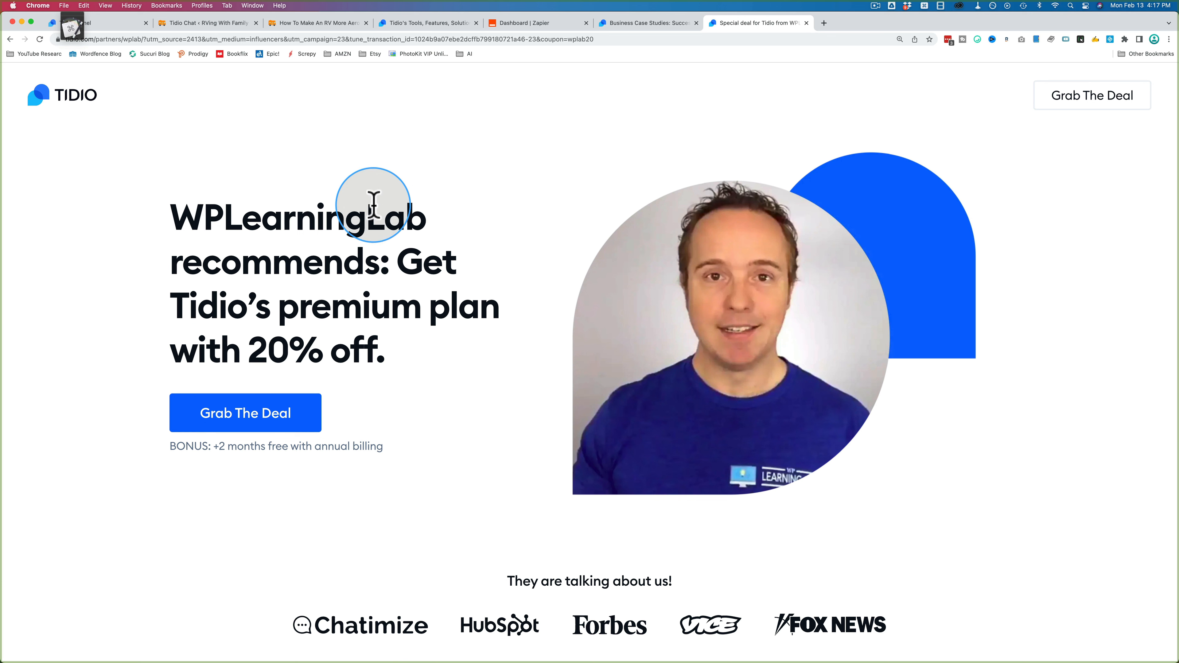
left_click_drag(376, 345, 199, 280)
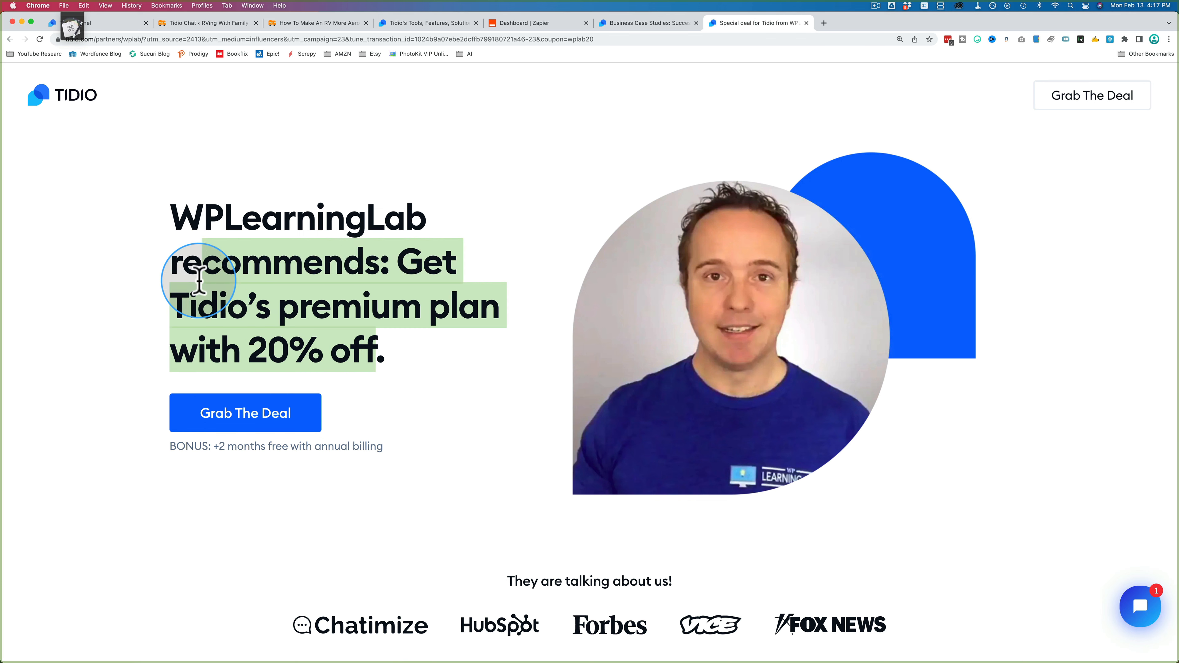
left_click(313, 306)
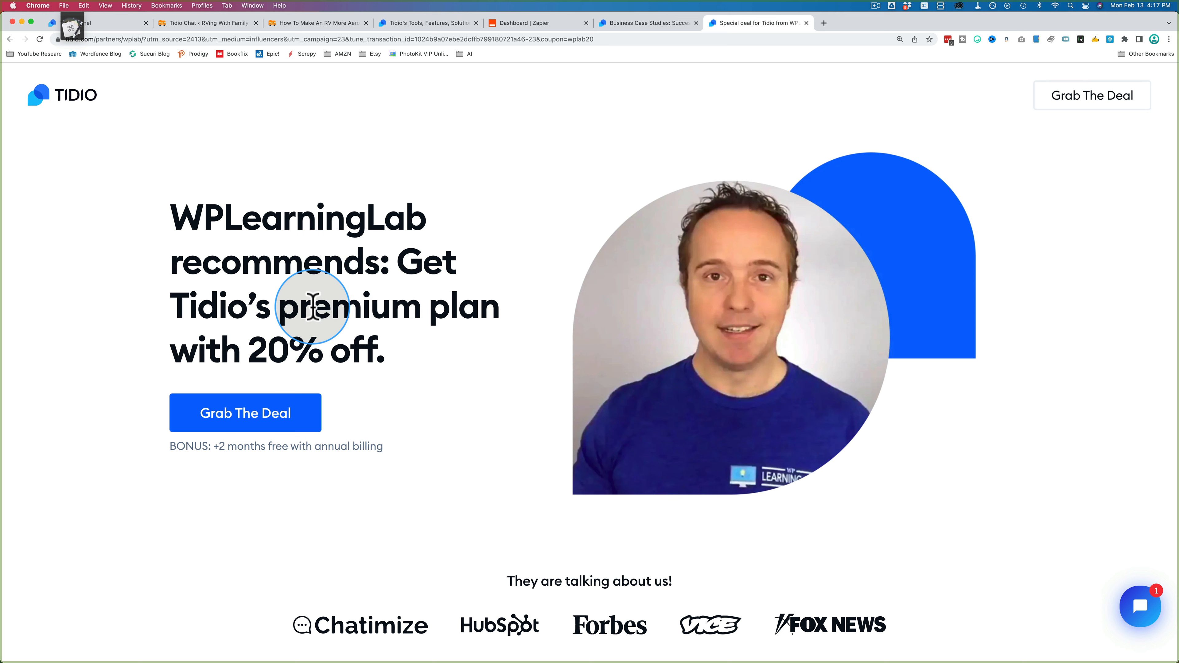
left_click(267, 425)
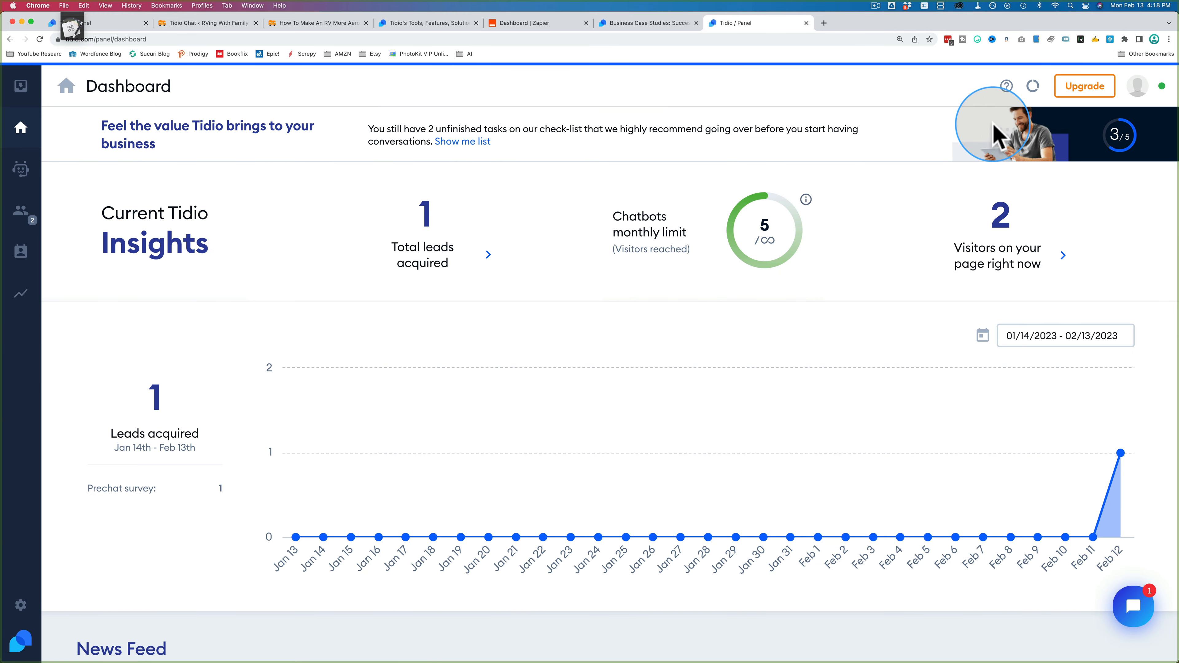
Step: Open the discounted upgrade page, check the Starter plan's promo line, then remove Starter
left_click(1086, 87)
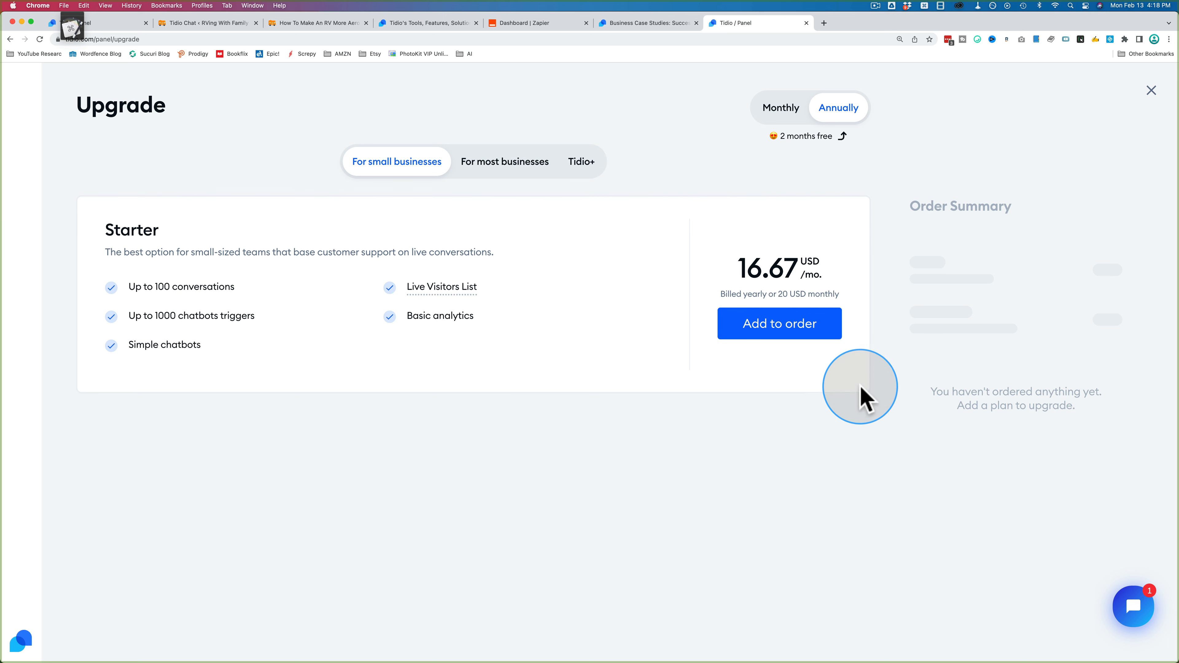
left_click(770, 330)
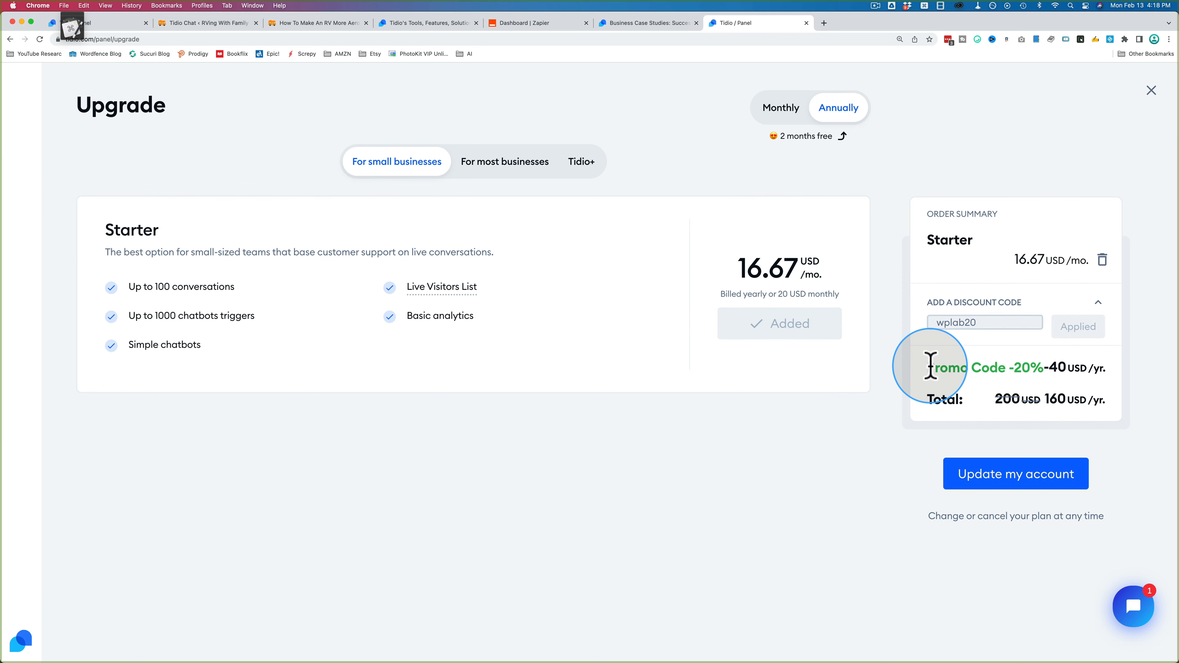
left_click_drag(929, 363, 1116, 388)
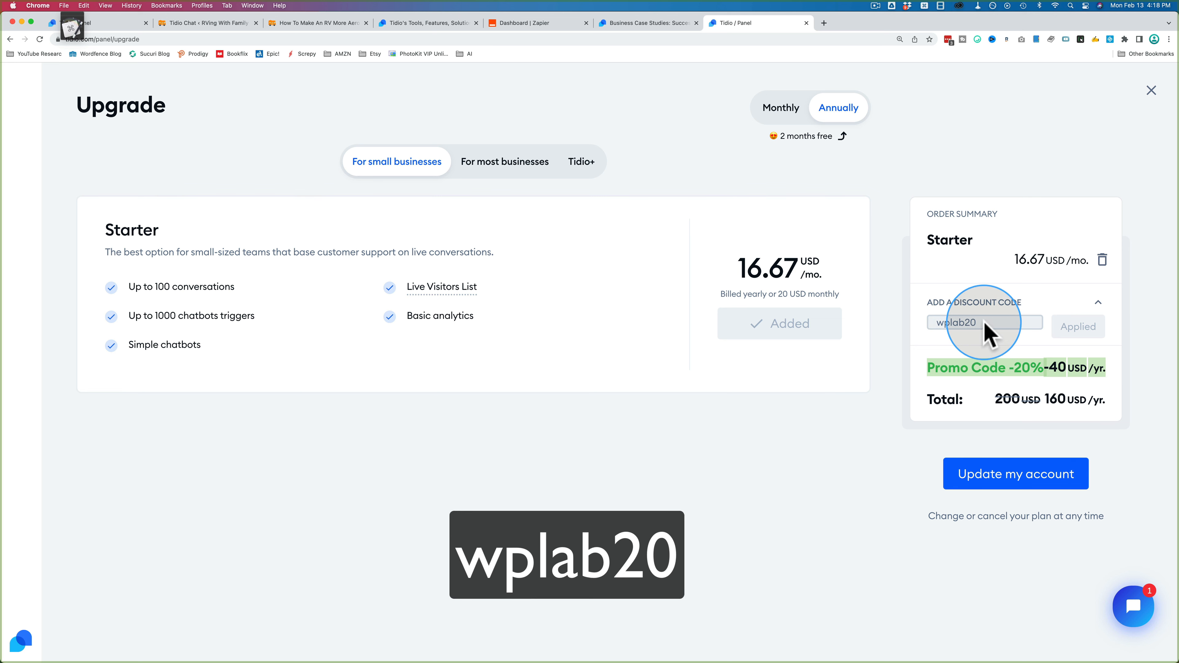
left_click(1102, 260)
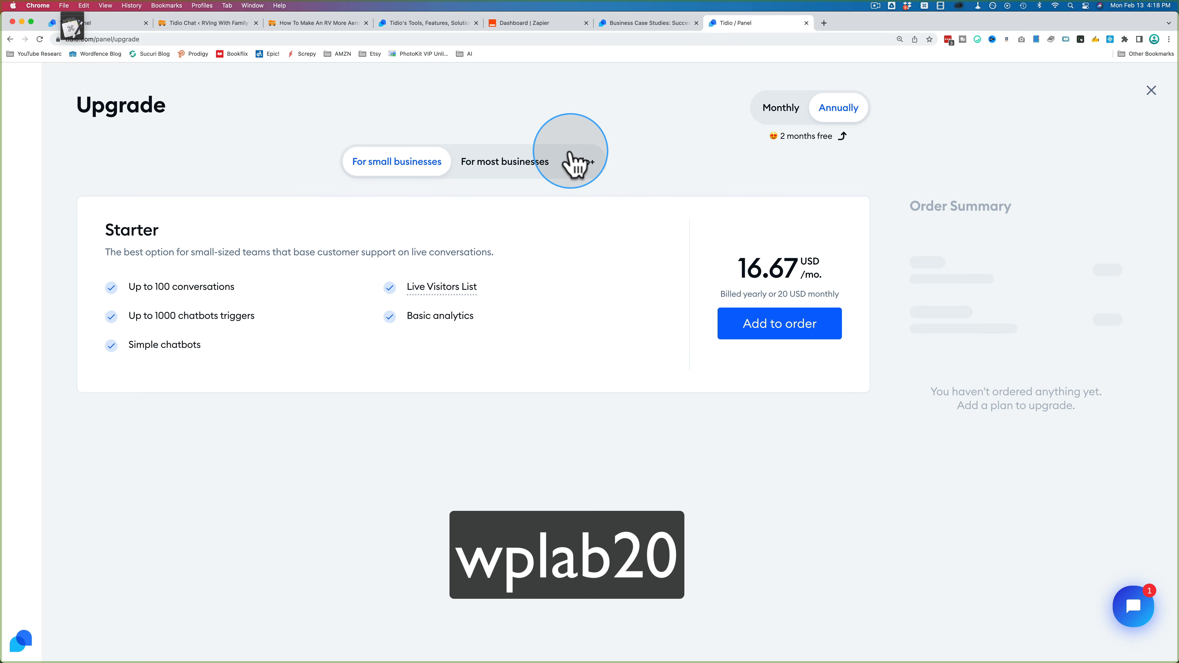
Step: Compare annual Communicator, Chatbots and Remove Tidio Branding plans by adding and removing each
left_click(550, 161)
left_click(817, 346)
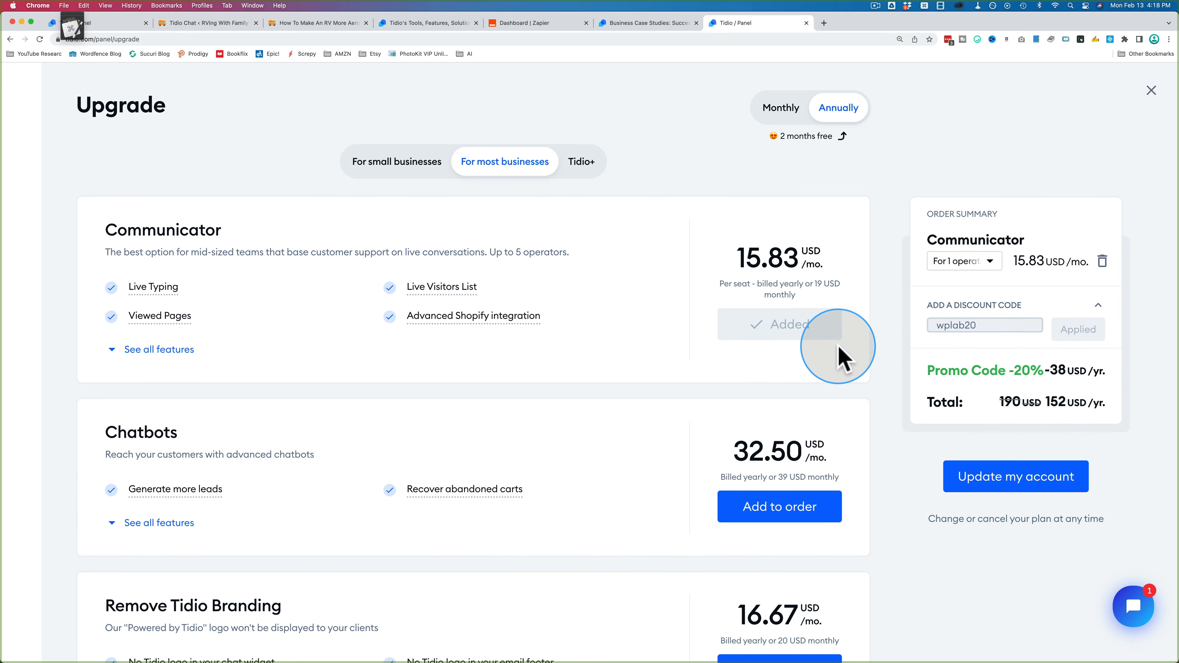
left_click(1102, 260)
scroll(812, 371, "down", 3)
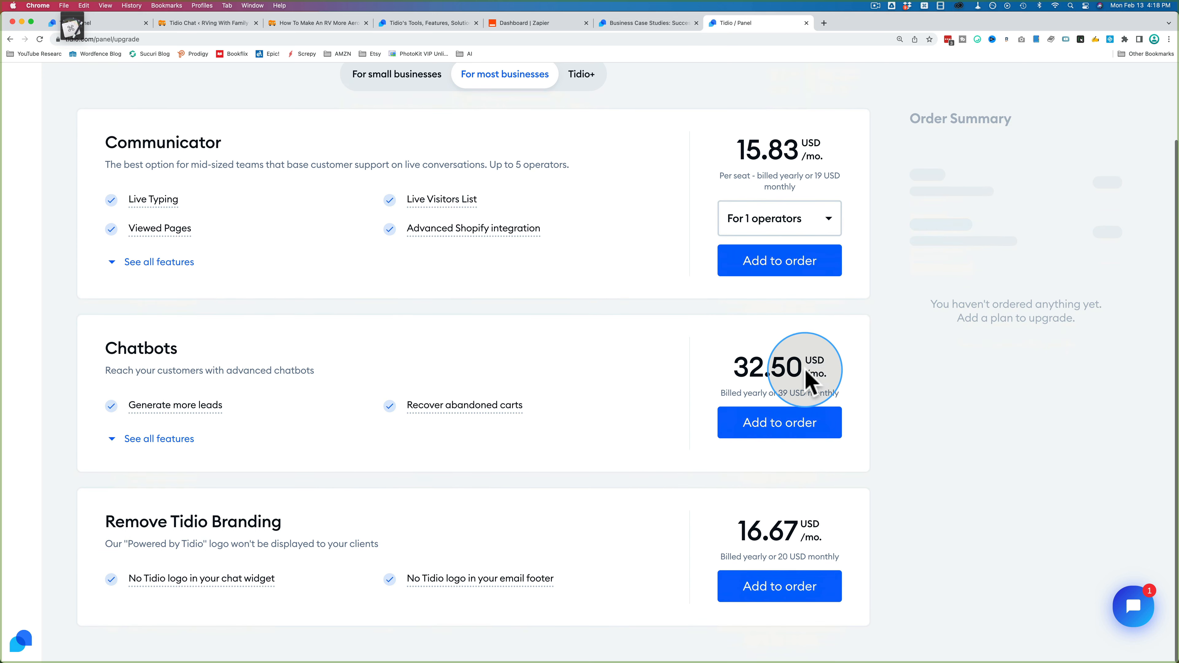
left_click(791, 429)
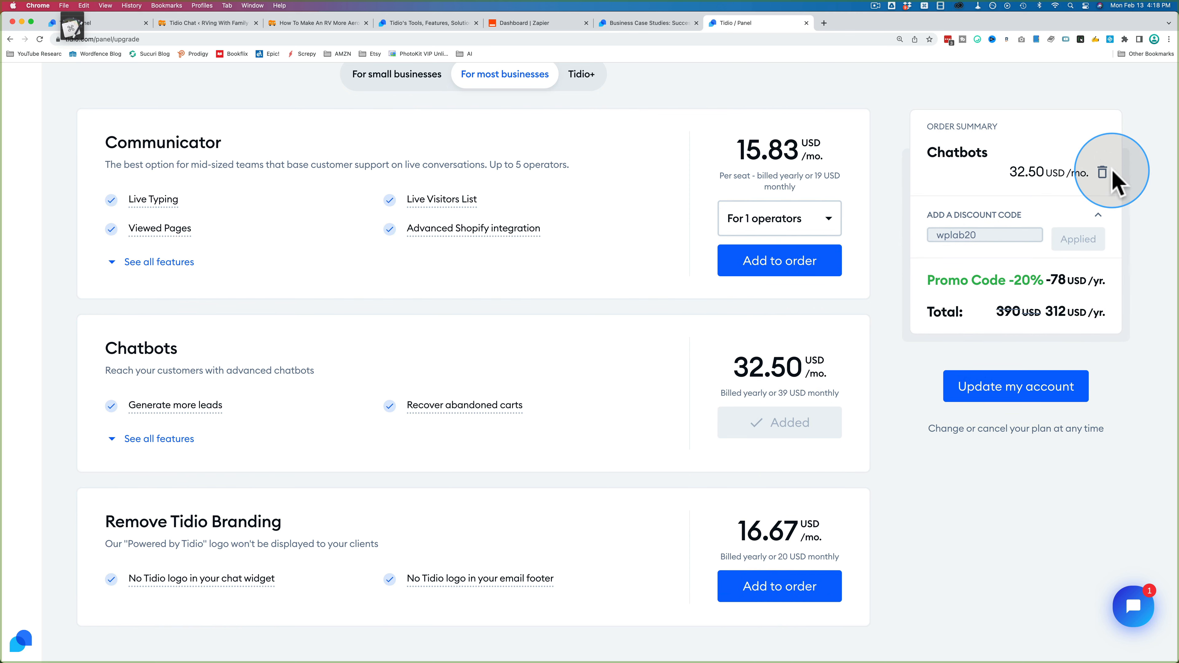
left_click(1102, 172)
left_click(782, 586)
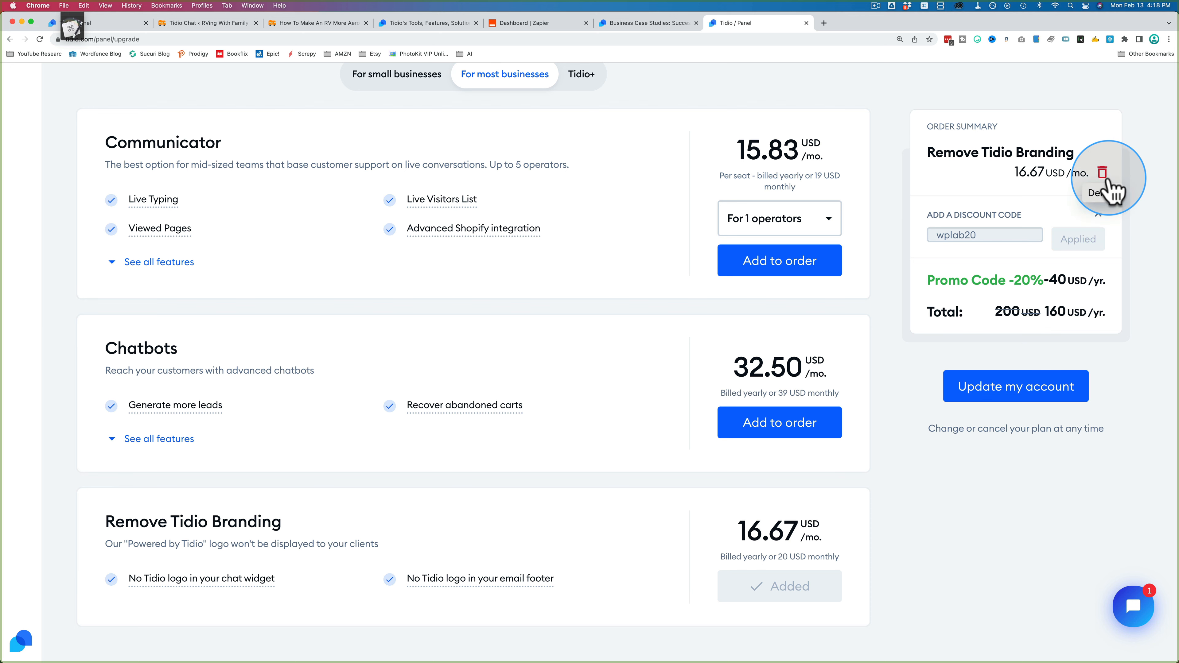
left_click(1101, 172)
scroll(895, 355, "up", 3)
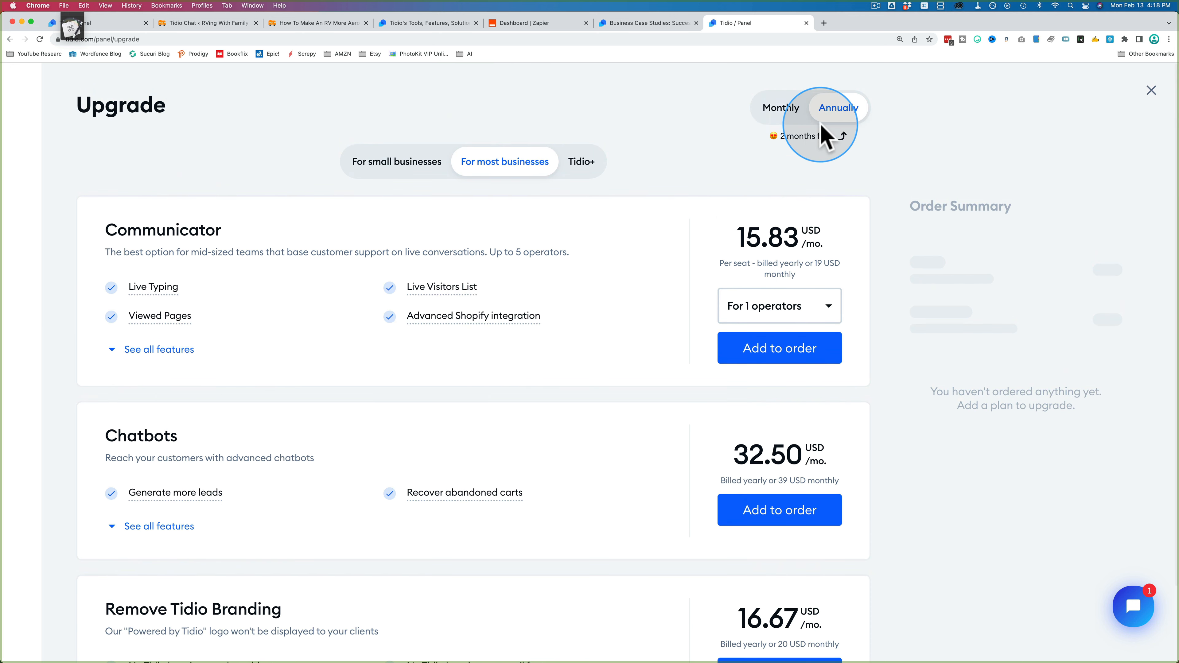
Step: Switch to monthly billing and compare the Chatbots and Communicator plan prices
left_click(792, 122)
scroll(784, 260, "down", 2)
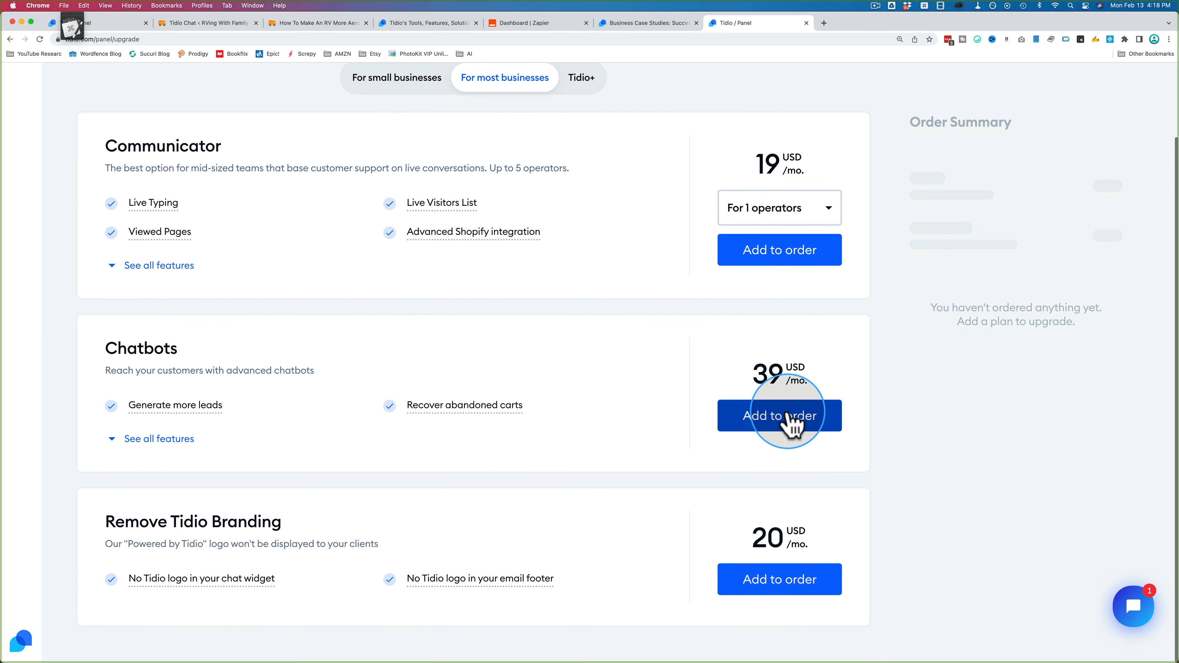
left_click(788, 415)
left_click(1102, 176)
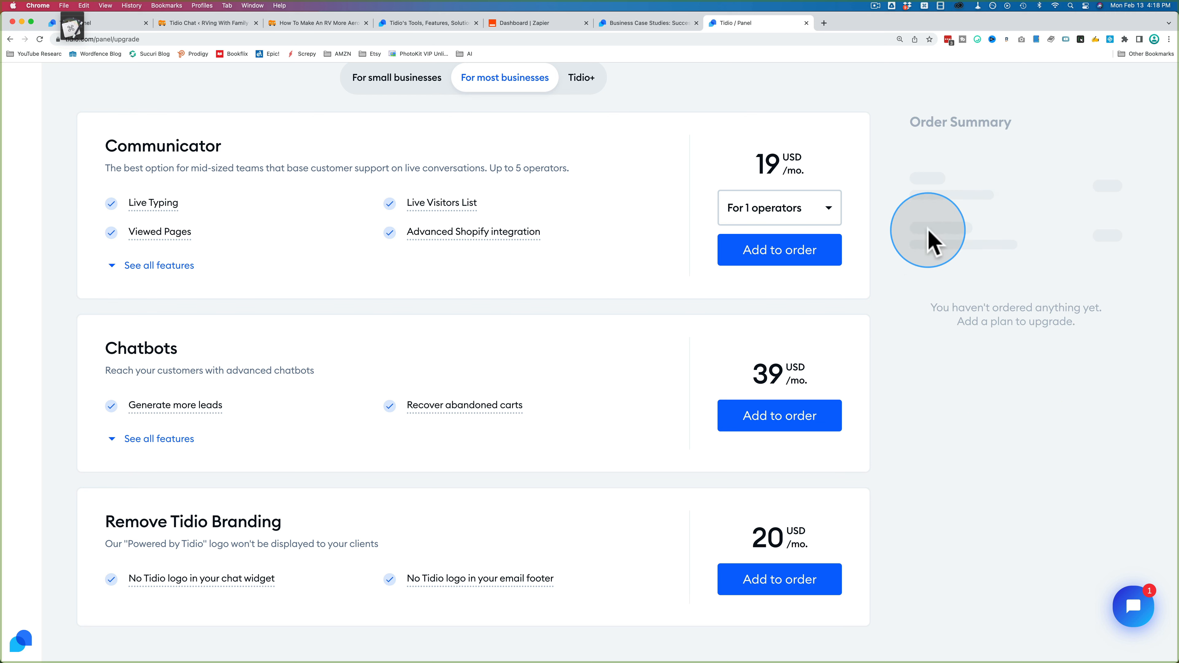
left_click(799, 263)
left_click(1101, 178)
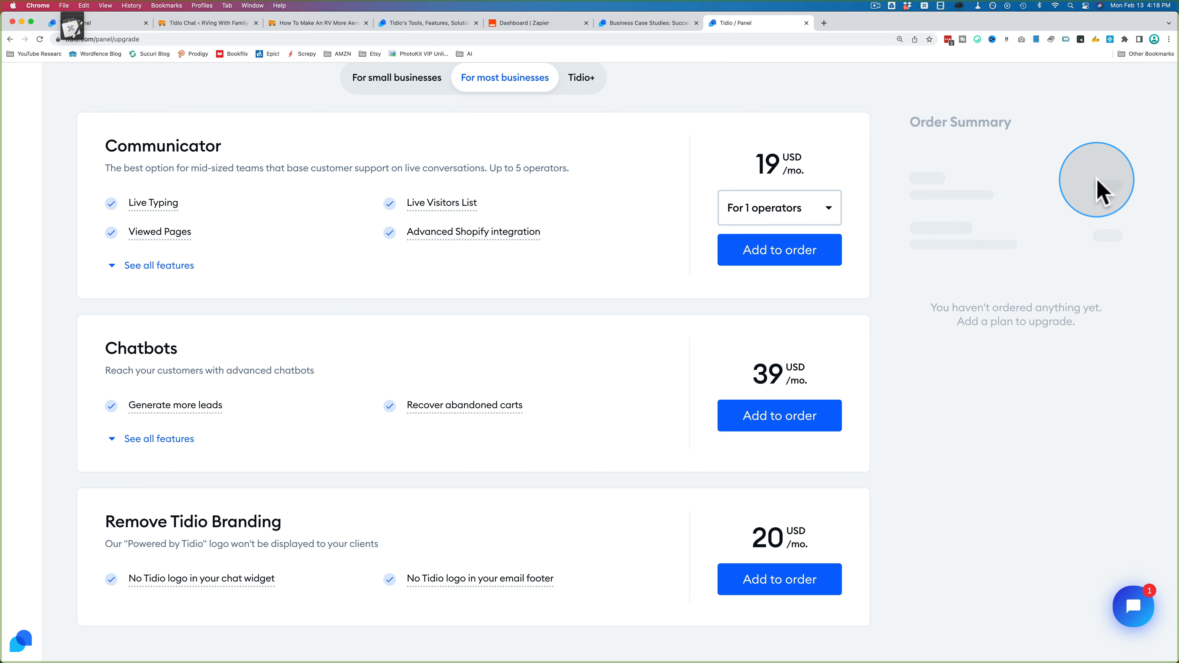
Step: Return to annual billing and add the Communicator plan, totalling 152 USD/yr
scroll(873, 314, "up", 2)
scroll(873, 314, "up", 1)
left_click(834, 107)
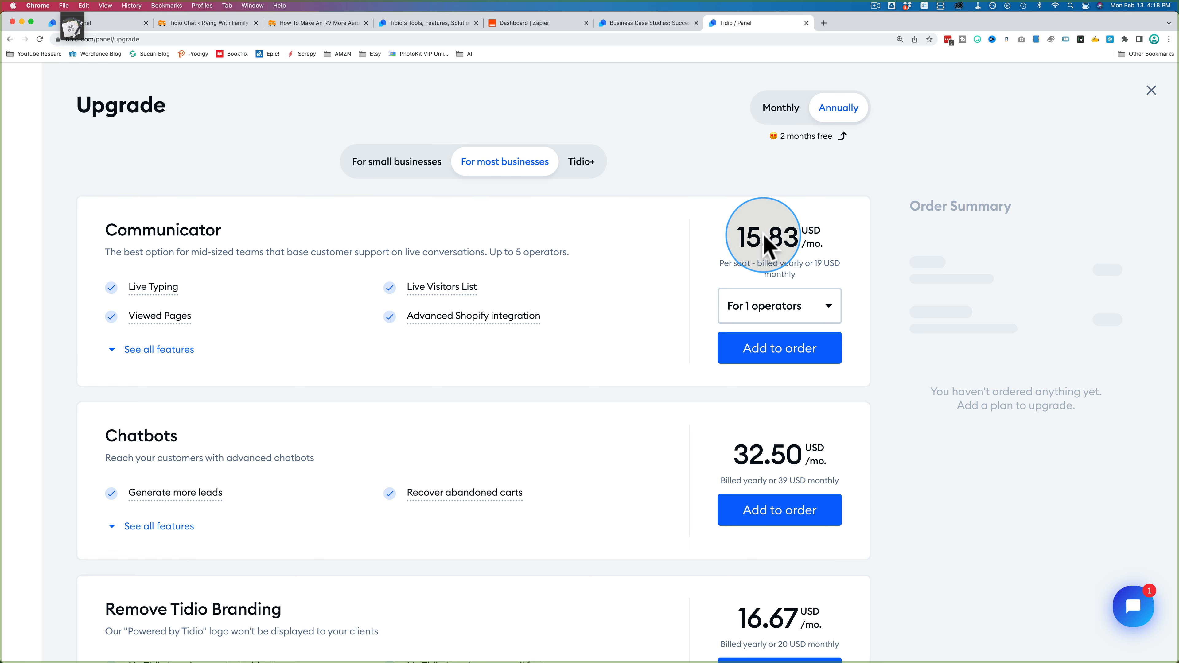
left_click(776, 354)
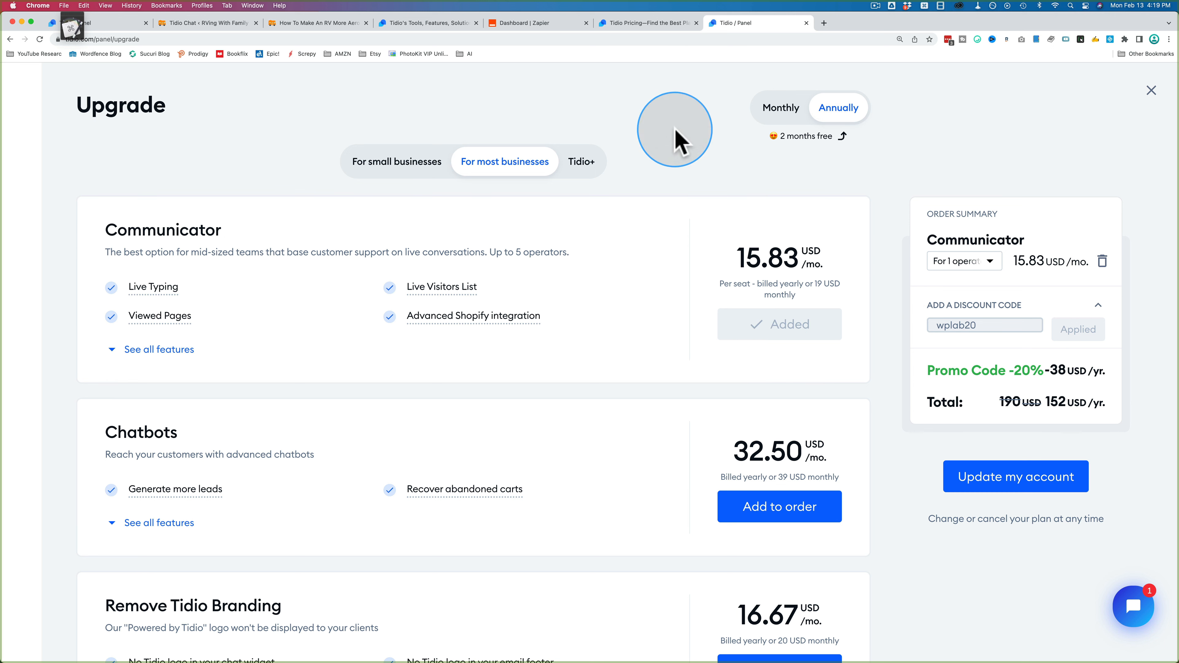
left_click(640, 28)
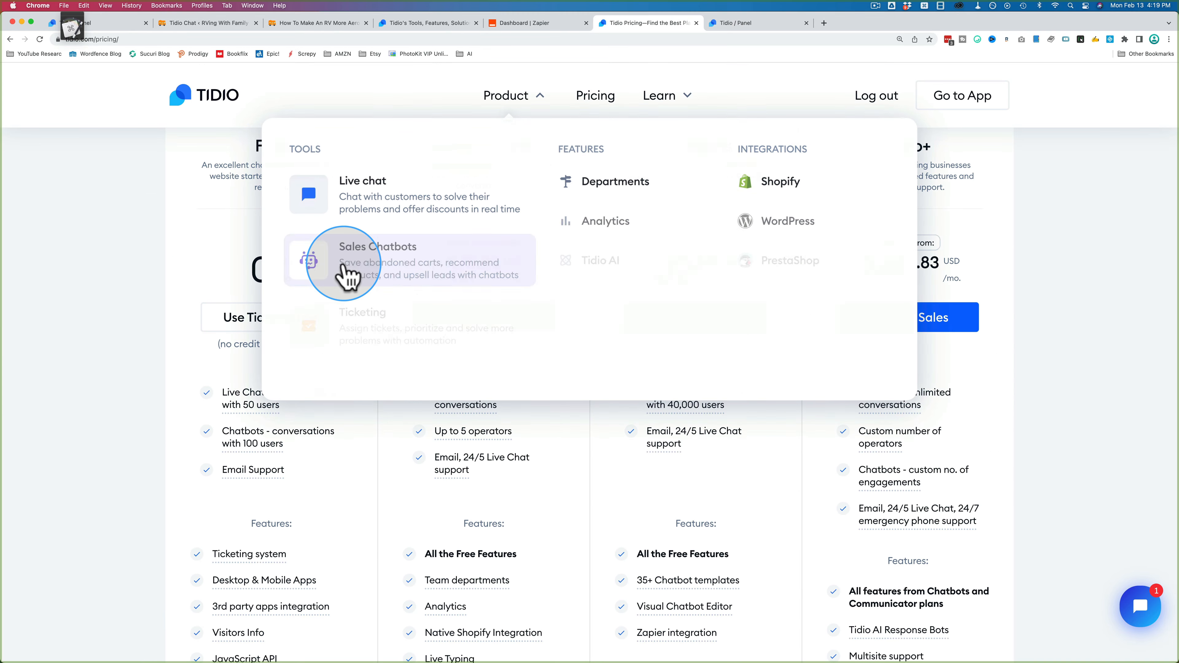
scroll(385, 425, "down", 3)
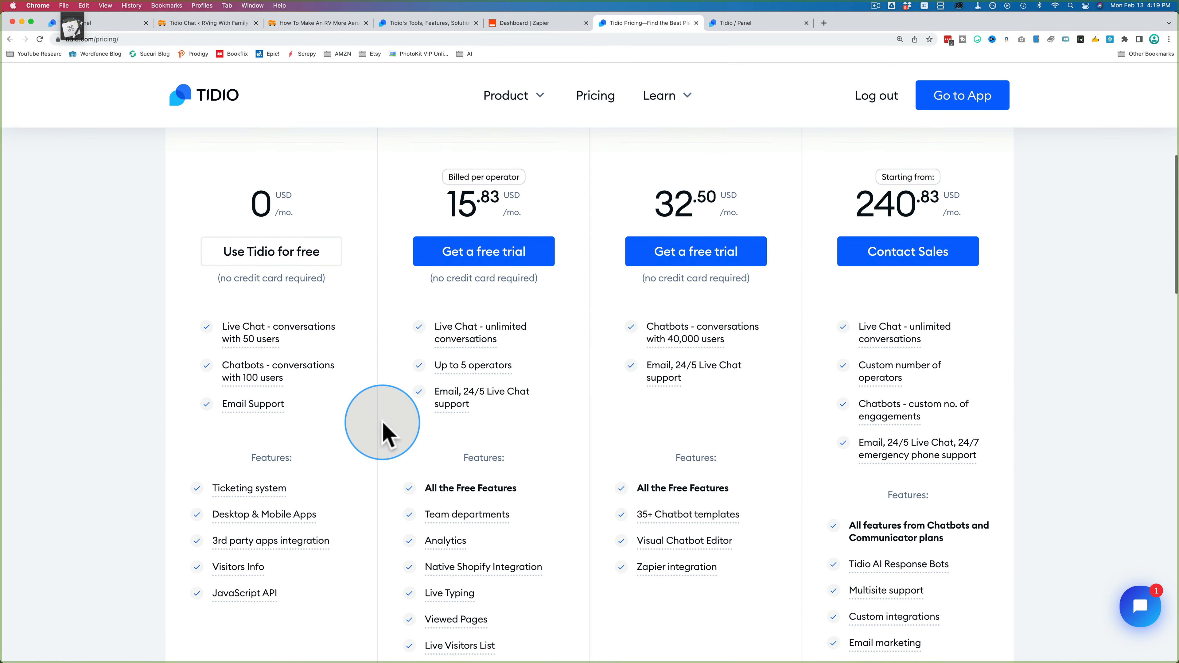
mouse_move(210, 332)
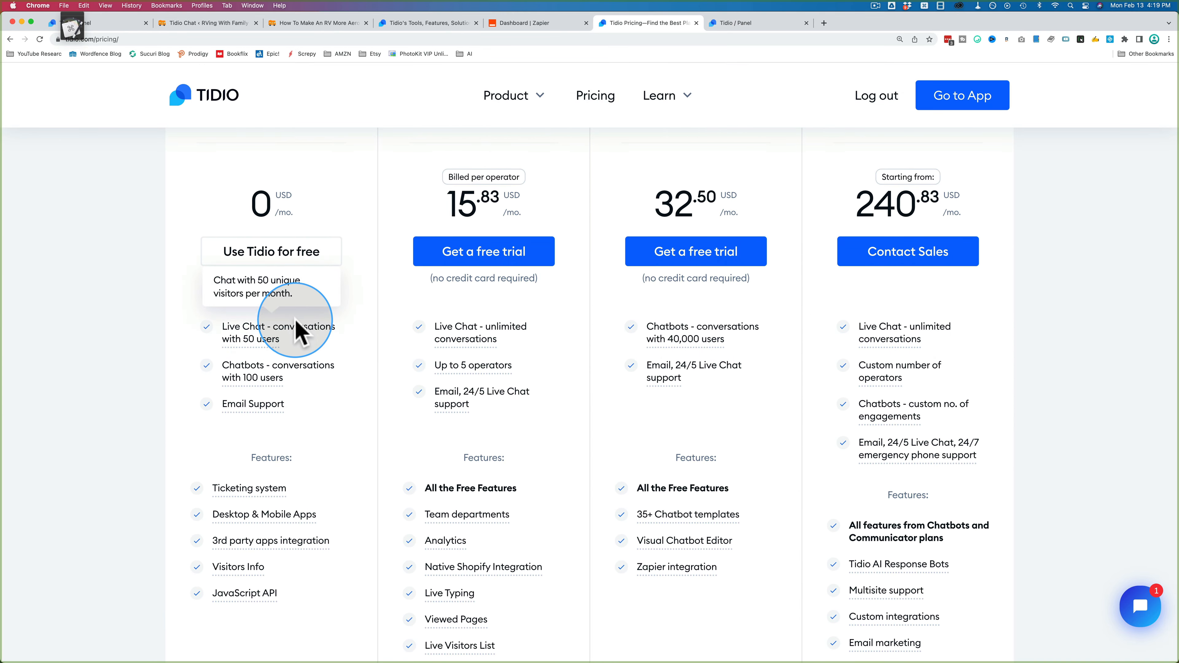
mouse_move(302, 381)
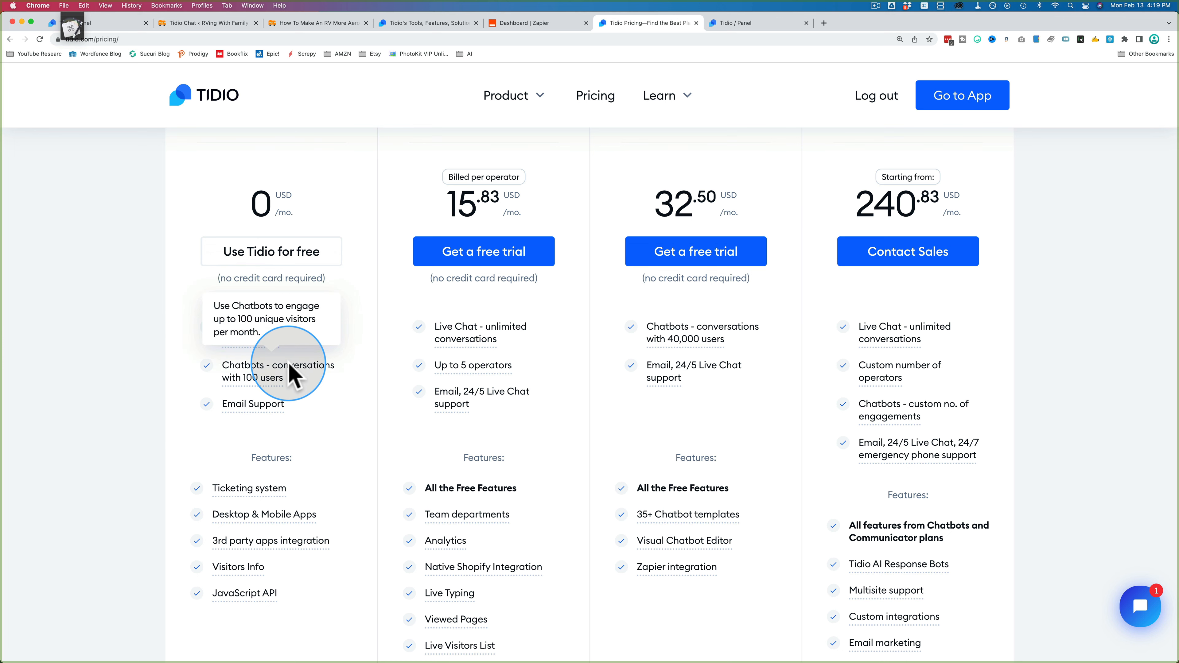
scroll(298, 380, "down", 2)
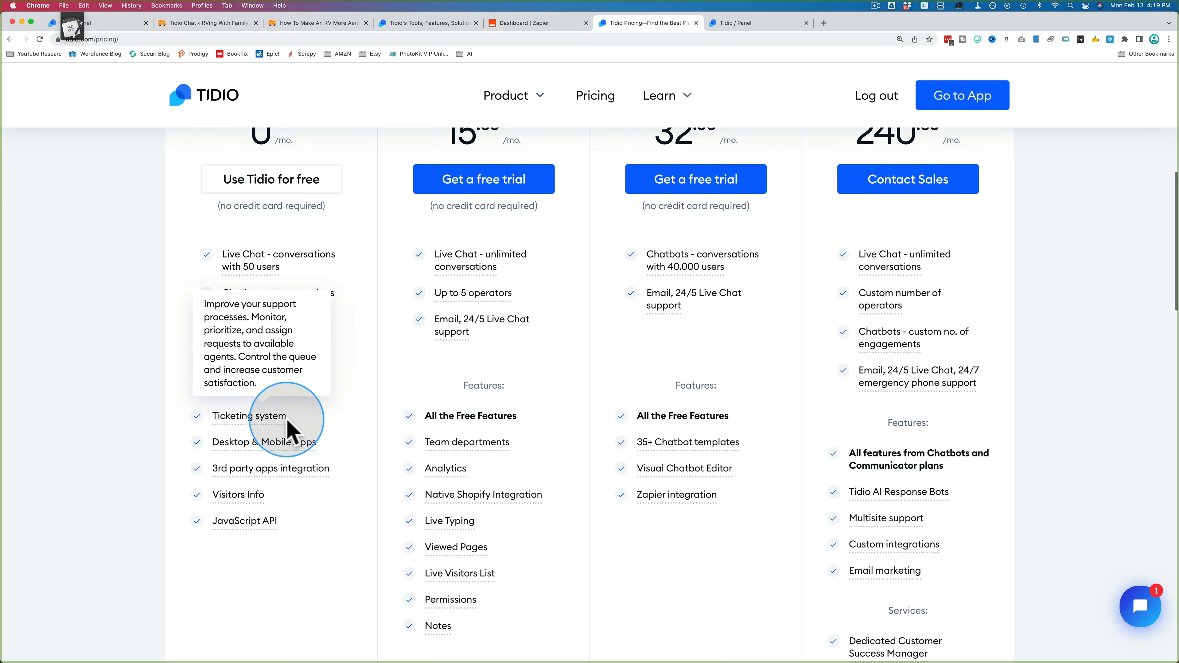
mouse_move(239, 442)
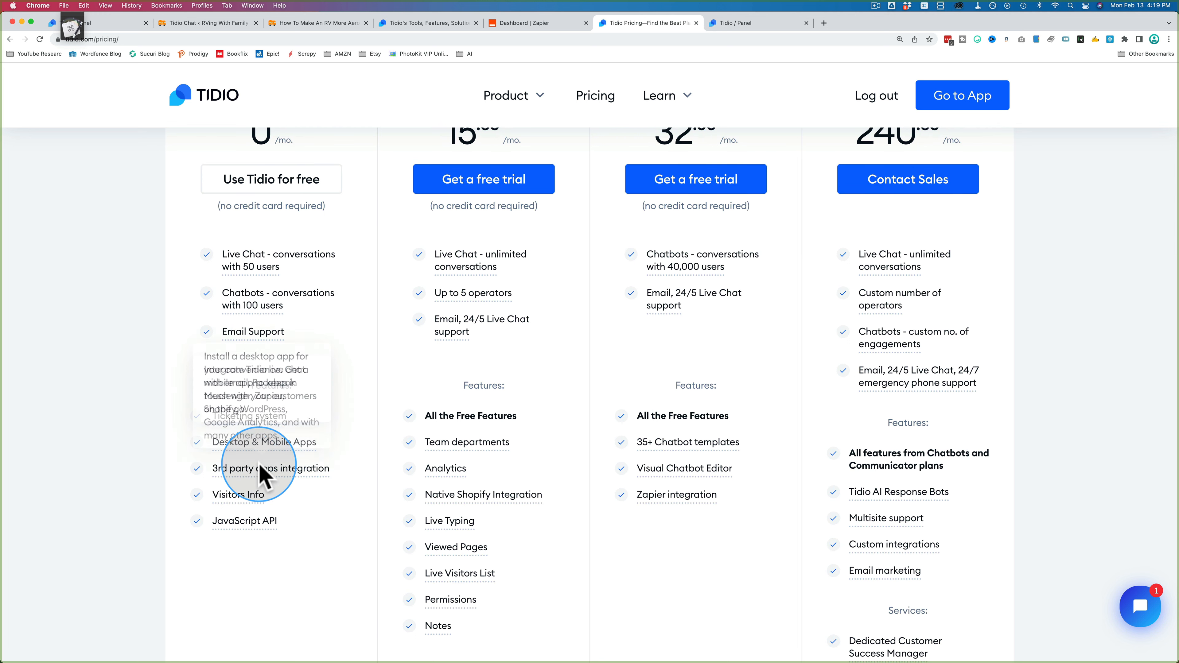
mouse_move(281, 476)
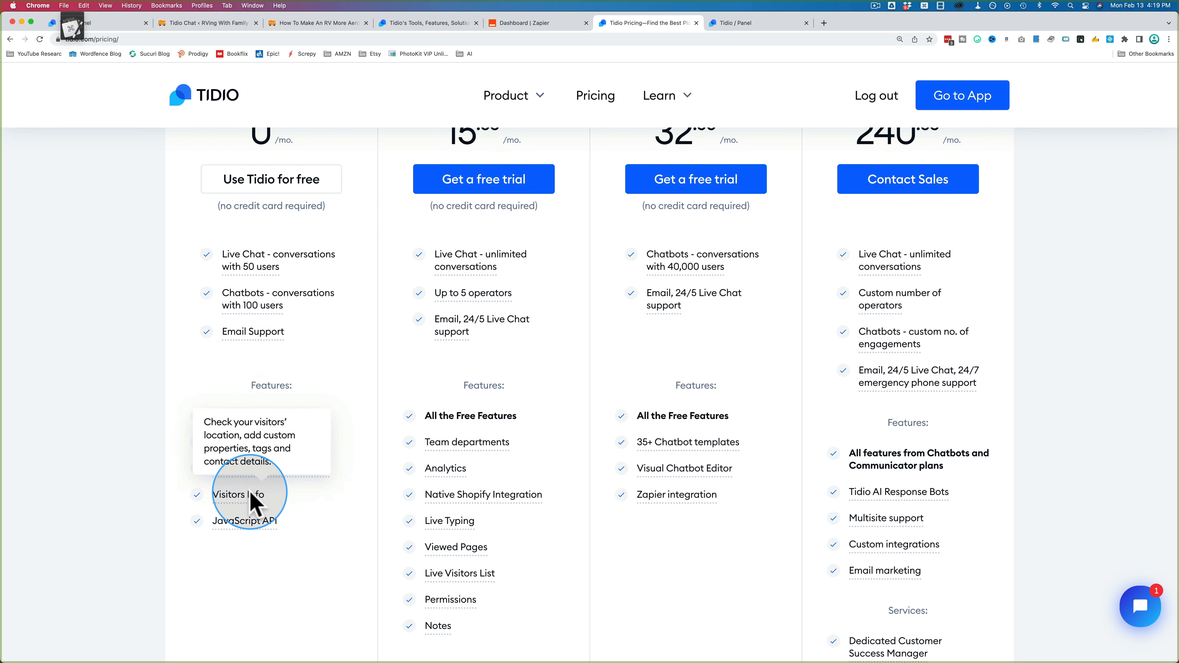
mouse_move(255, 529)
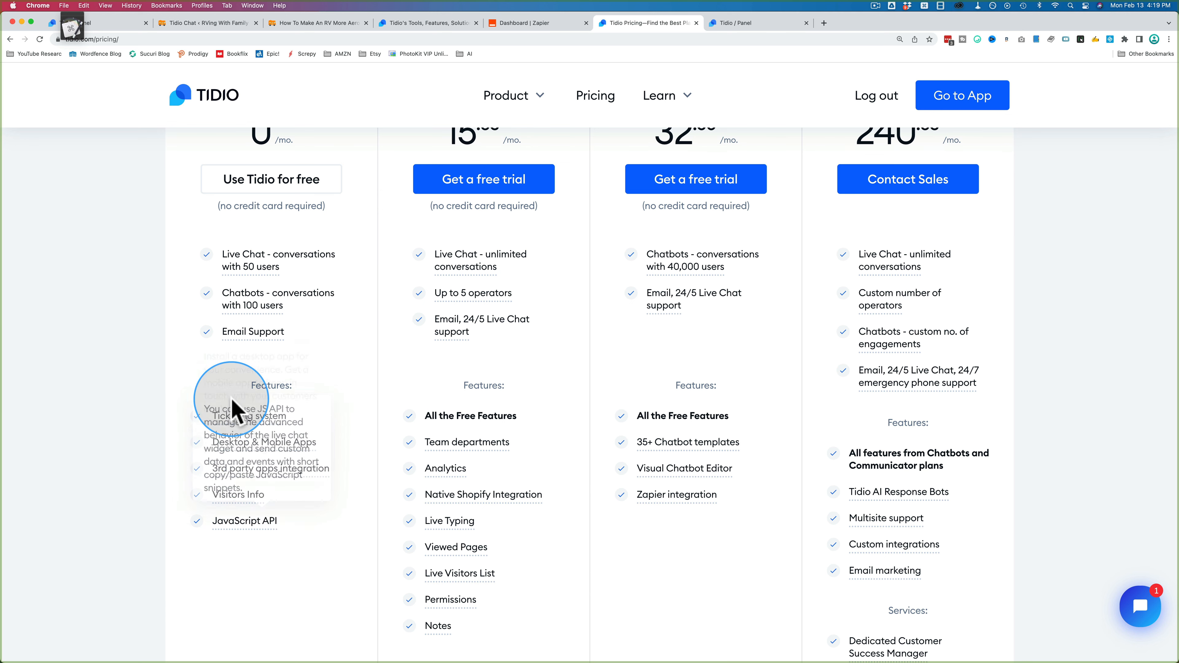
scroll(332, 265, "up", 1)
mouse_move(329, 276)
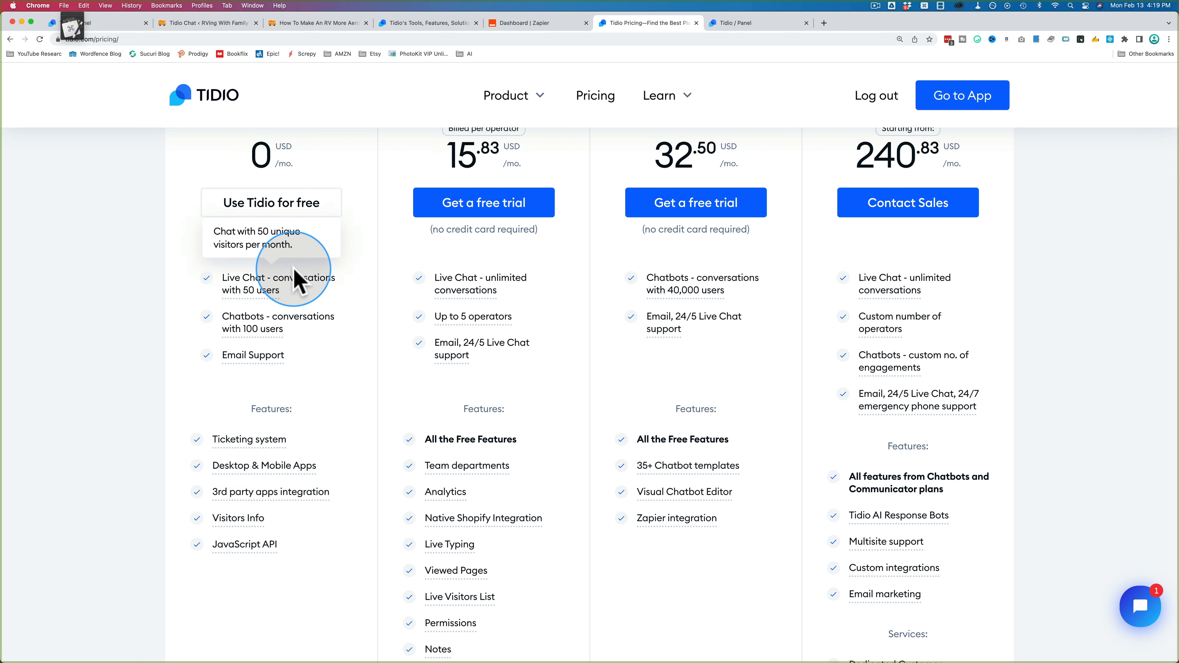
mouse_move(269, 322)
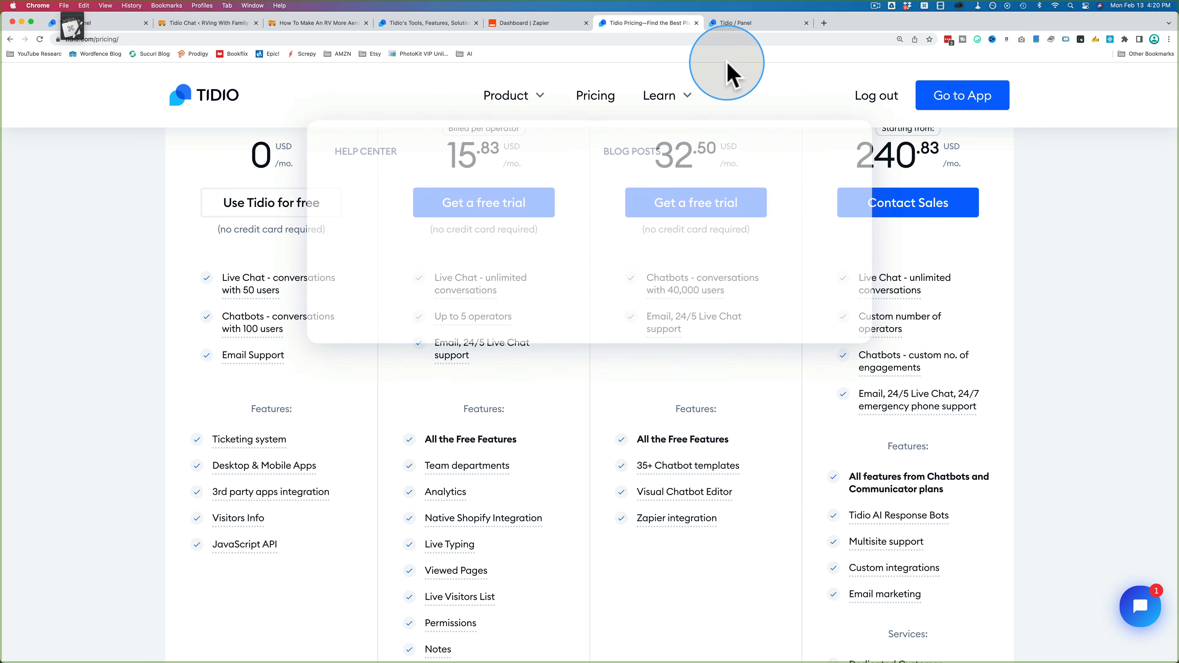
left_click(746, 26)
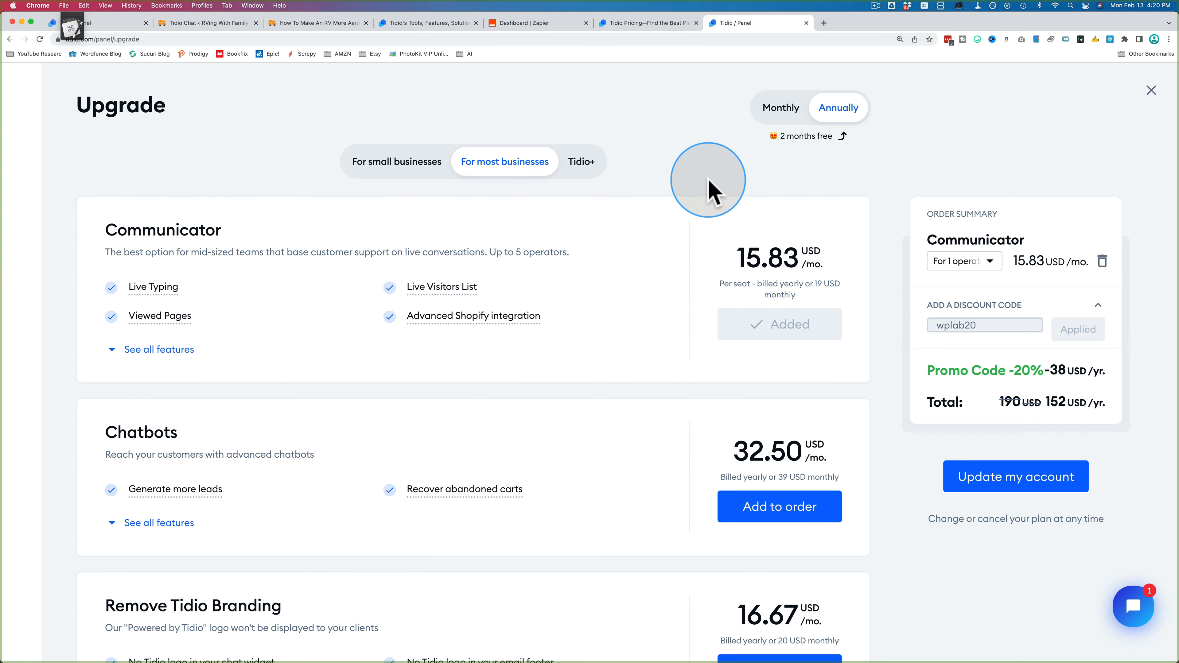